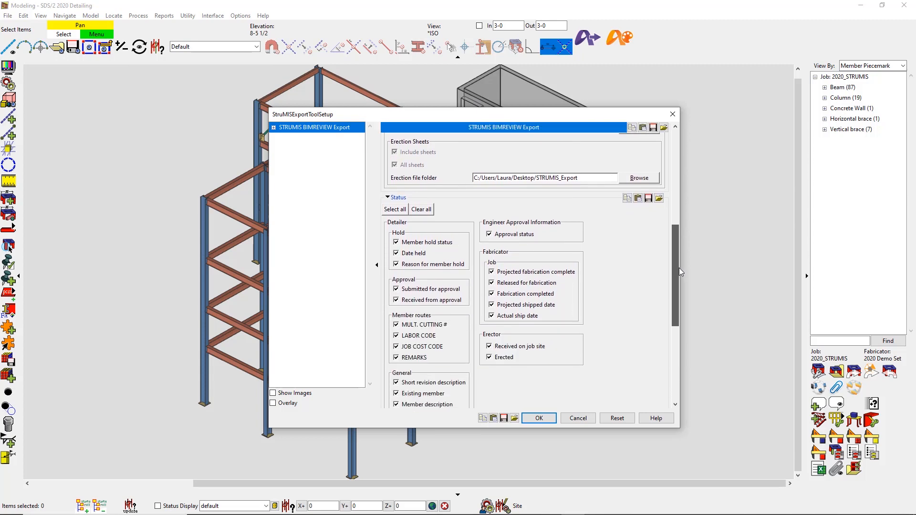
Confirm the STRUMIS BIMReview export setup and inspect the exported files in the STRUMIS_Export folder, sorted by type
click(547, 419)
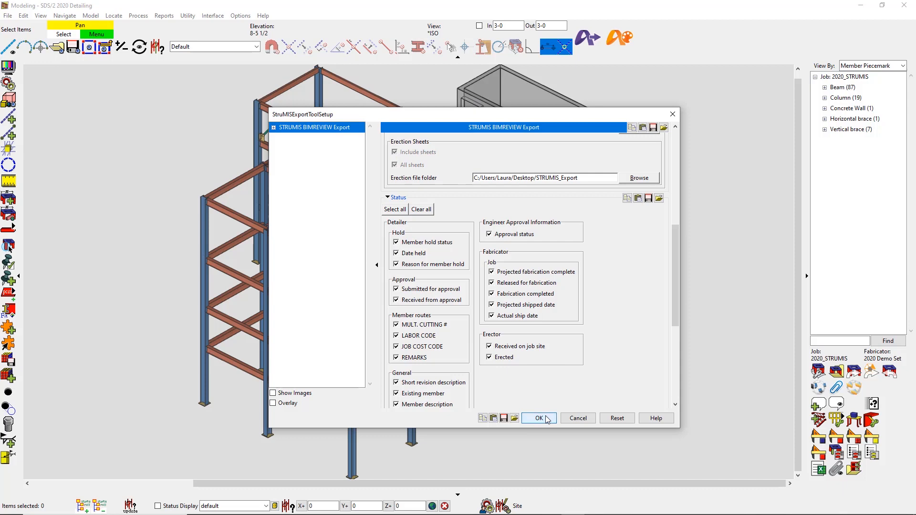
mouse_move(244, 510)
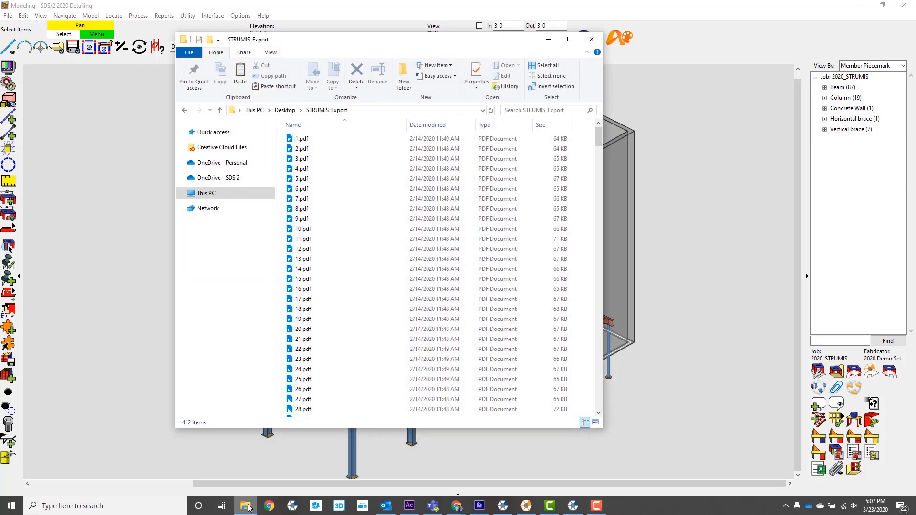
click(509, 126)
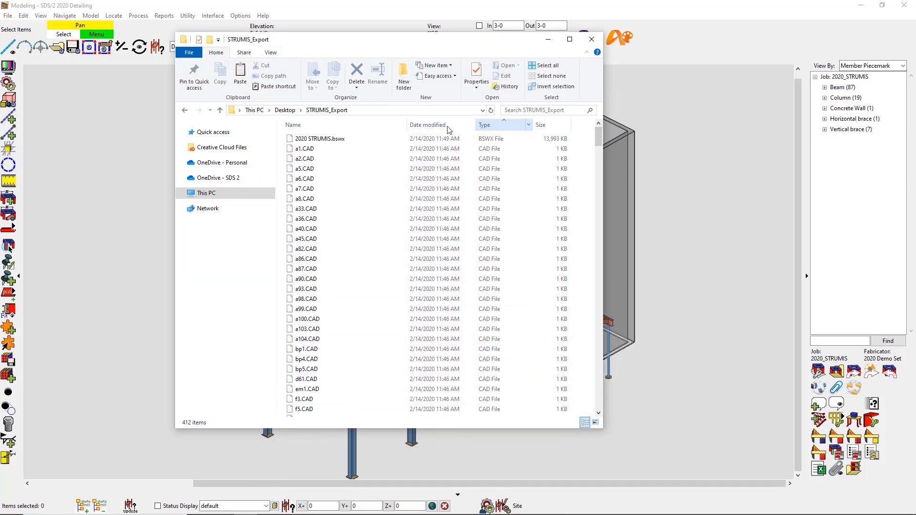
click(369, 143)
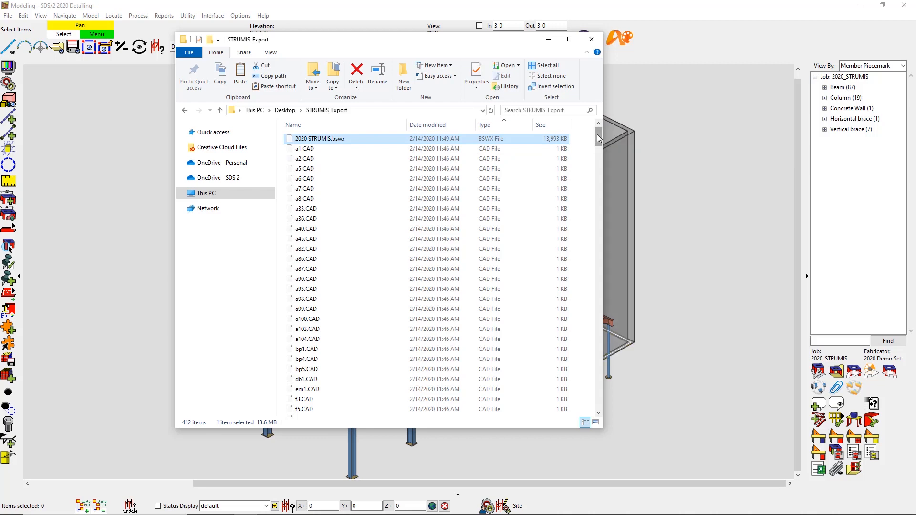
drag(599, 139, 598, 413)
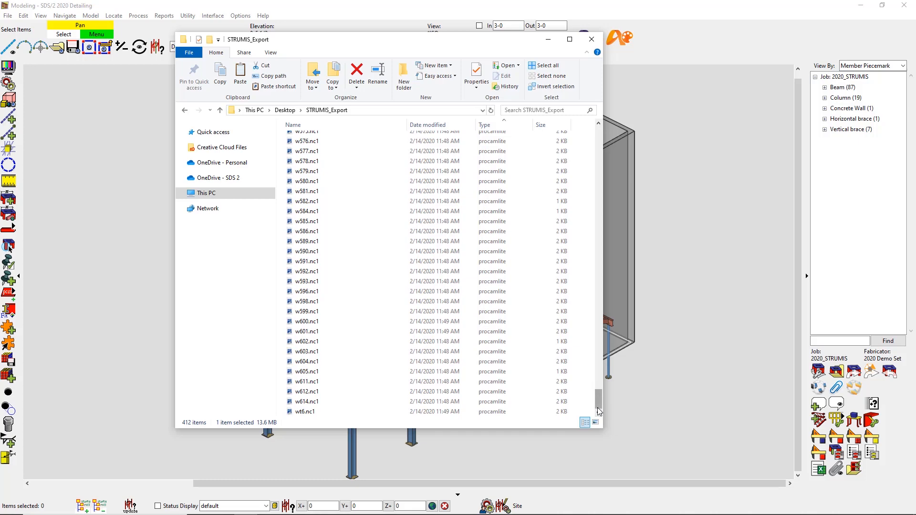
click(550, 43)
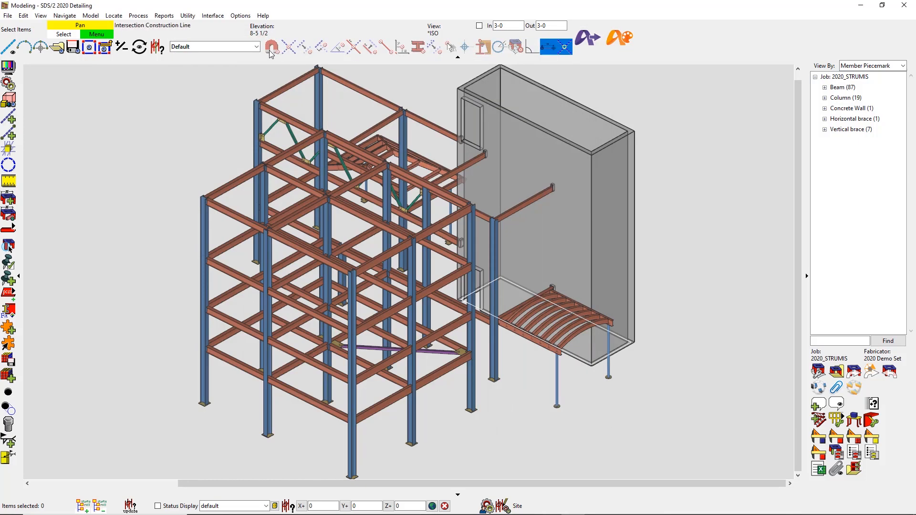
Set the selection filter to Export and export all members it allows to the IFC file 2020_STRUMIS.ifc
click(257, 47)
click(252, 64)
click(874, 371)
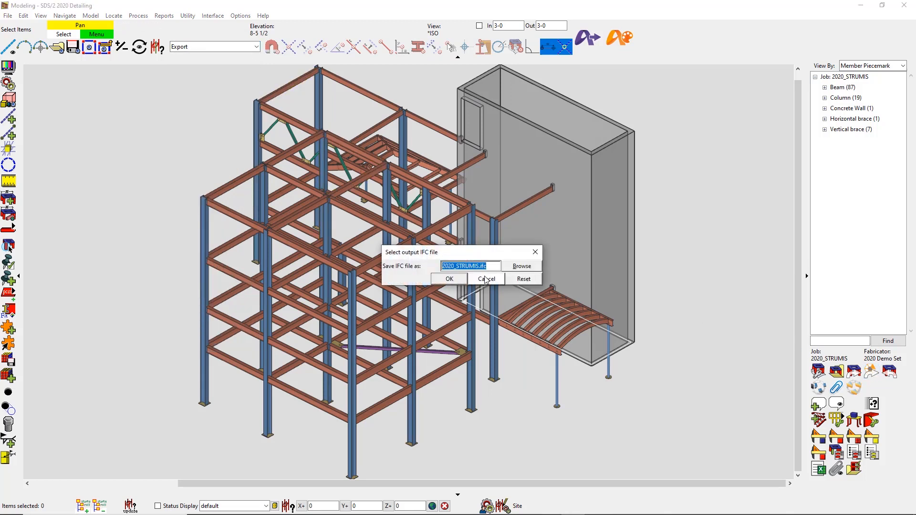
click(450, 280)
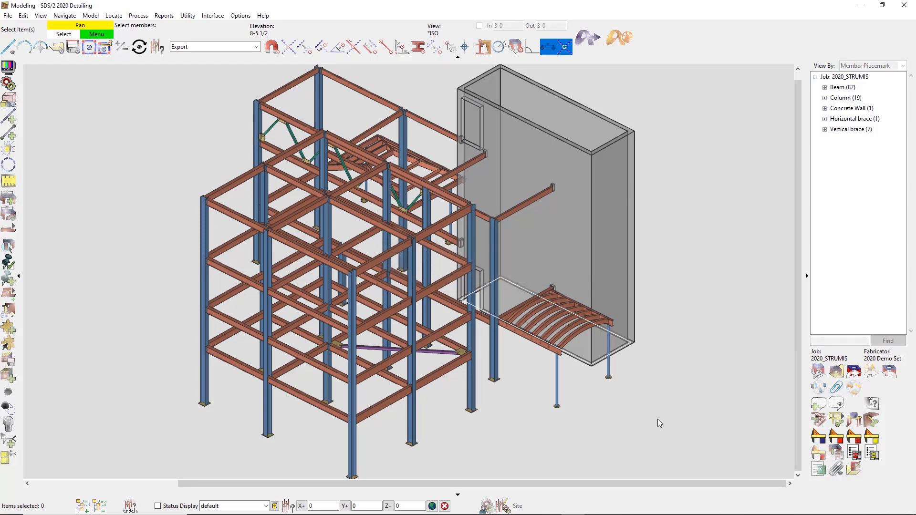
key(ctrl+a)
right_click(134, 101)
click(146, 107)
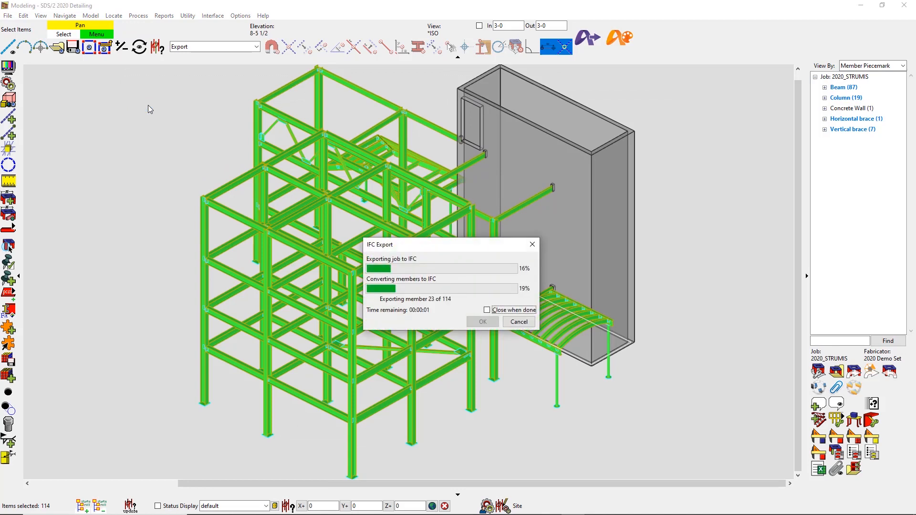
click(487, 310)
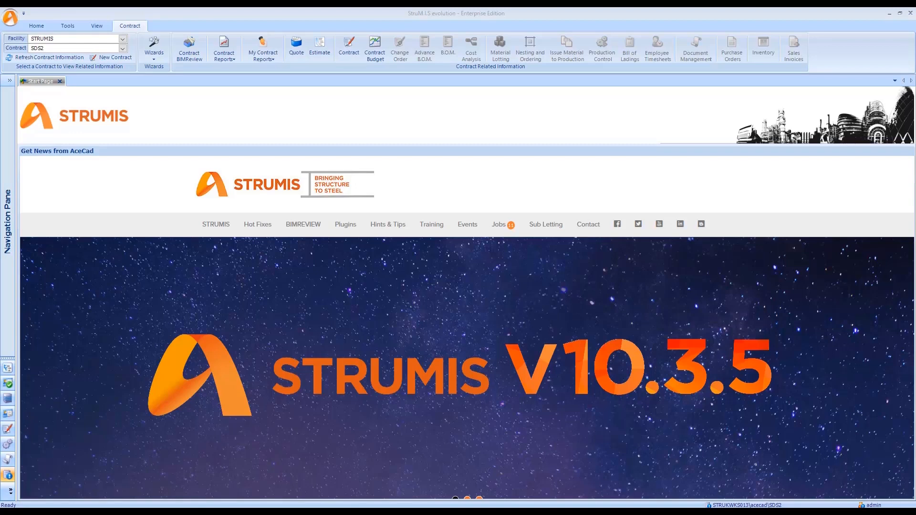
In STRUMIS, start the Import B.O.M. wizard and accept SDS2 as the contract
click(160, 55)
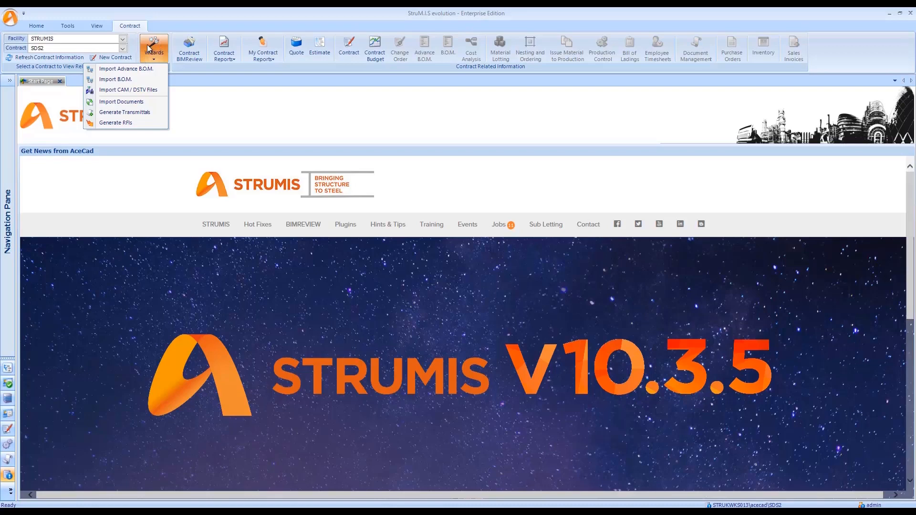
click(114, 80)
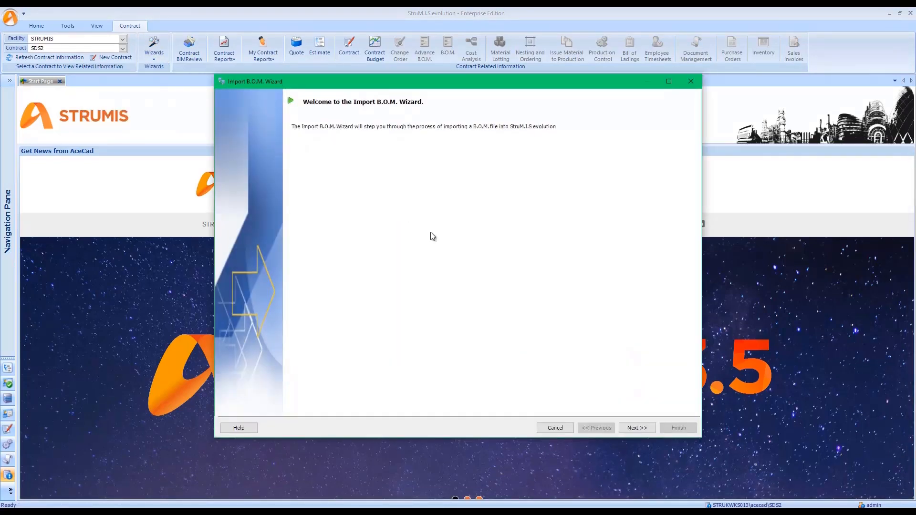
click(642, 428)
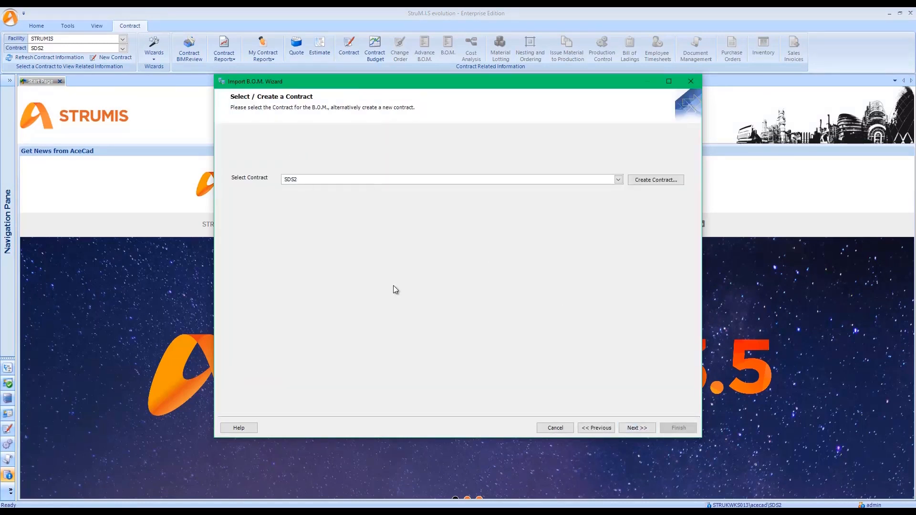
click(631, 428)
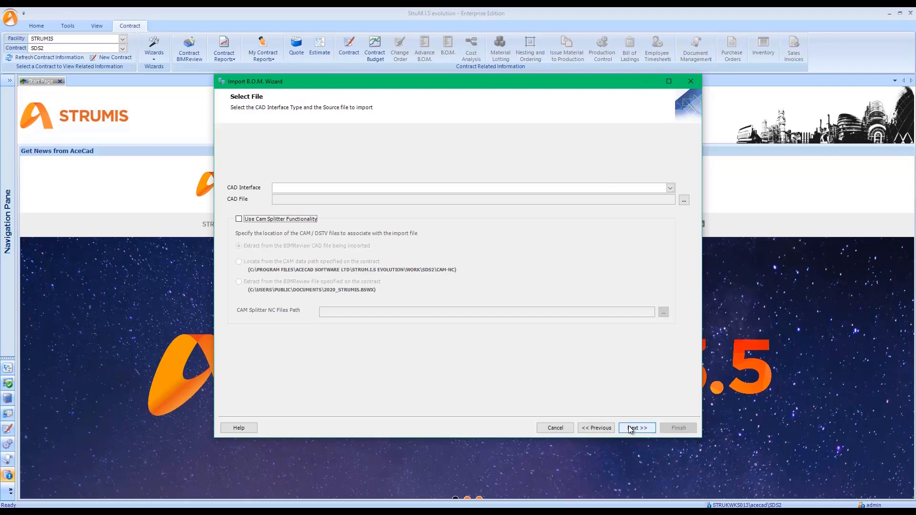
Load 2020_STRUMIS.bswx from the Public folder as the CAD file, using the "BIMReview Detailed Listing - SDS2 2020 Import" interface
click(670, 188)
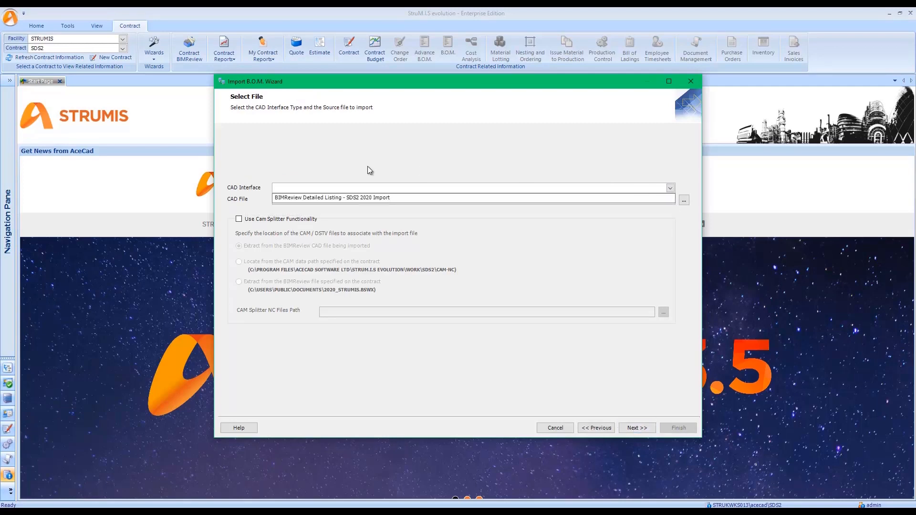
click(333, 198)
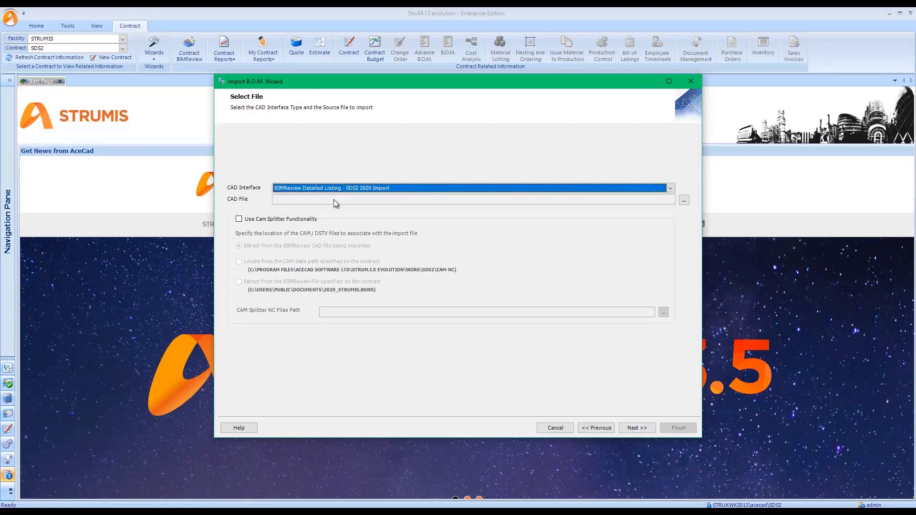
click(681, 201)
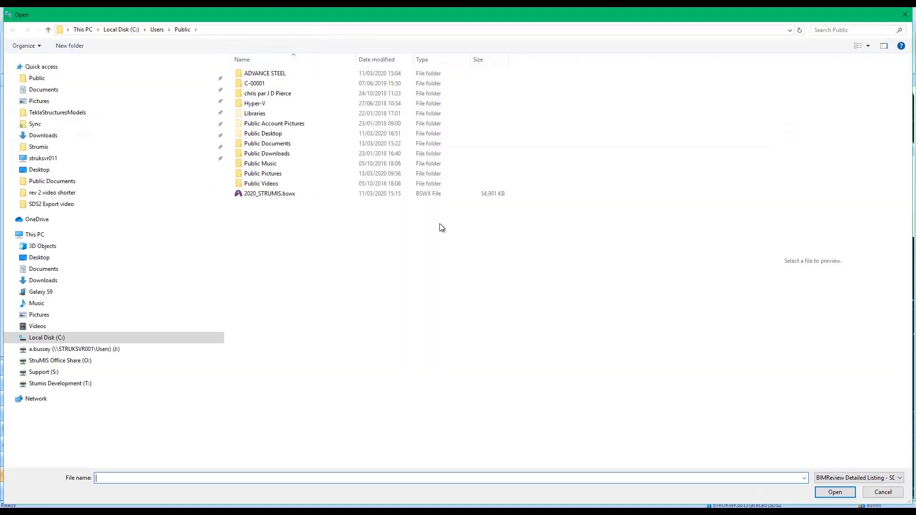
click(273, 196)
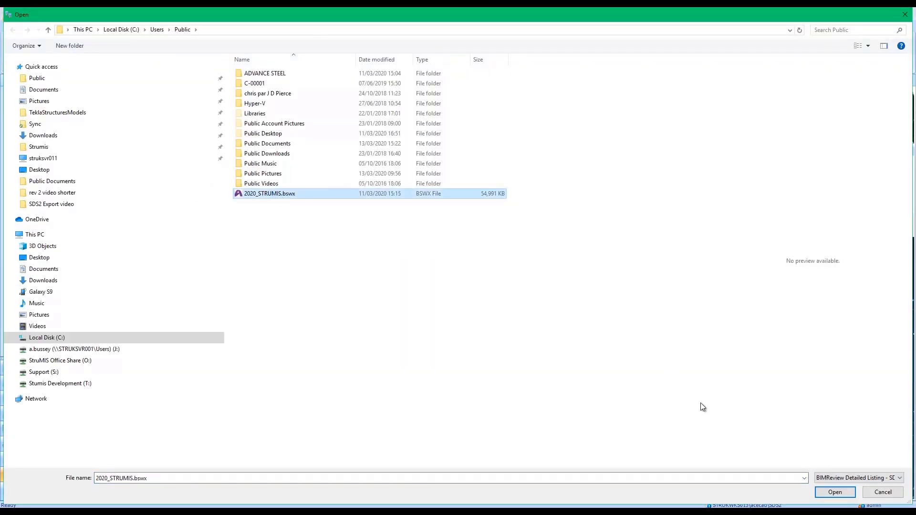
click(837, 489)
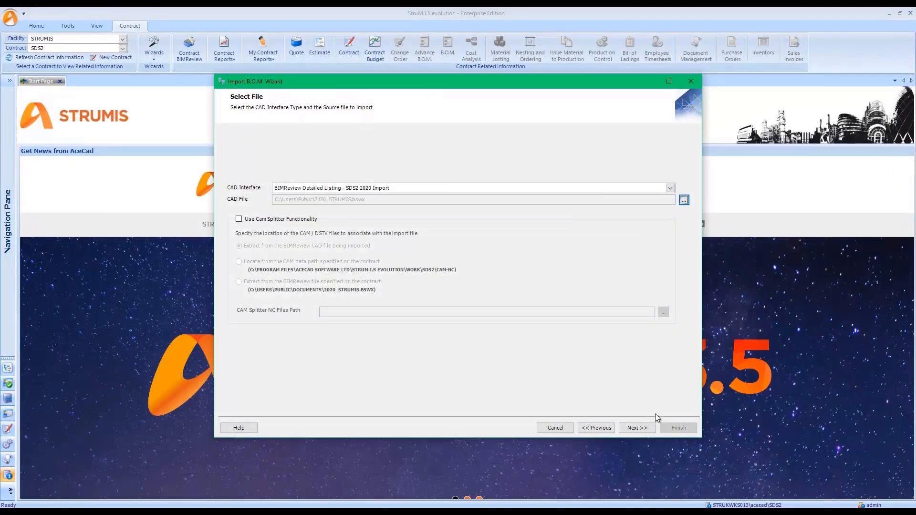
click(639, 429)
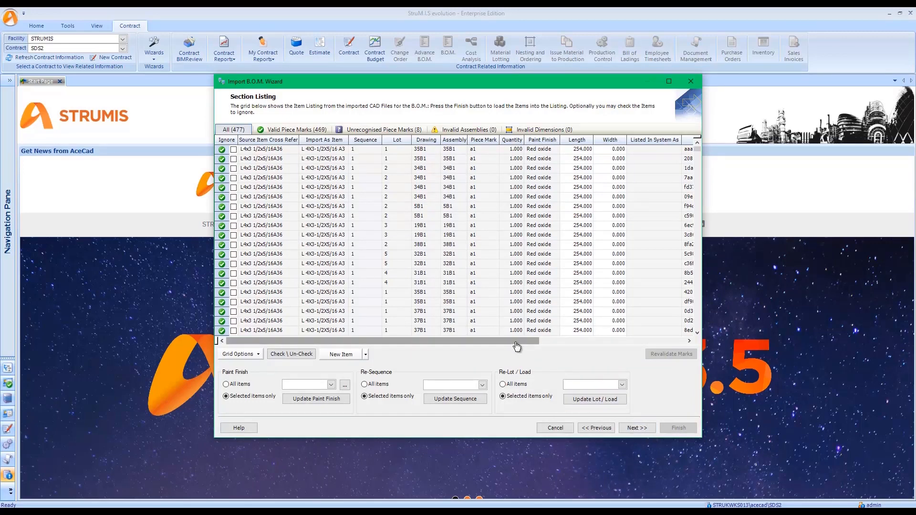
Review the columns of the section listing and finish the B.O.M. with the preset options, including Link to Document Management
drag(516, 344, 625, 344)
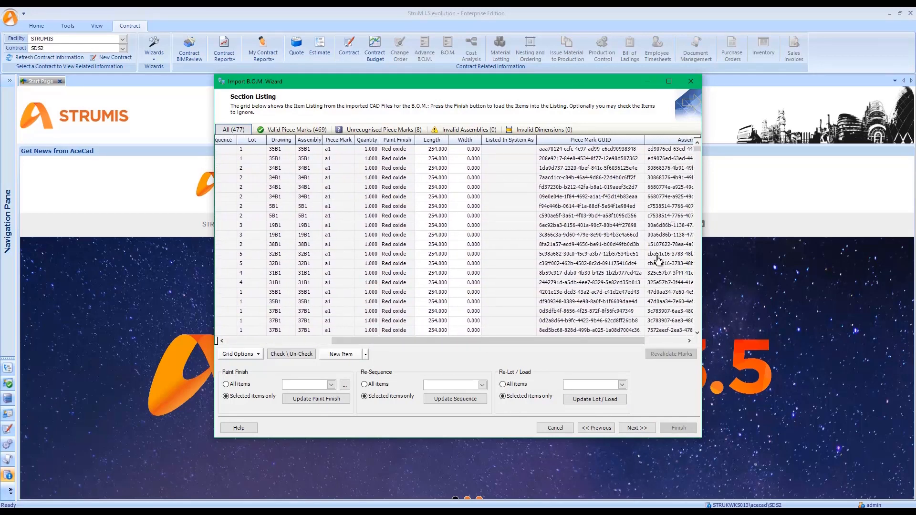
drag(609, 343, 566, 336)
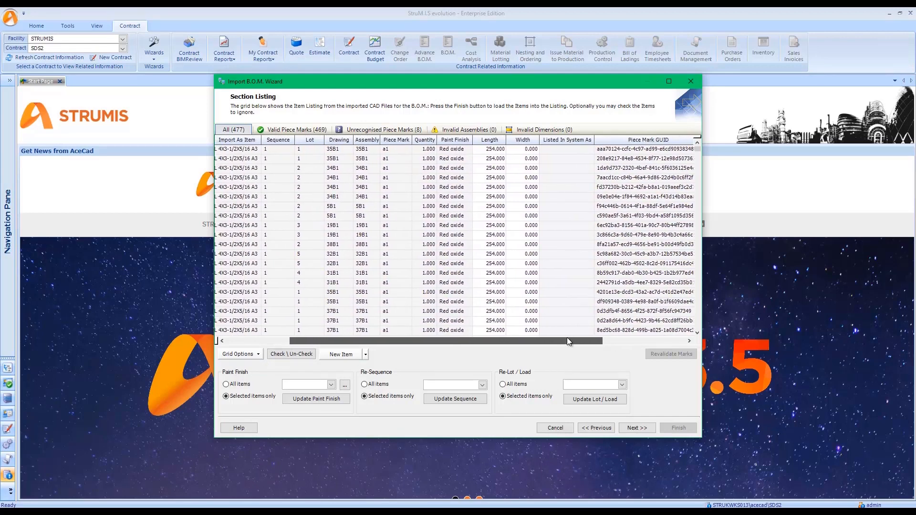
drag(567, 337, 492, 336)
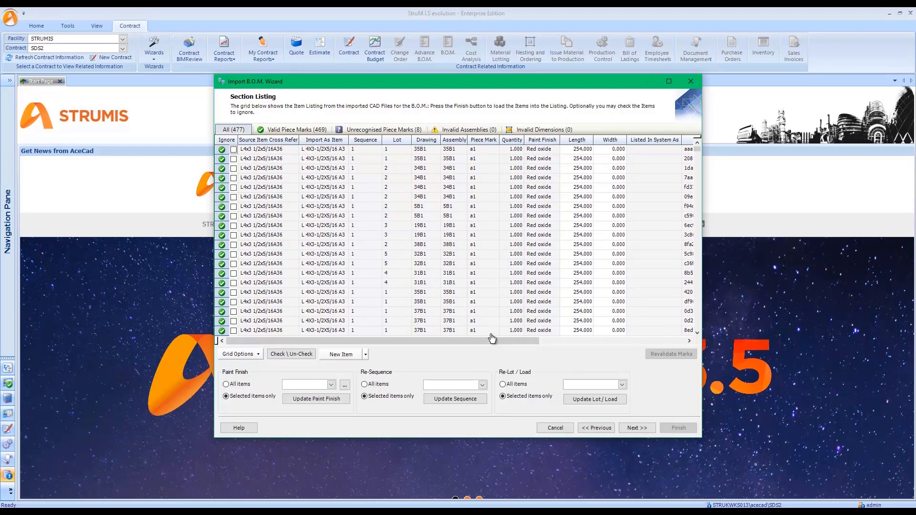
click(638, 428)
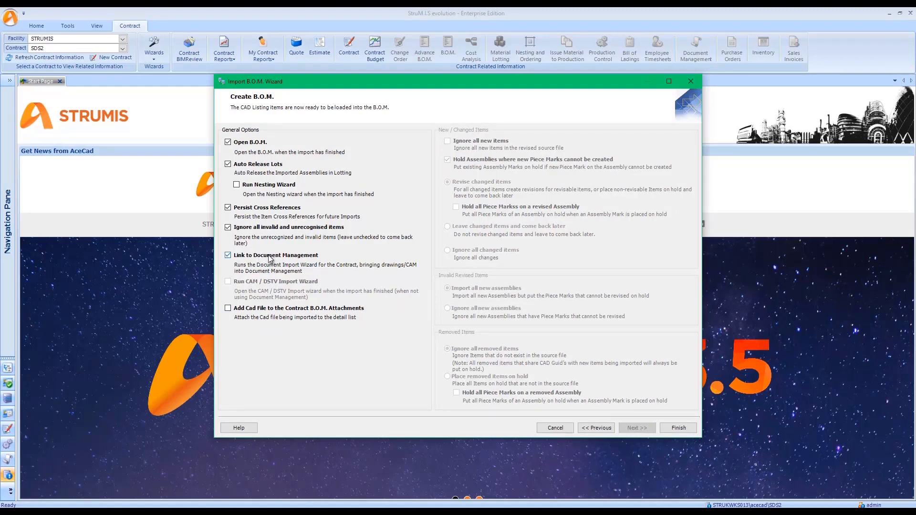
click(677, 427)
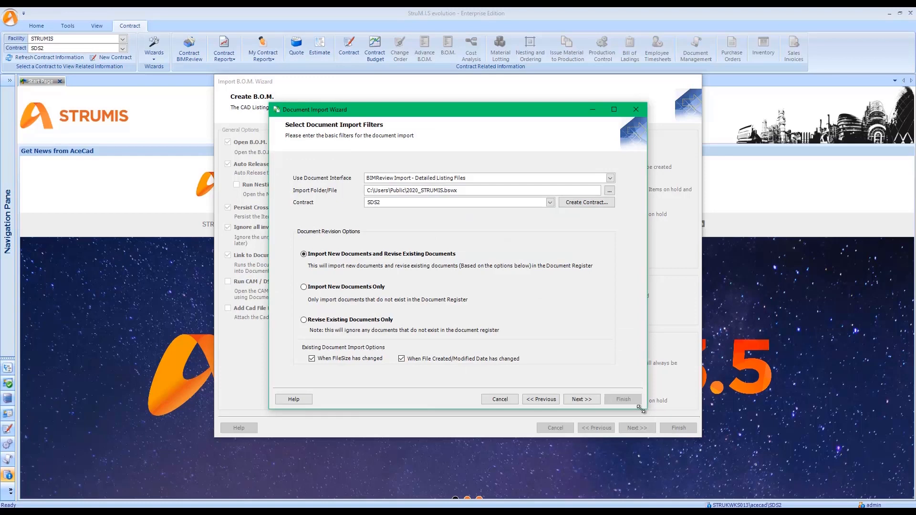
Set the document interface to "BIMReview SDS2 2020 Import - Detailed Listing File" and load 2020_STRUMIS.bswx as the import file
click(610, 178)
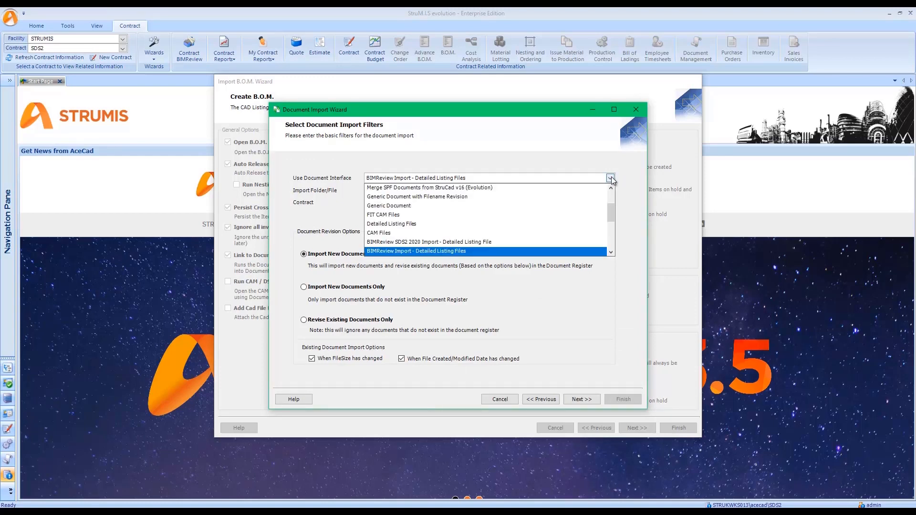
click(480, 242)
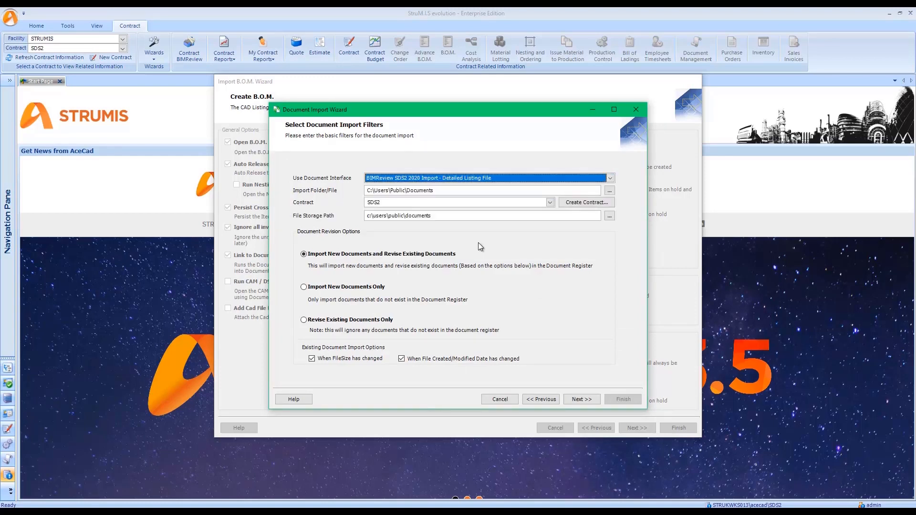
click(609, 190)
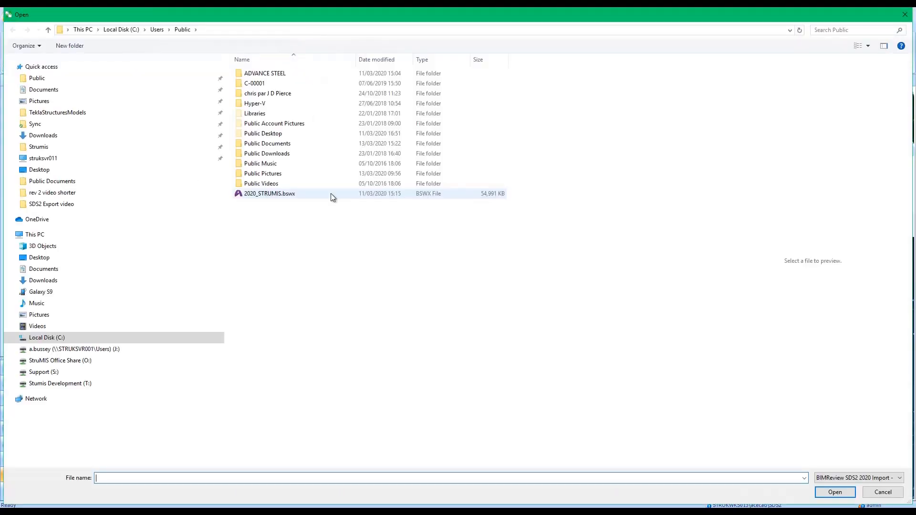
click(283, 194)
click(827, 493)
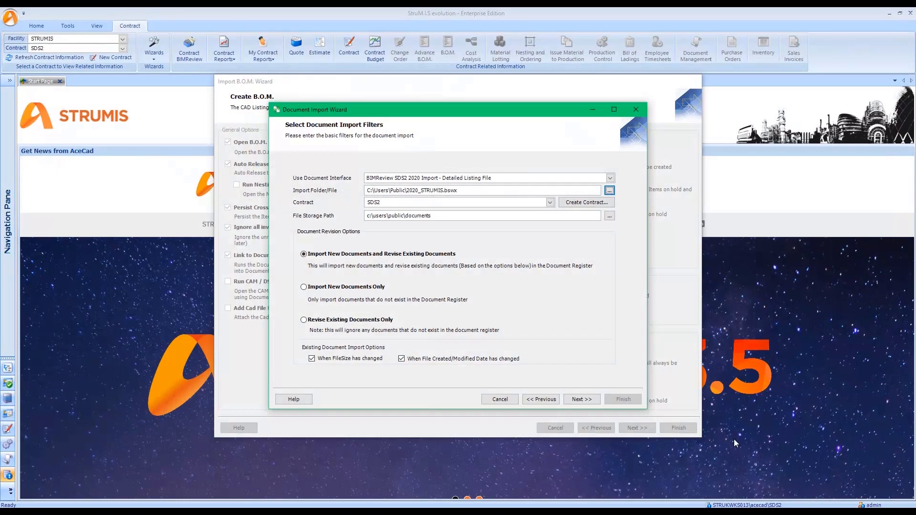
click(583, 402)
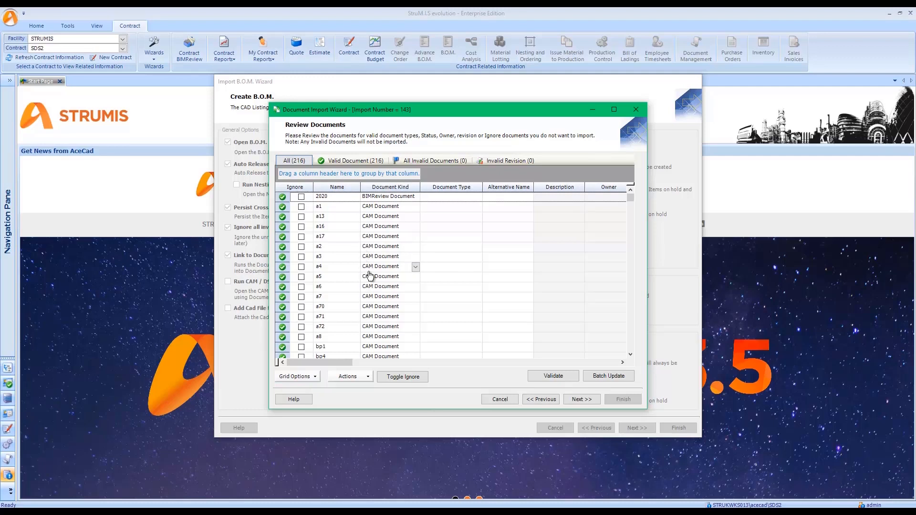
Review the CAM and CAD documents listed for import and accept the list to reach the final import page
scroll(375, 308, down, 15)
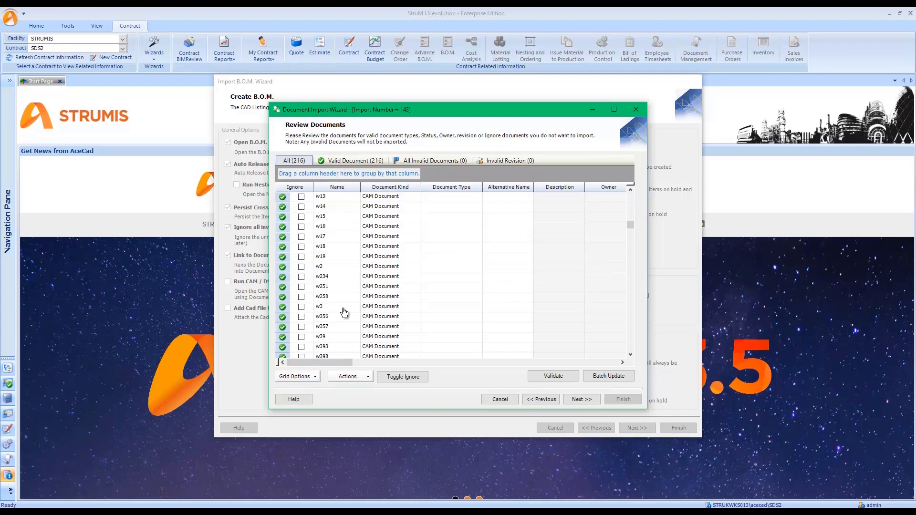
scroll(344, 313, down, 10)
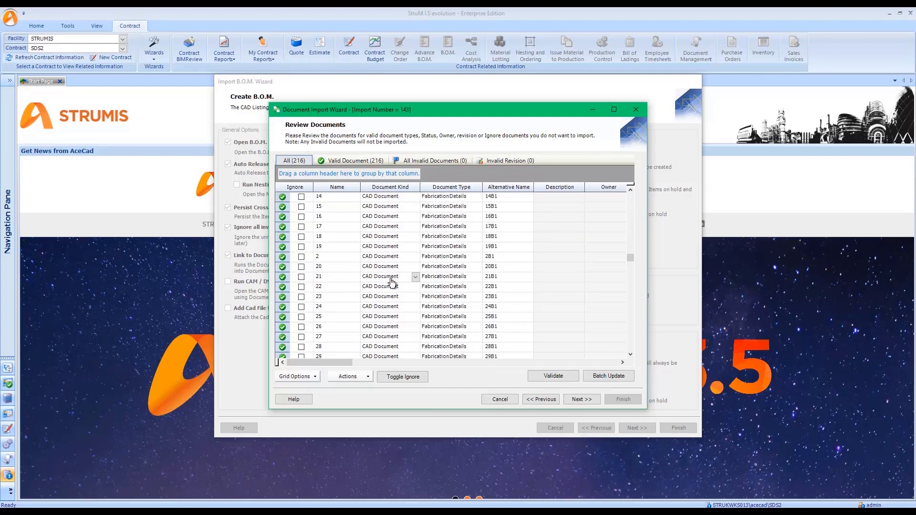
scroll(386, 295, up, 8)
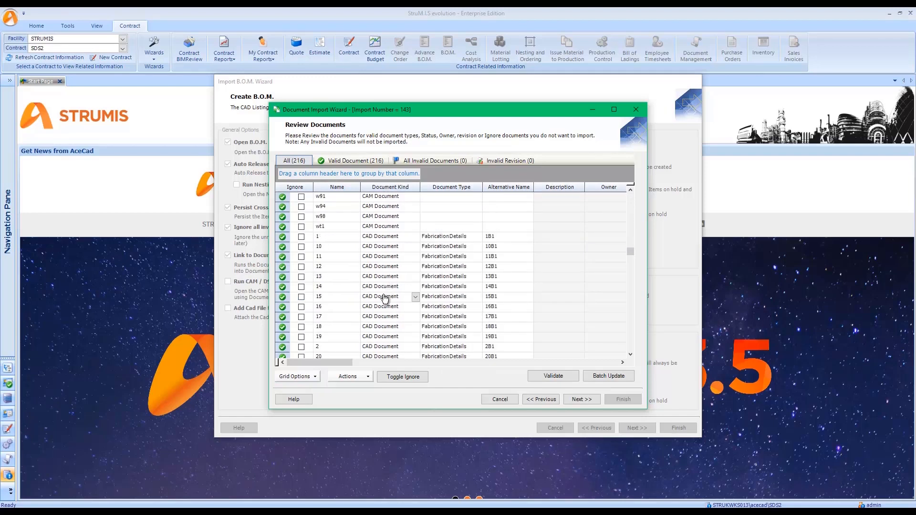
scroll(385, 298, up, 10)
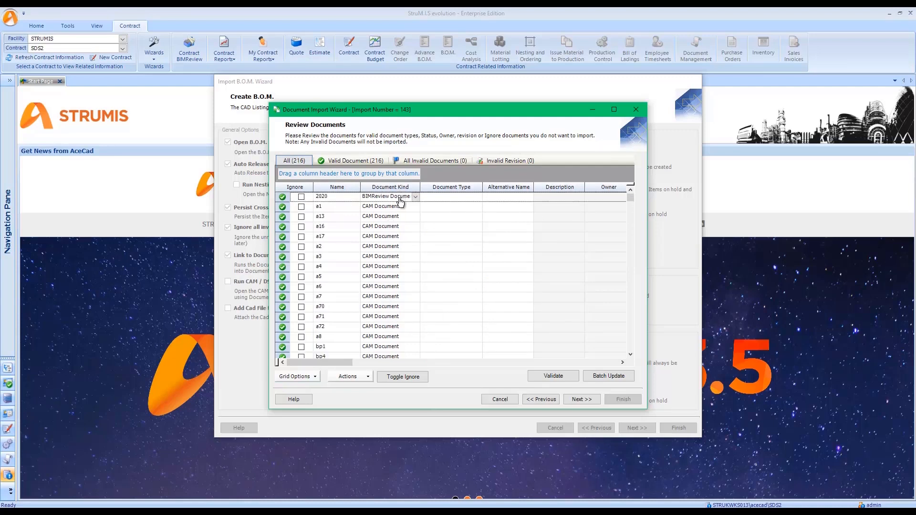
click(591, 404)
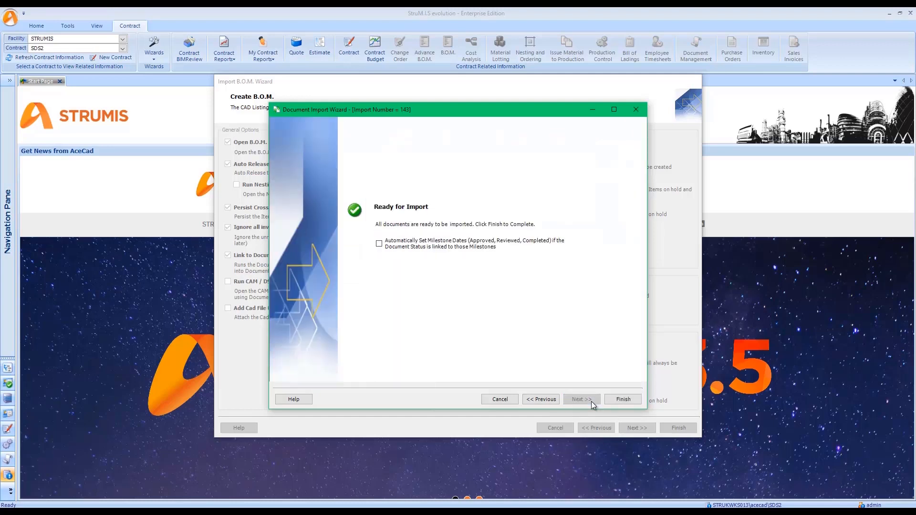
Complete the document import without automatic milestone dates and open the drawing file of assembly 1B1 from the B.O.M
click(619, 402)
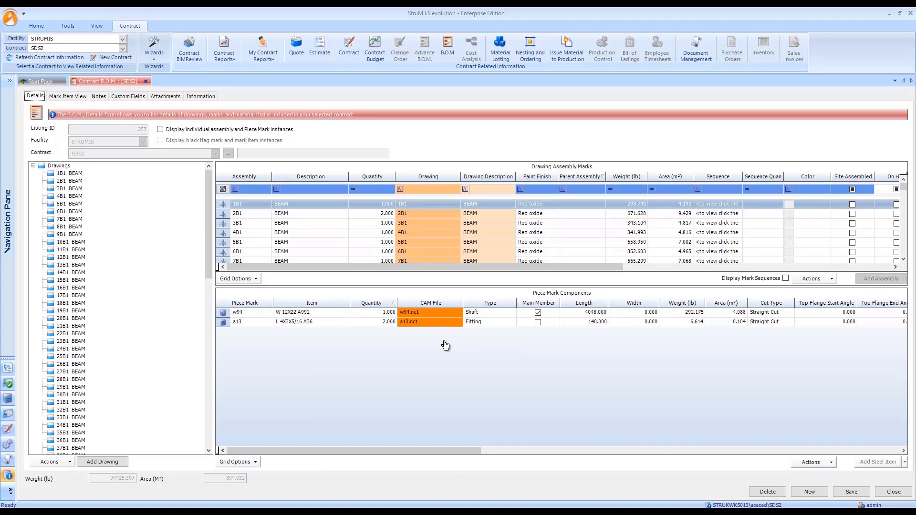
right_click(278, 210)
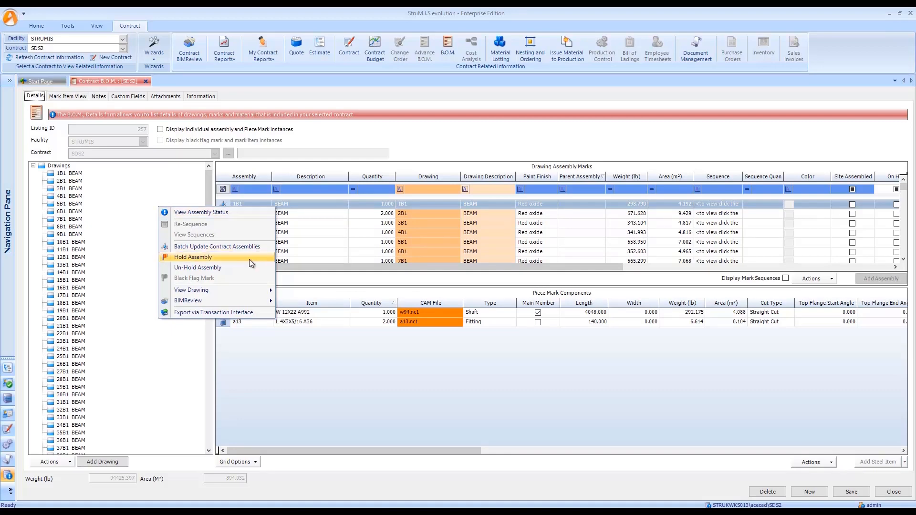
mouse_move(242, 288)
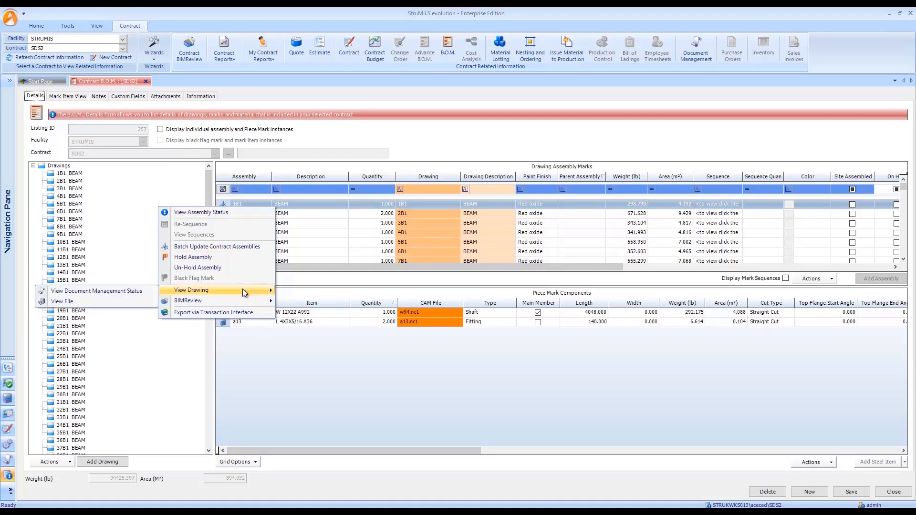
click(105, 300)
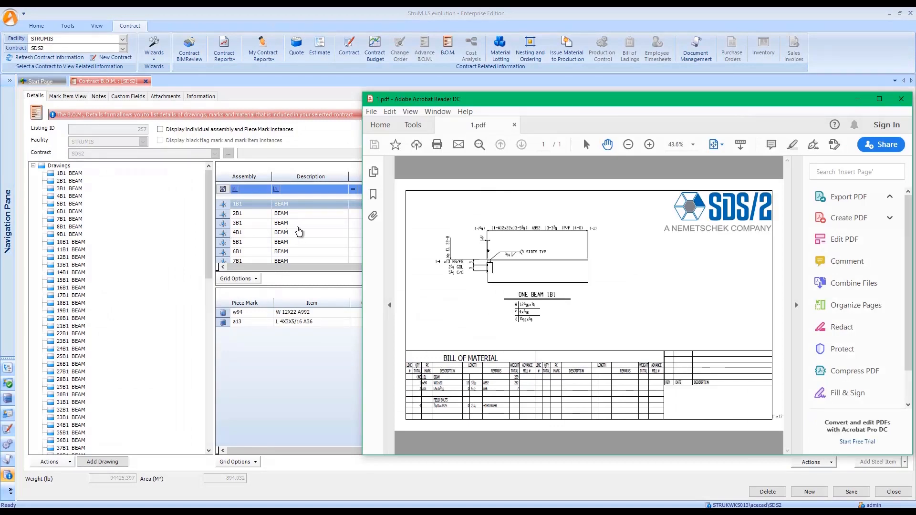
View the drawings of assembly 2B1 and its piece mark a5, and close the PDF viewer with all its tabs
click(266, 214)
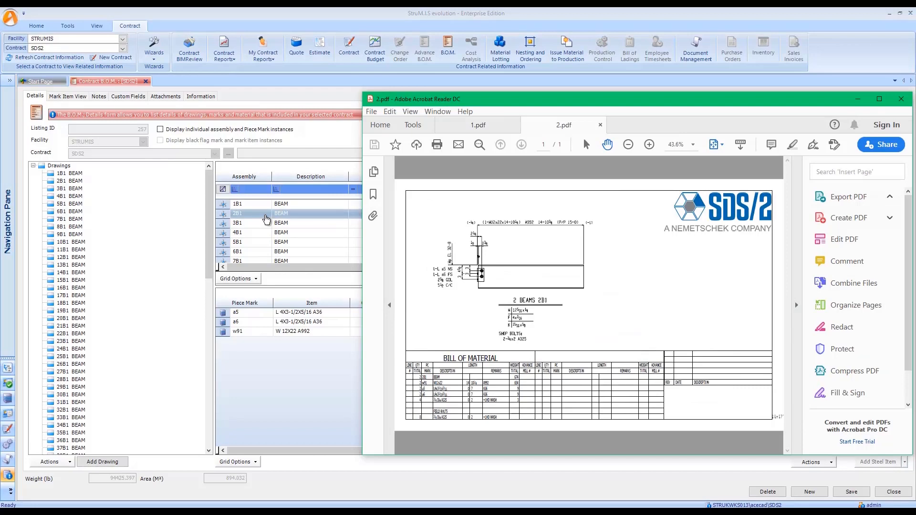
click(255, 313)
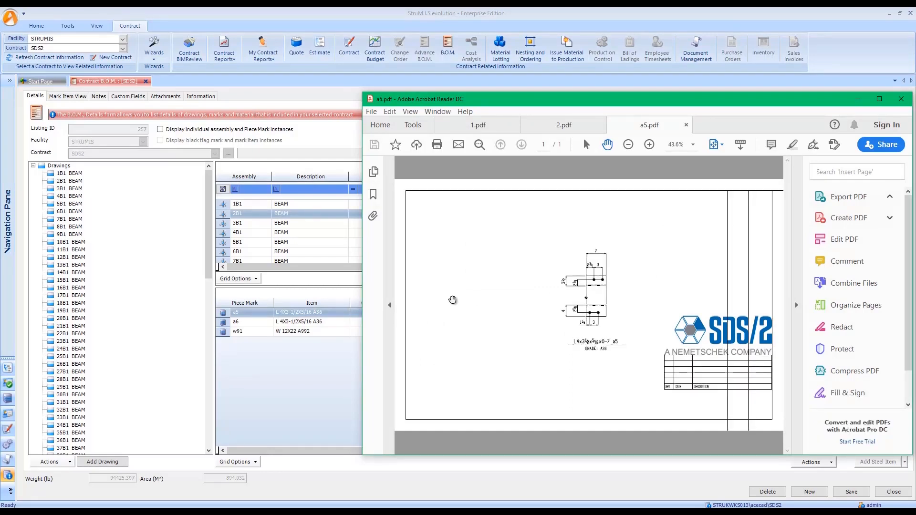
click(900, 106)
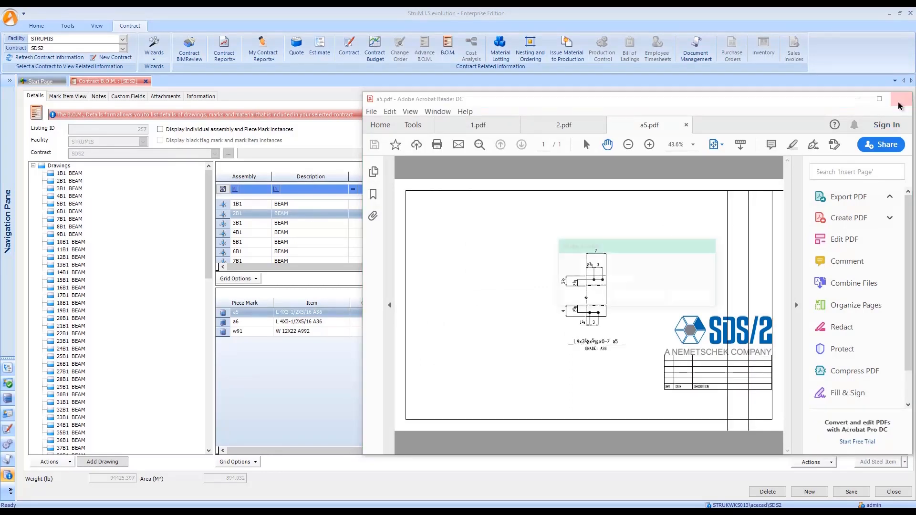
click(582, 299)
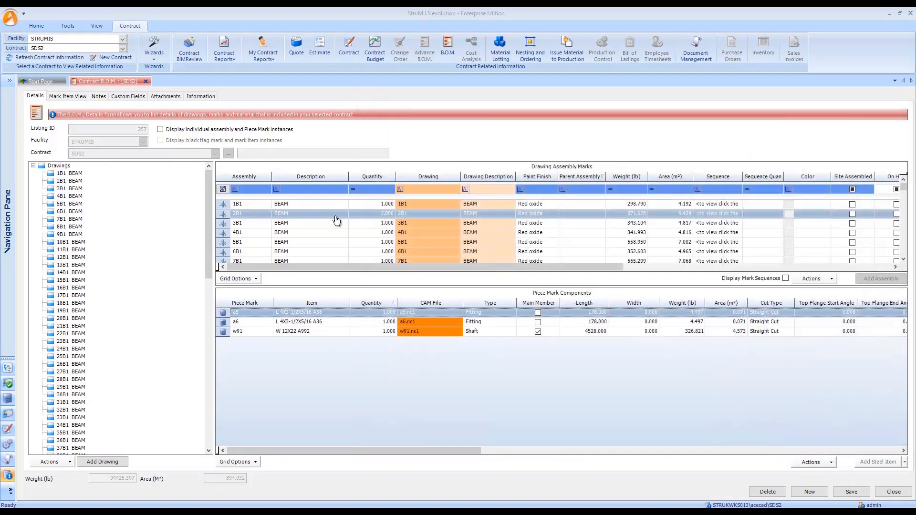
Highlight assembly 2B1 in the BIMReview model and move the model window clear of the assembly list
right_click(337, 220)
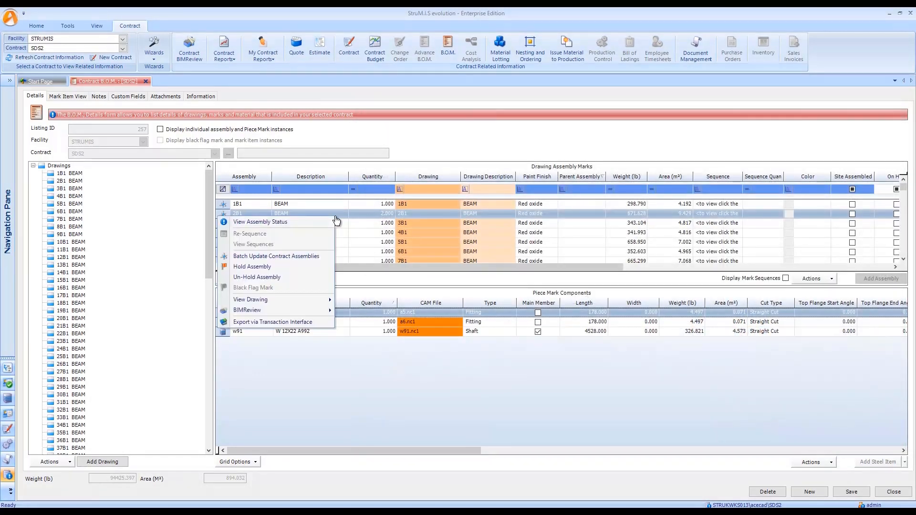
mouse_move(293, 309)
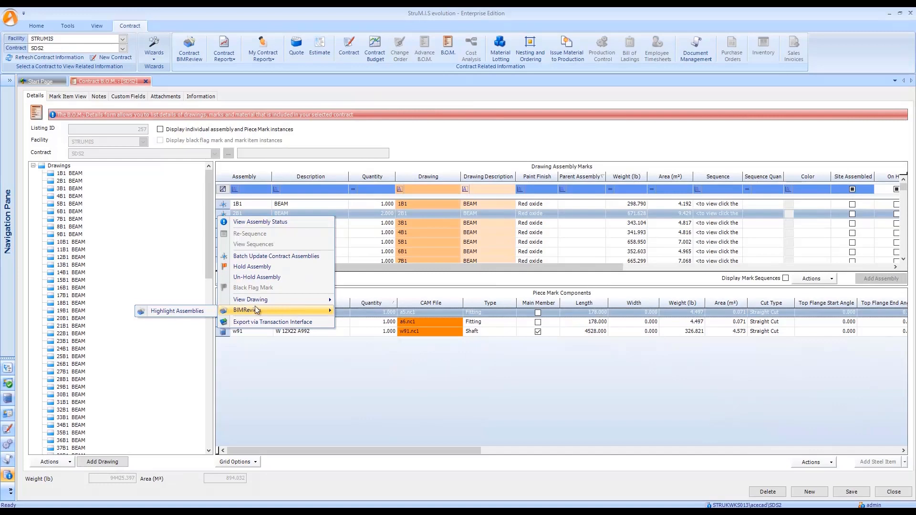
click(207, 311)
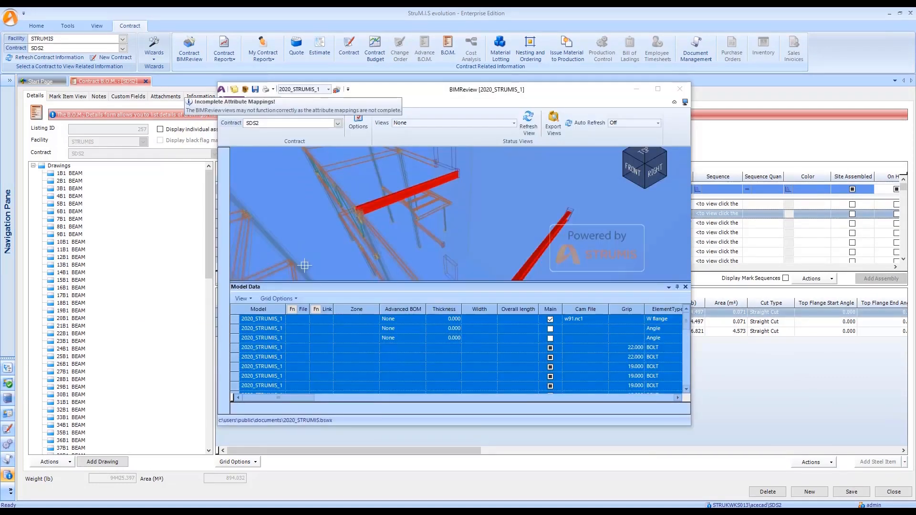
drag(448, 99, 613, 104)
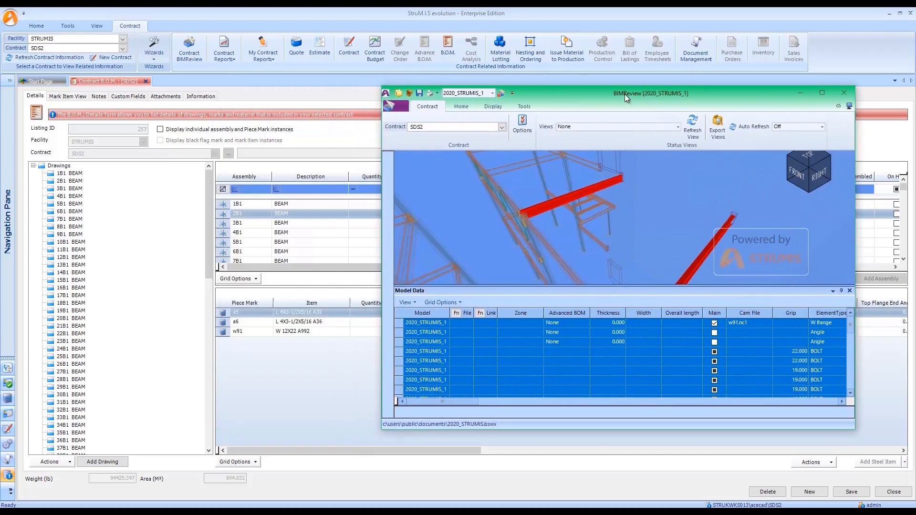
Highlight assemblies 3B1 to 6B1 one by one in the model, followed by 6B1's piece marks w87, a5 and a6
click(281, 223)
click(280, 232)
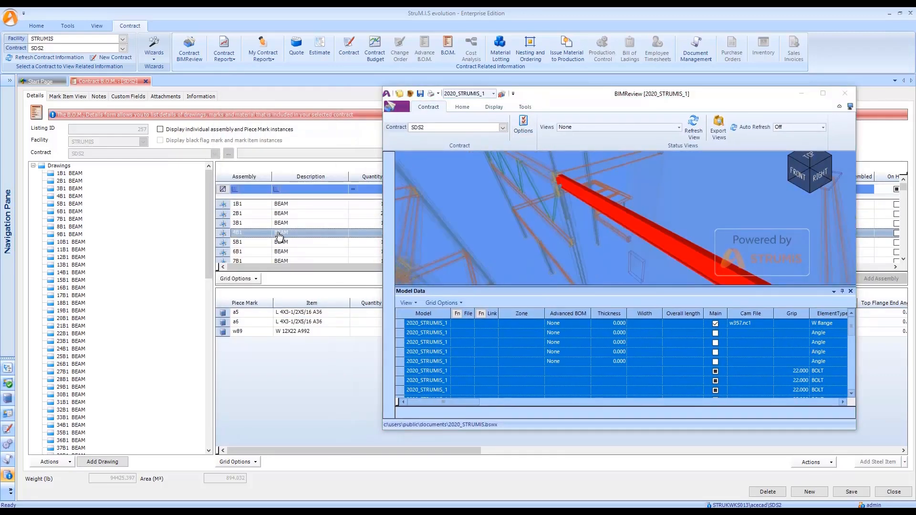
click(280, 244)
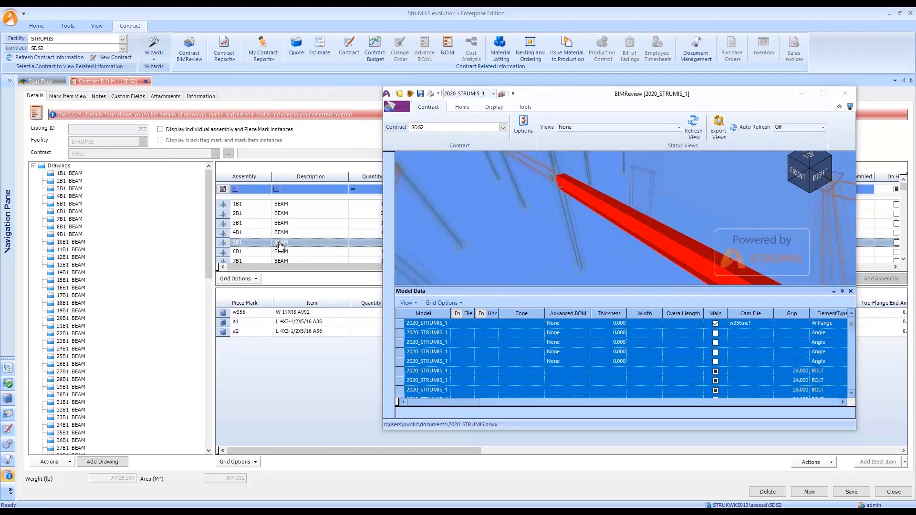
click(281, 252)
click(295, 314)
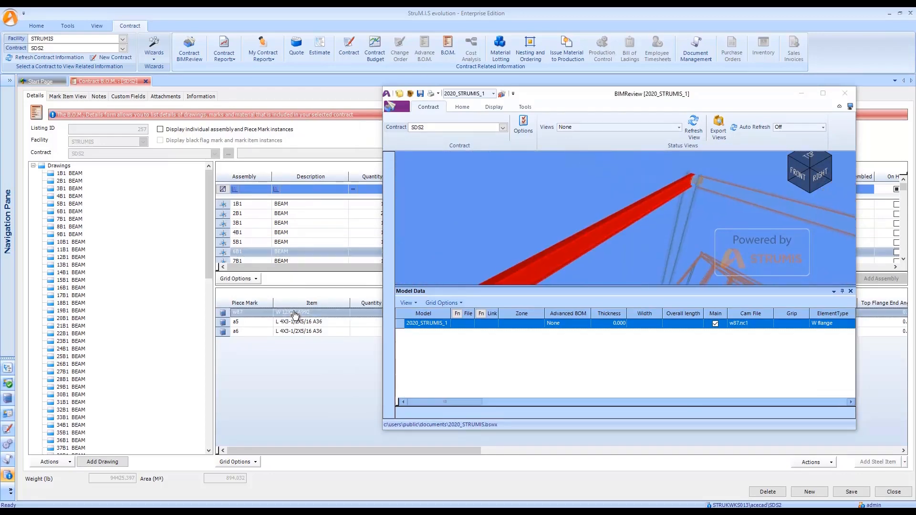
click(295, 322)
click(296, 332)
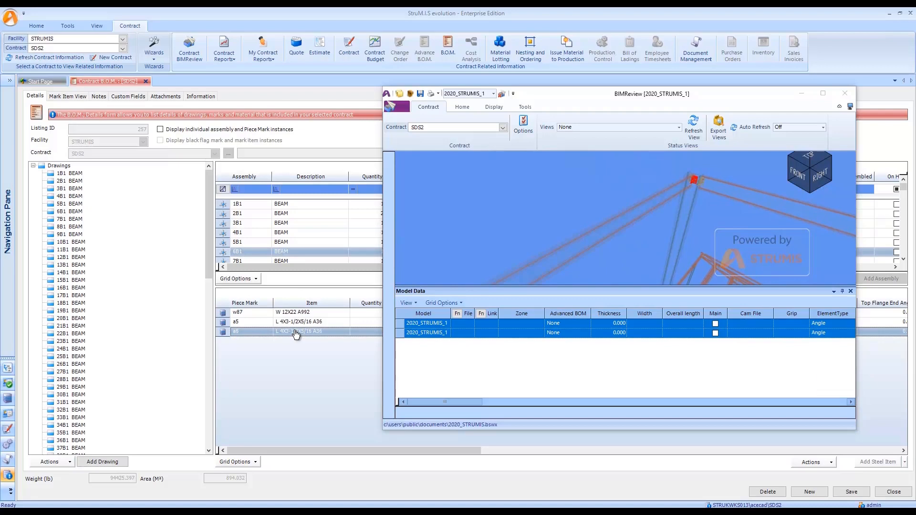
click(296, 313)
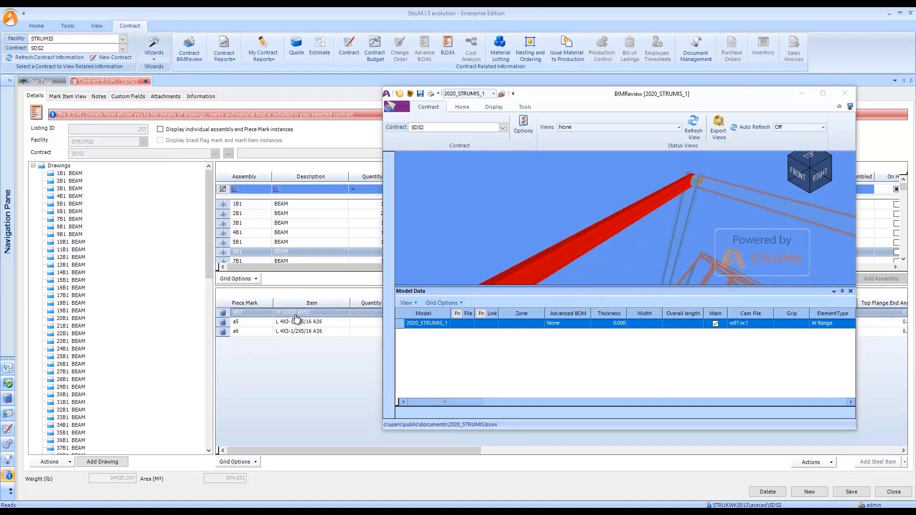
Enquire the attributes of the highlighted w87 beam in the model and close BIMReview
drag(719, 222, 669, 221)
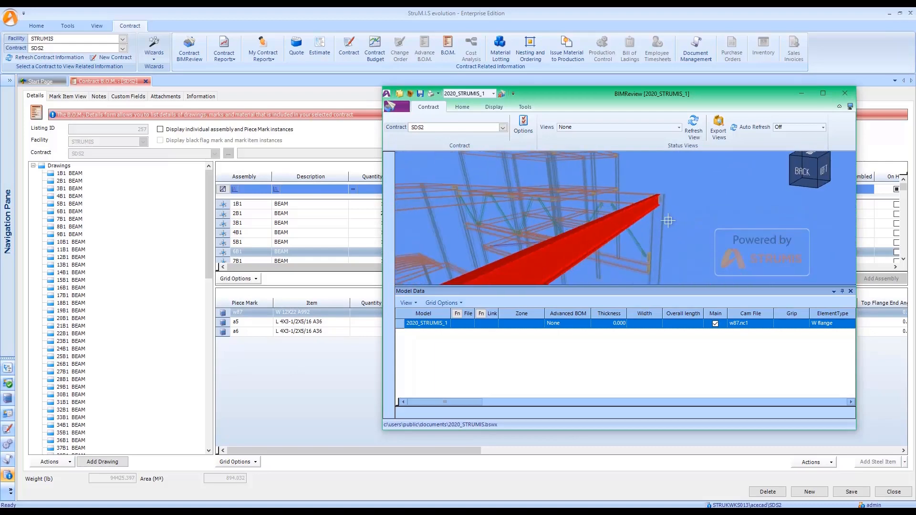
right_click(610, 230)
click(574, 234)
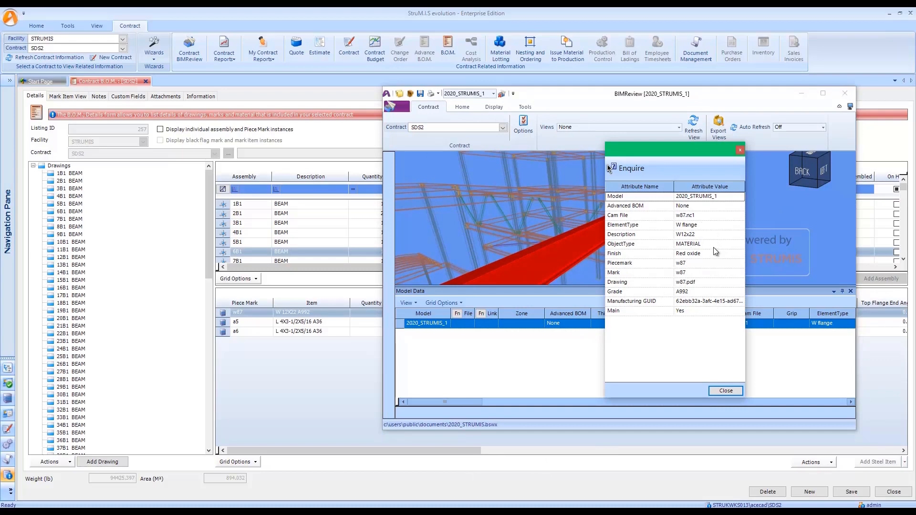
click(740, 150)
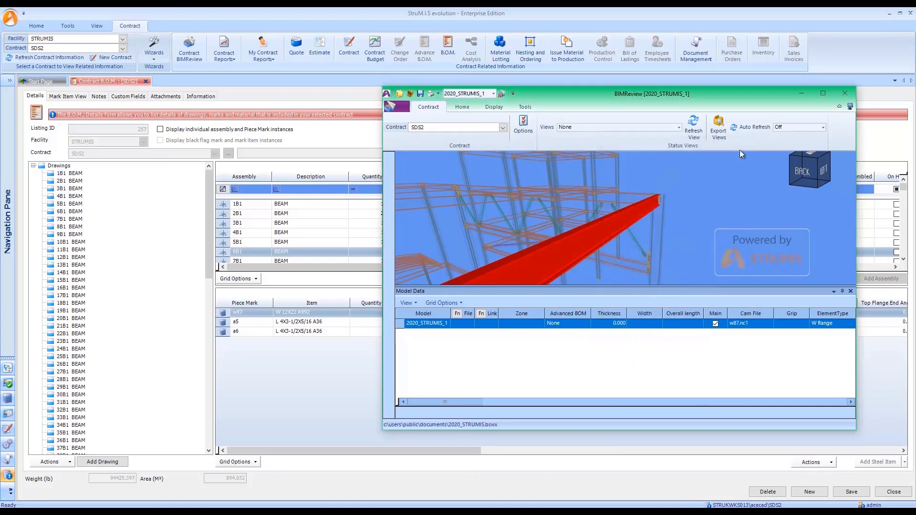
click(844, 93)
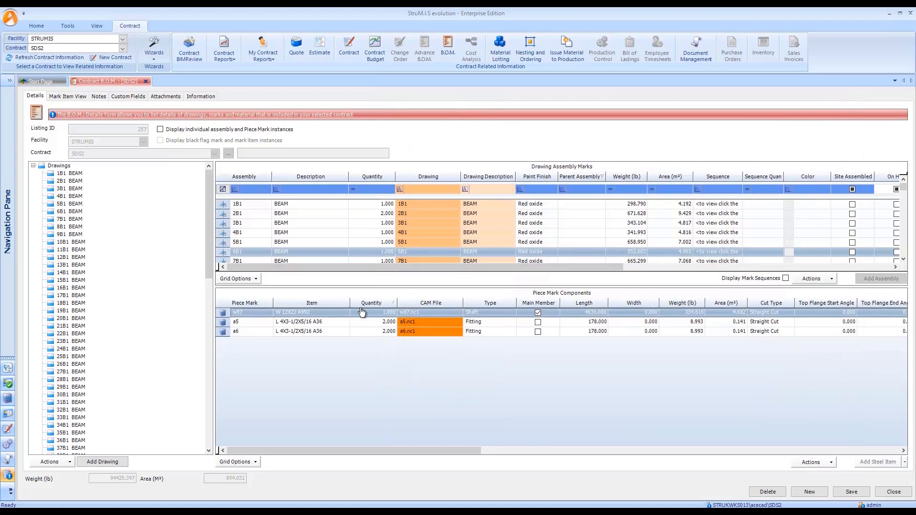
View the CAM file of piece mark w87 in StruCNC, with the viewer placed clear of the piece mark list
right_click(332, 316)
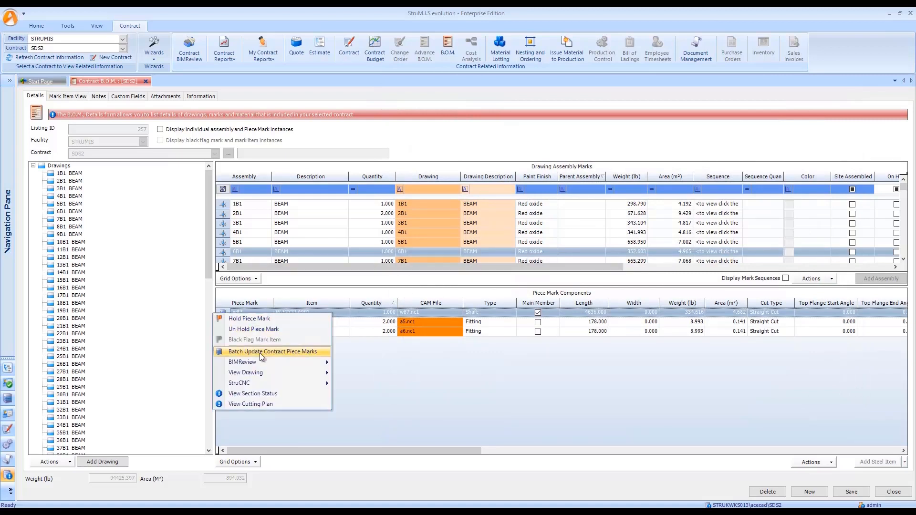
mouse_move(260, 385)
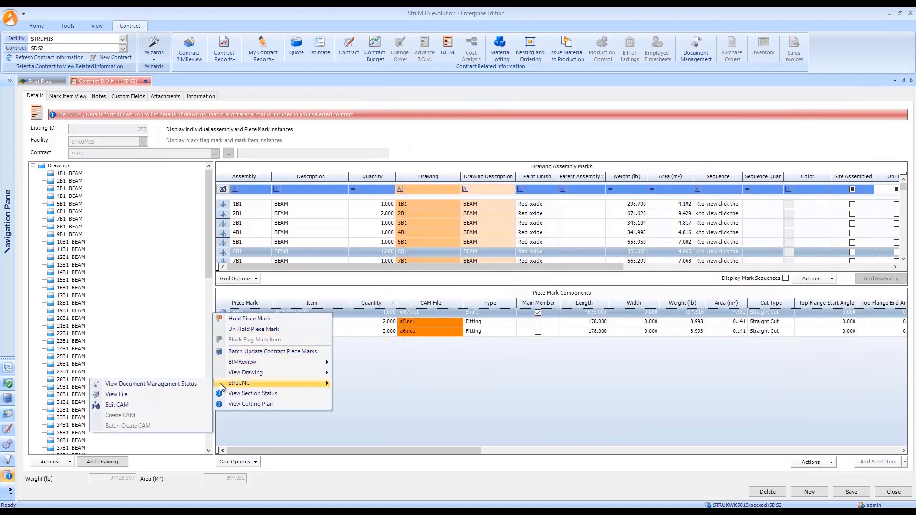
click(144, 396)
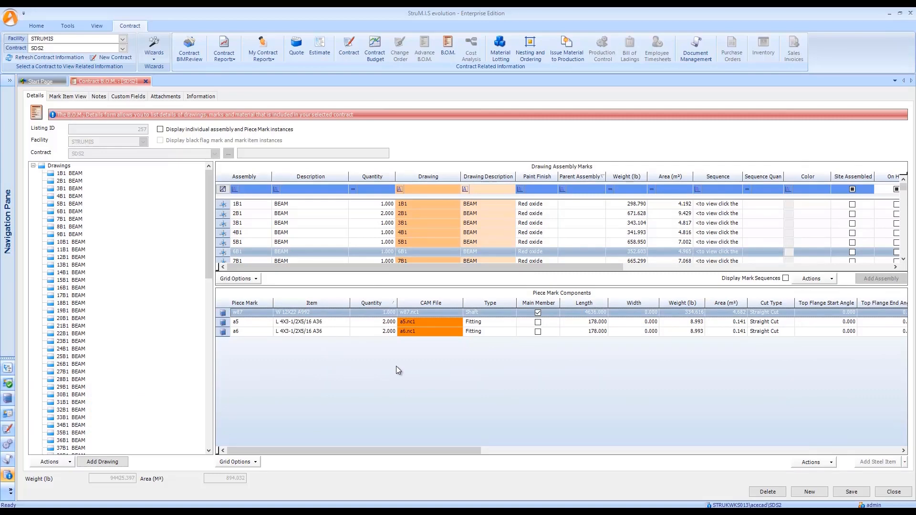
drag(314, 56, 669, 100)
Inspect the CAM files of piece marks a5, a6 and w87 and of assembly 4B1's main member, and close StruCNC
click(319, 324)
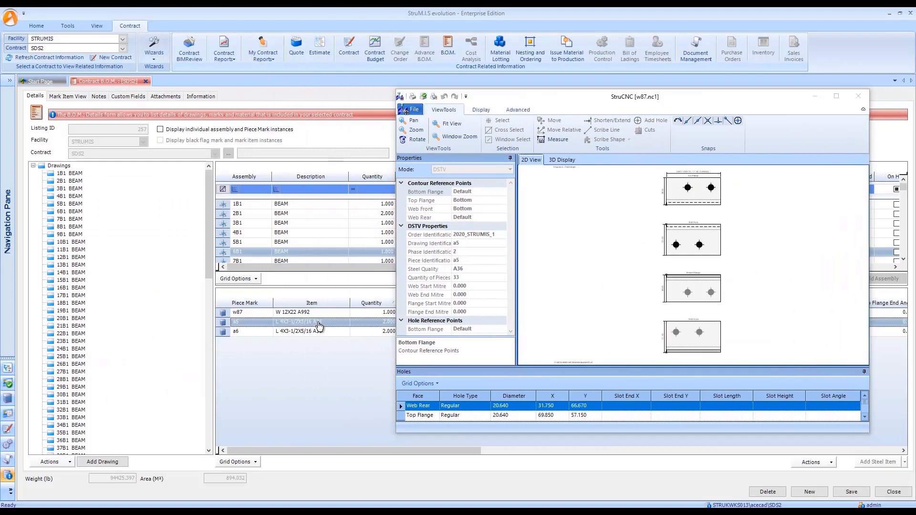
click(319, 332)
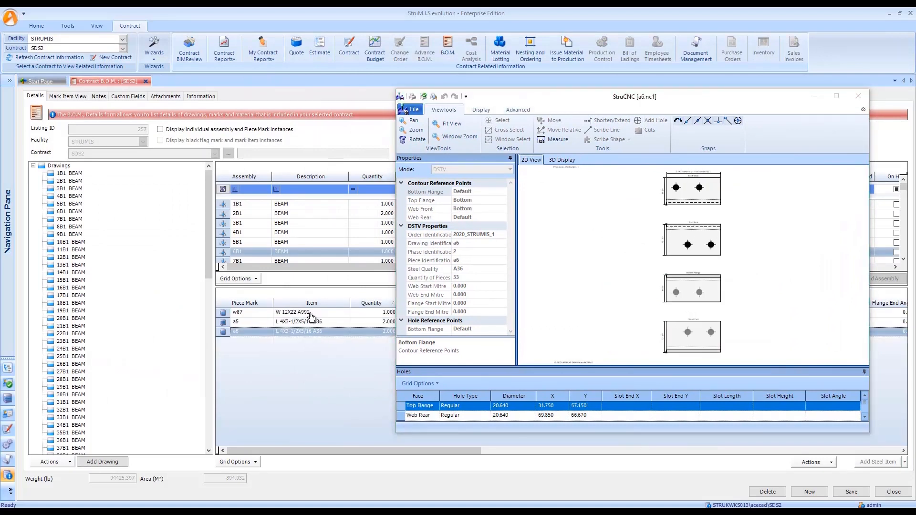
click(311, 314)
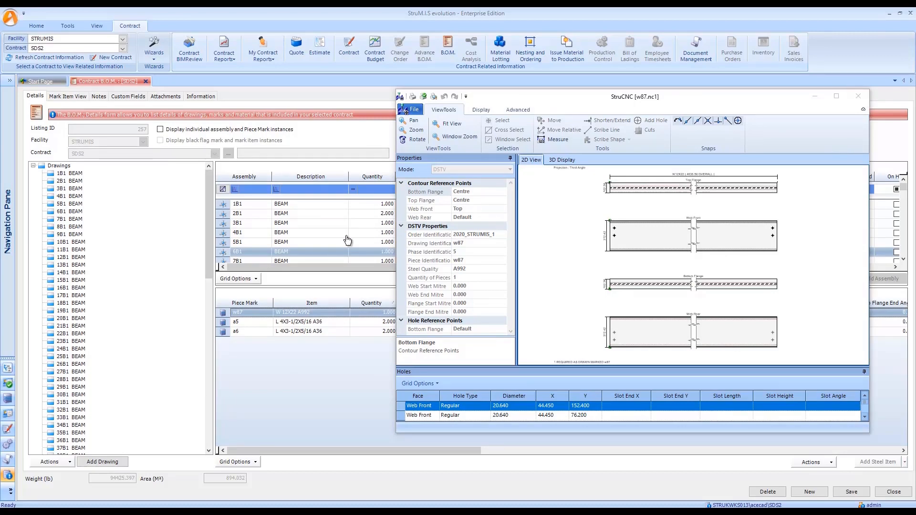
click(323, 234)
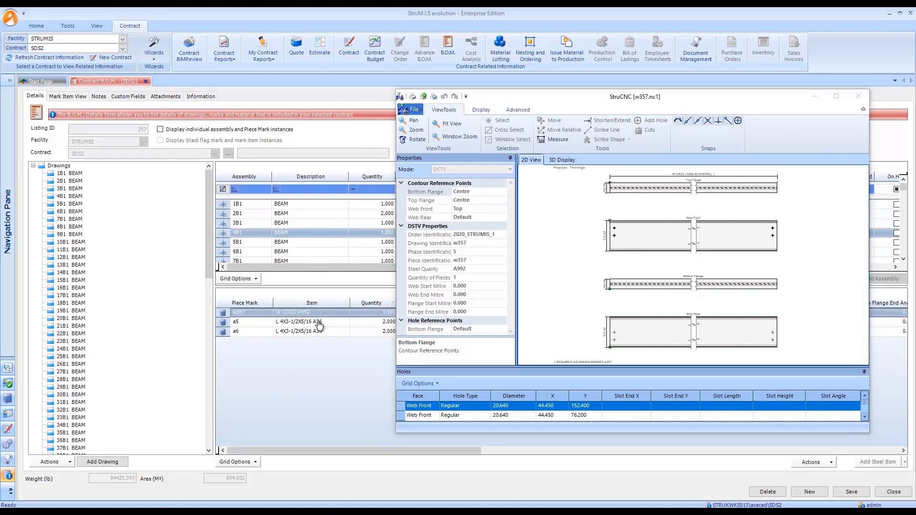
click(858, 99)
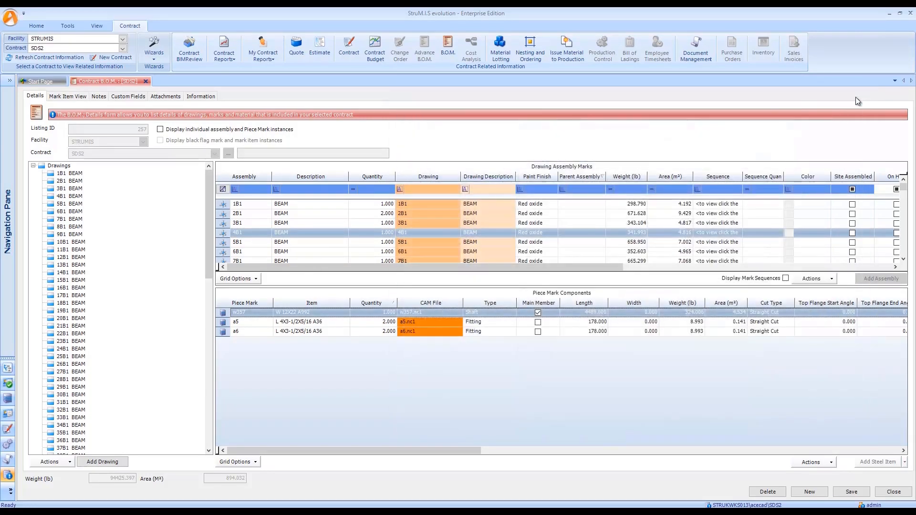
Start issuing all assemblies not yet issued in contract SDS2 to production as work orders
click(567, 50)
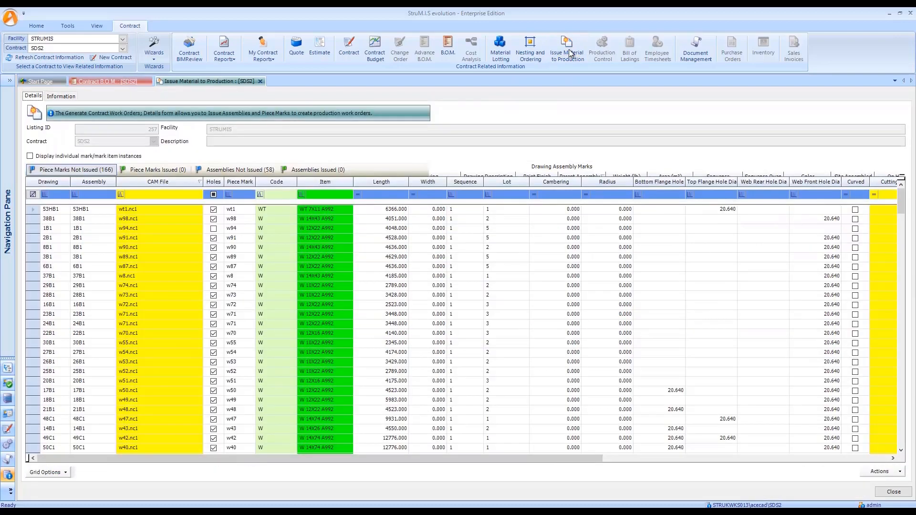
click(237, 171)
click(211, 238)
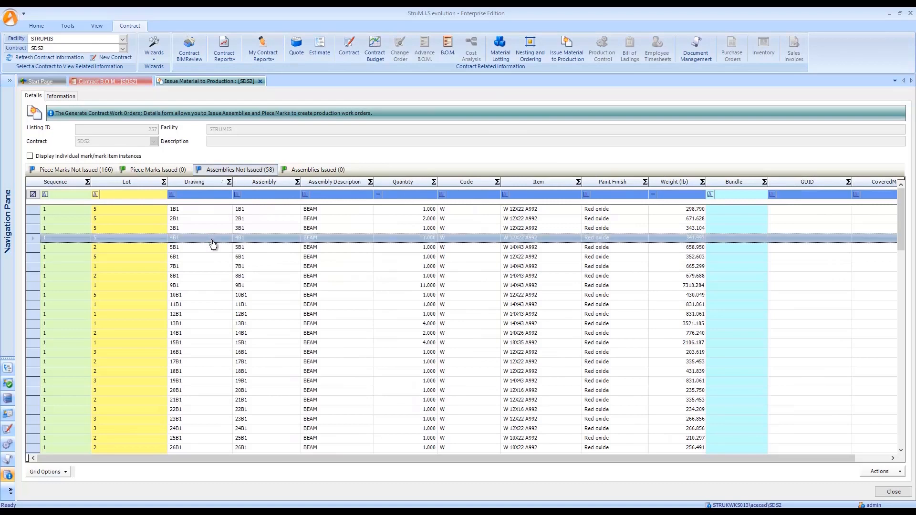
key(ctrl+a)
right_click(212, 241)
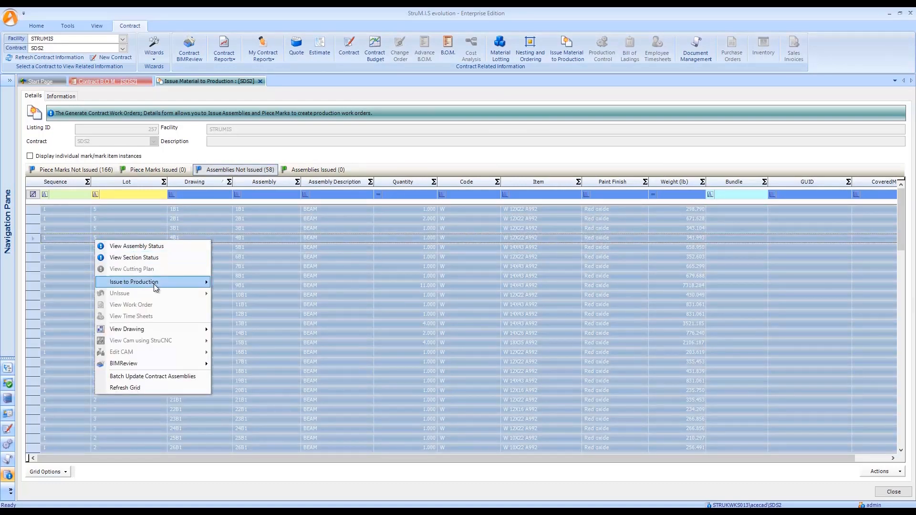
mouse_move(154, 284)
click(75, 298)
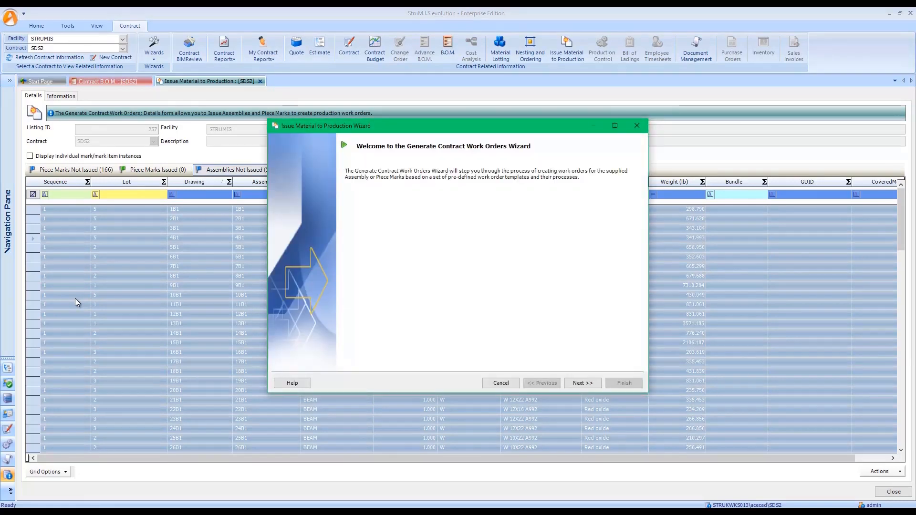
Keep production templates selected by least time, chart the assemblies' hours by process, and create the work orders
click(579, 383)
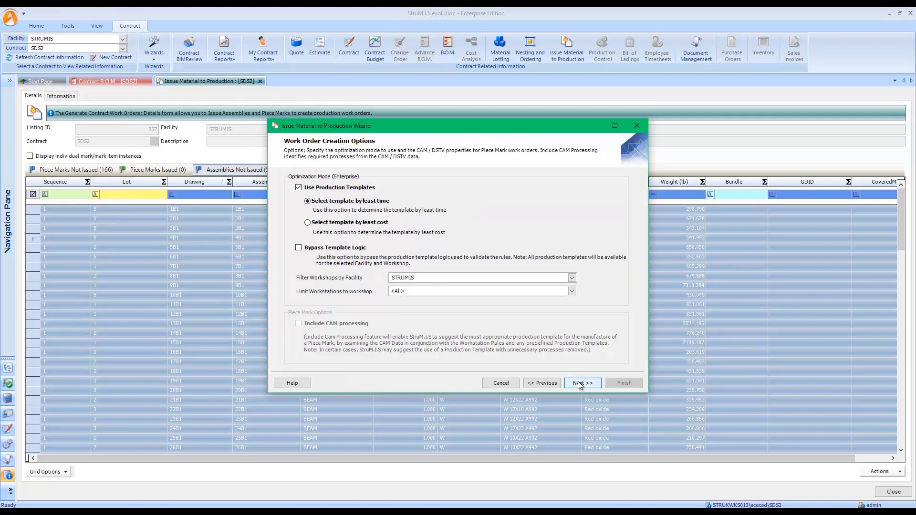
click(579, 383)
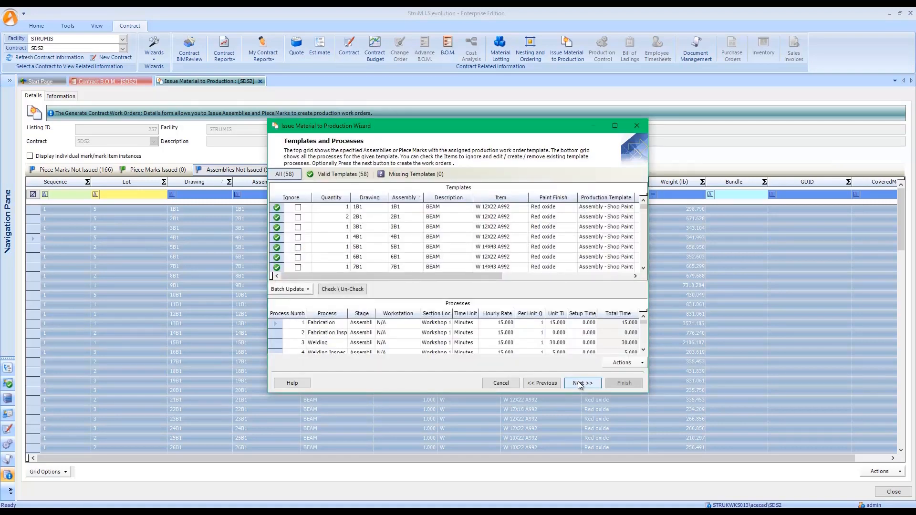
click(579, 384)
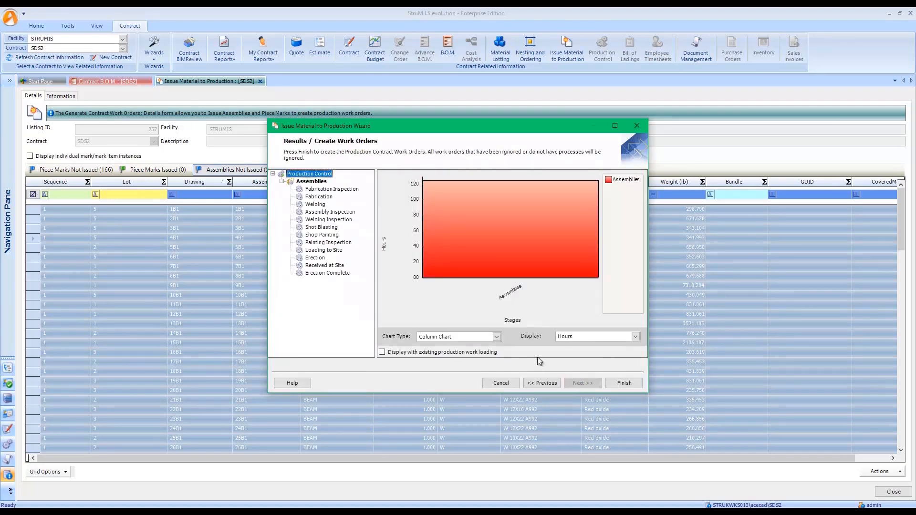
click(313, 181)
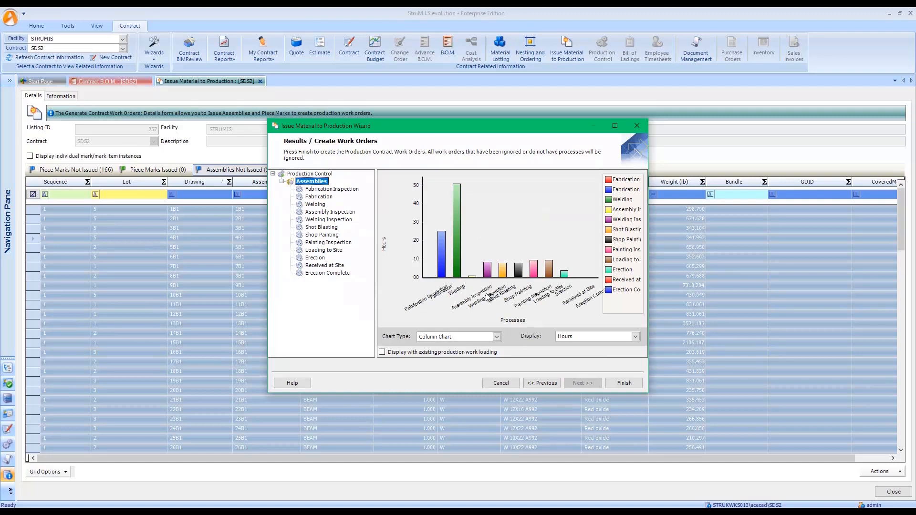
mouse_move(519, 267)
click(631, 385)
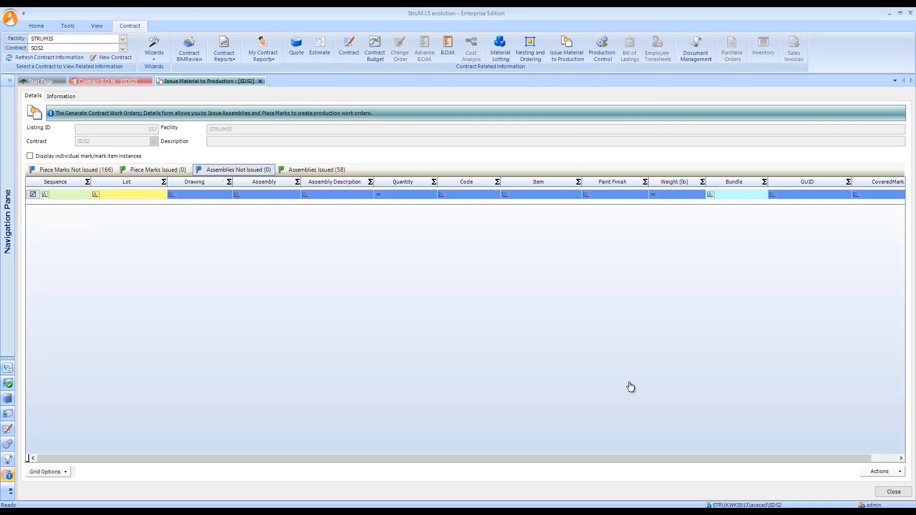
Clear the sequence and lot filters in Production Control, list the assembly work orders at Fabrication, and select assembly 9B1
click(600, 52)
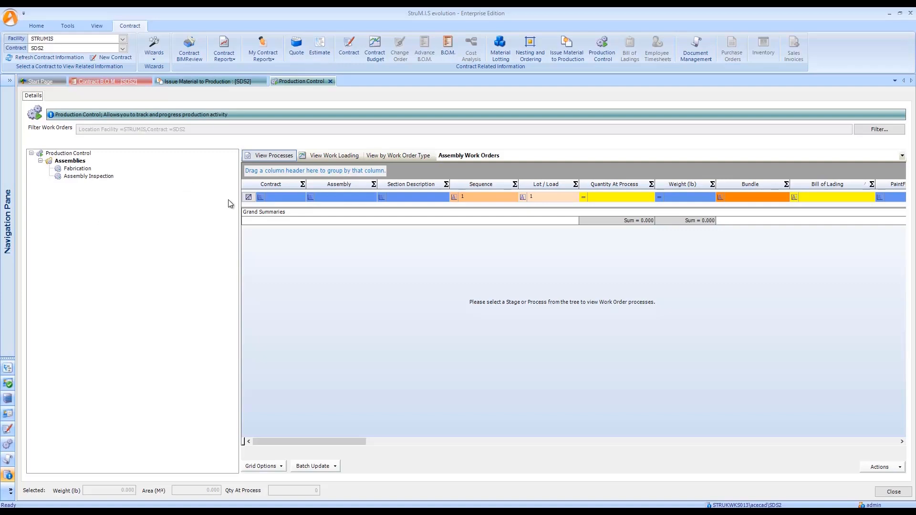
click(248, 197)
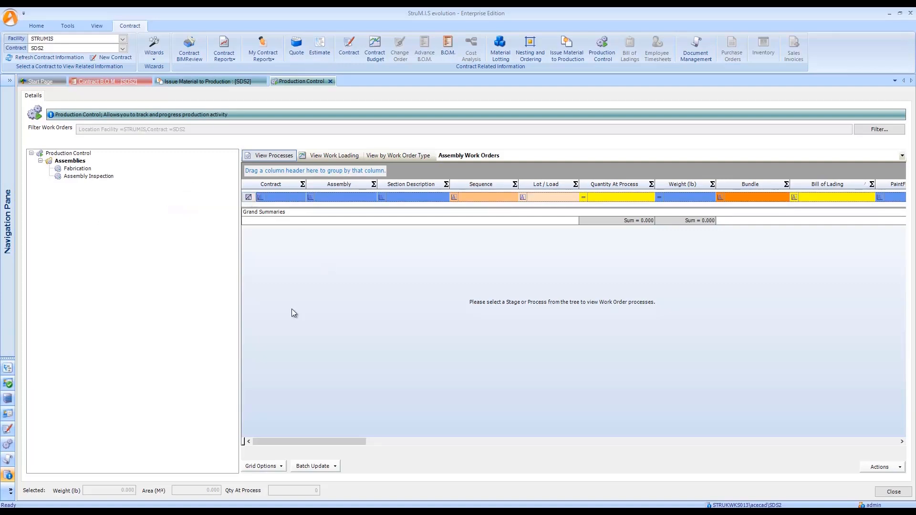
click(80, 171)
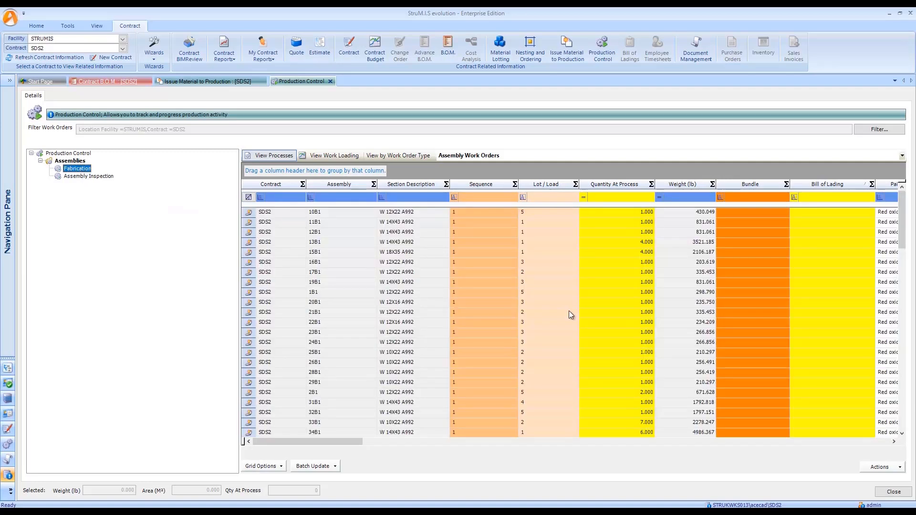
click(597, 306)
scroll(597, 308, down, 1)
scroll(597, 307, down, 1)
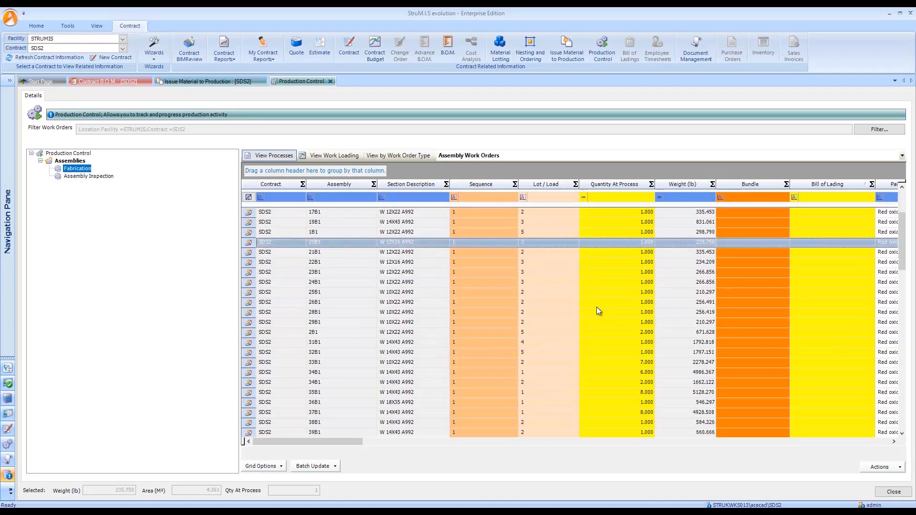
scroll(596, 311, down, 5)
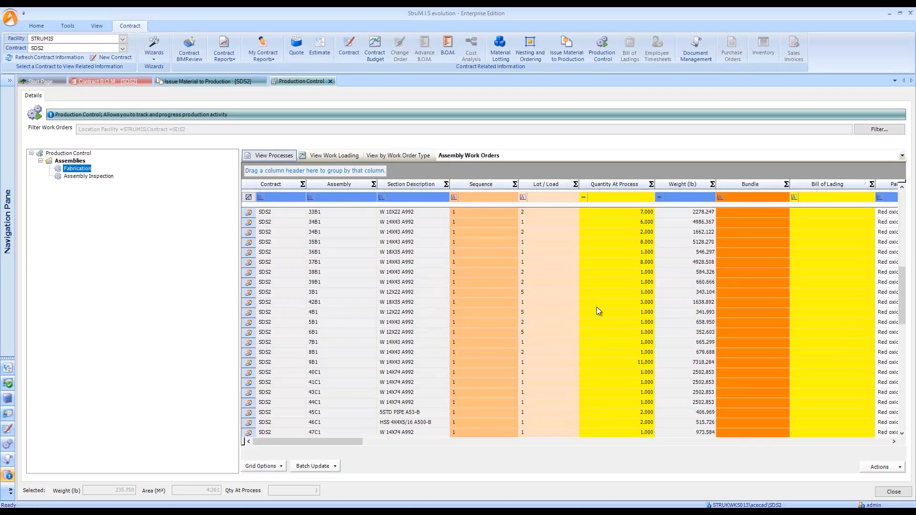
click(595, 364)
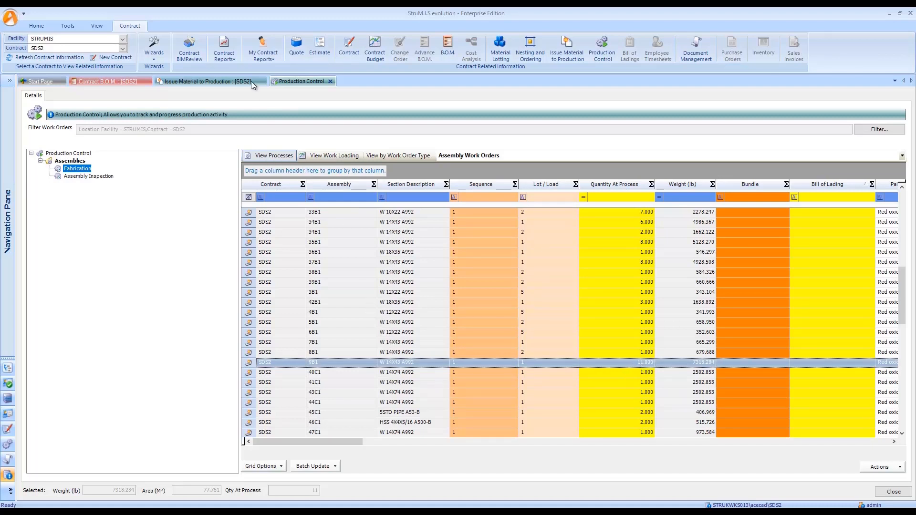
Open the production report Item Barcode Labels Report - Group Labels for contract SDS2
click(222, 58)
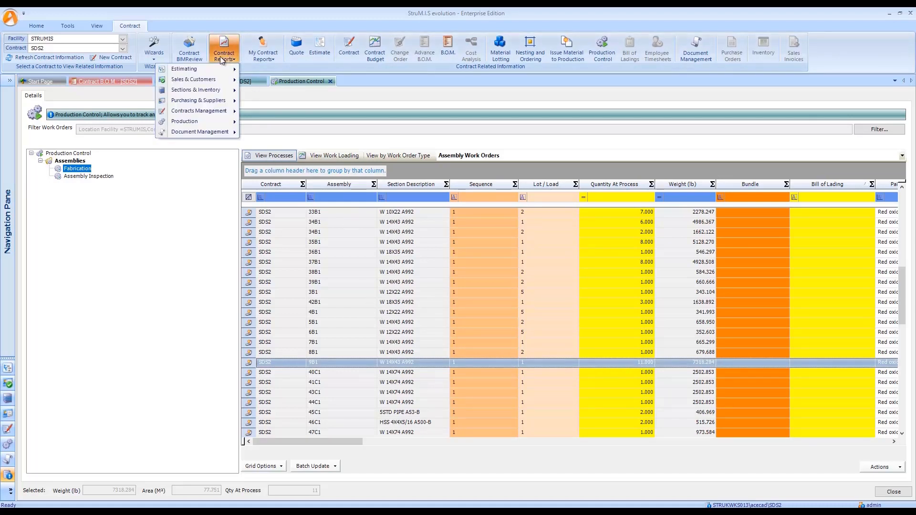
click(202, 122)
click(201, 122)
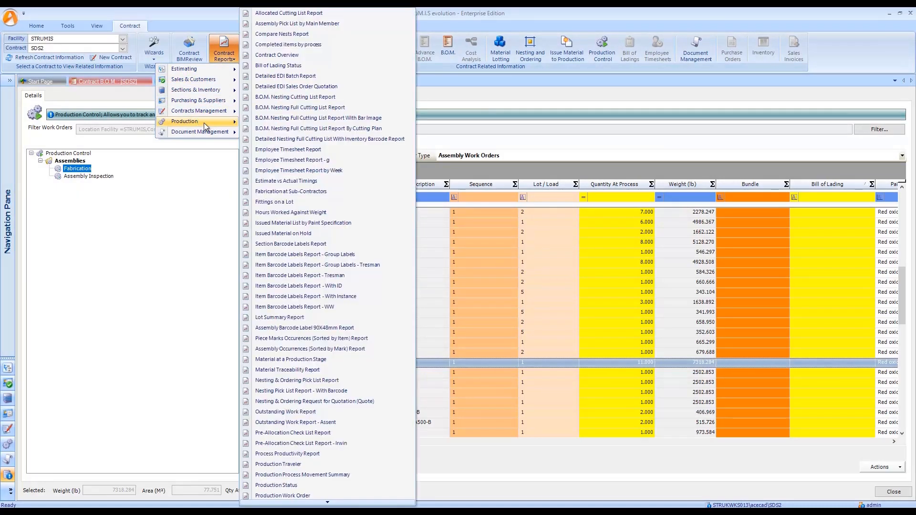
click(333, 254)
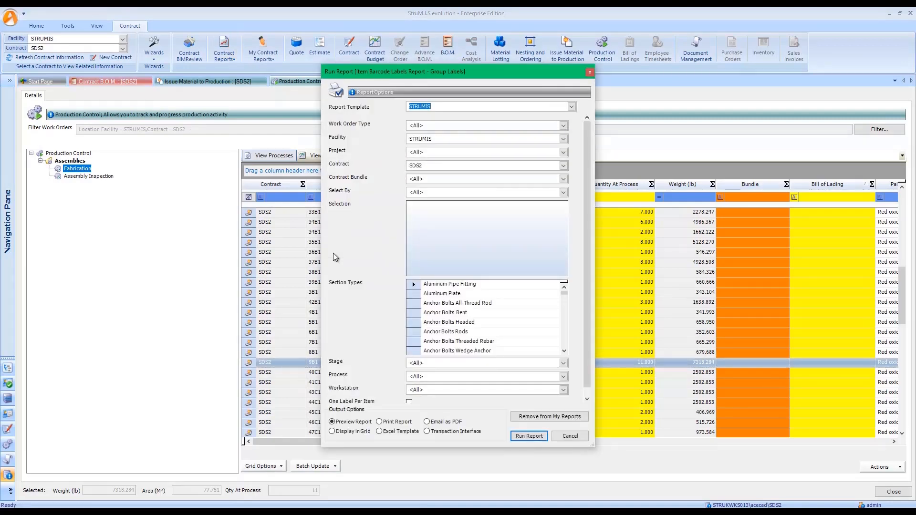
drag(482, 72, 397, 80)
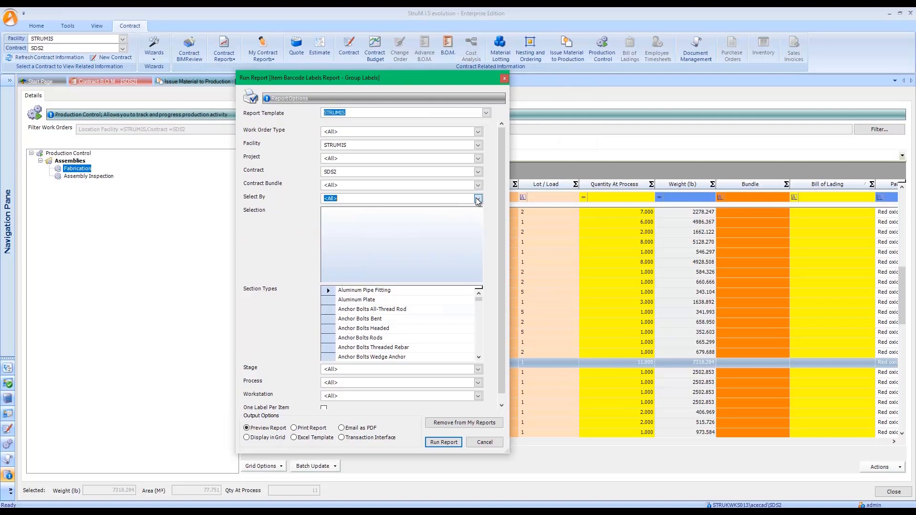
Preview the barcode labels report selected by Lot for lot 1, with the process set to Fabrication
click(460, 198)
click(348, 216)
click(327, 210)
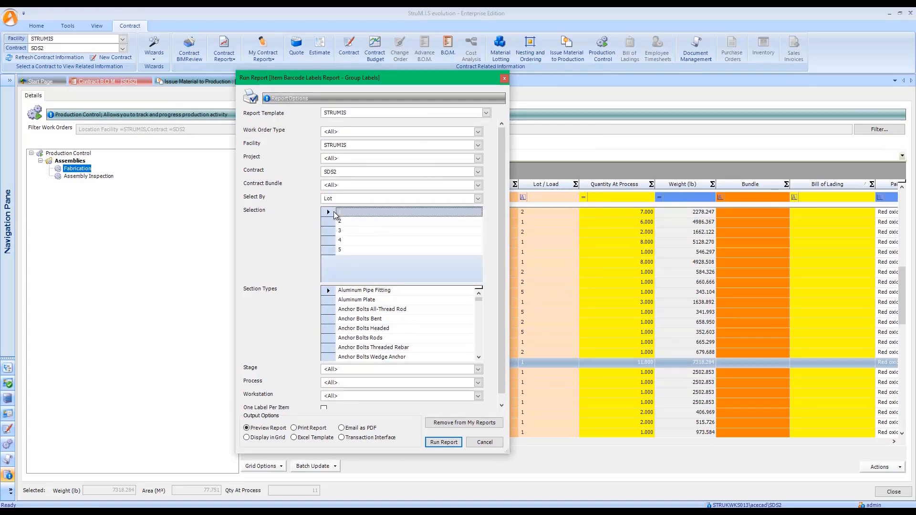
scroll(503, 354, down, 1)
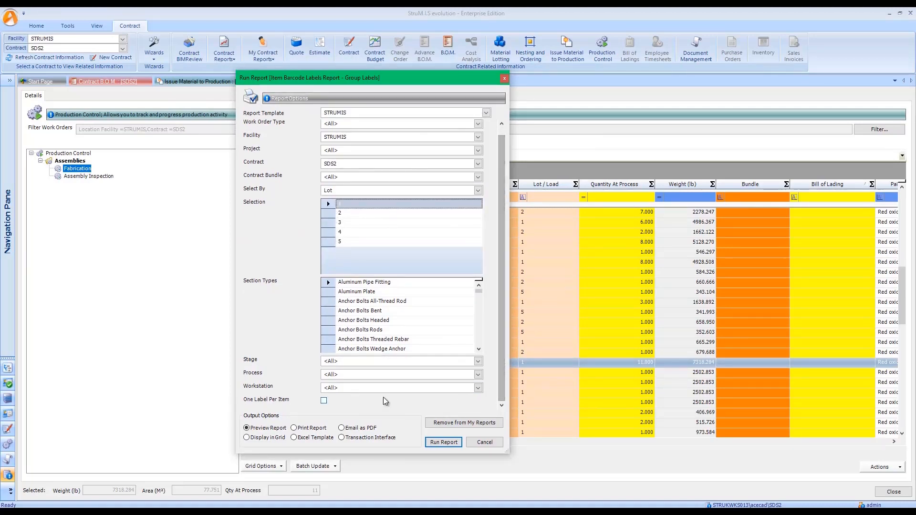
click(363, 375)
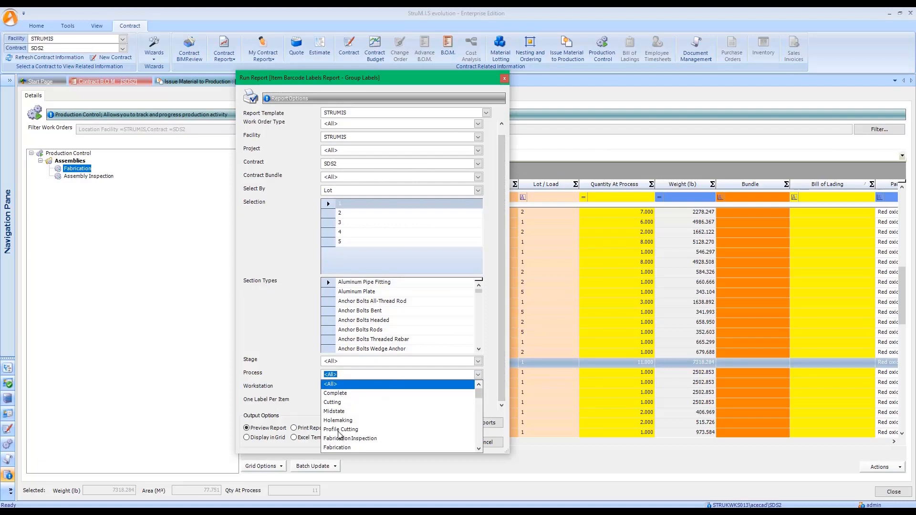
click(336, 448)
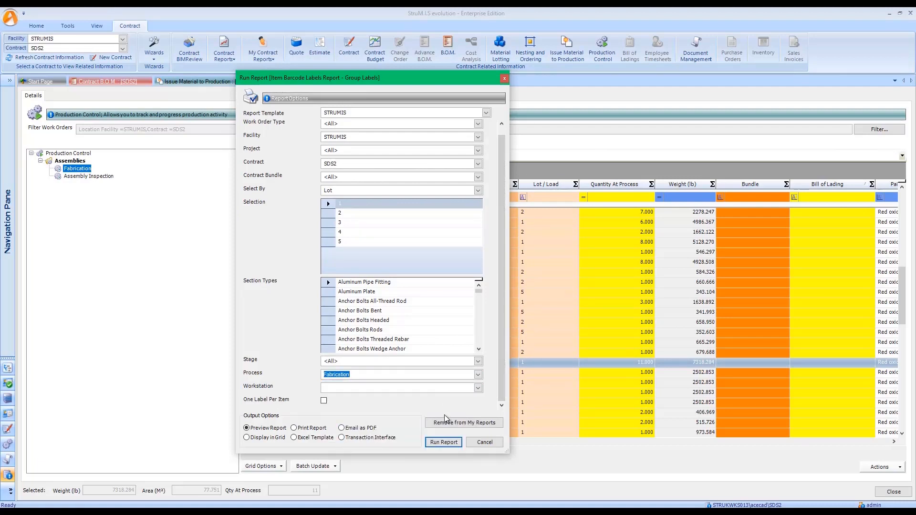
click(443, 442)
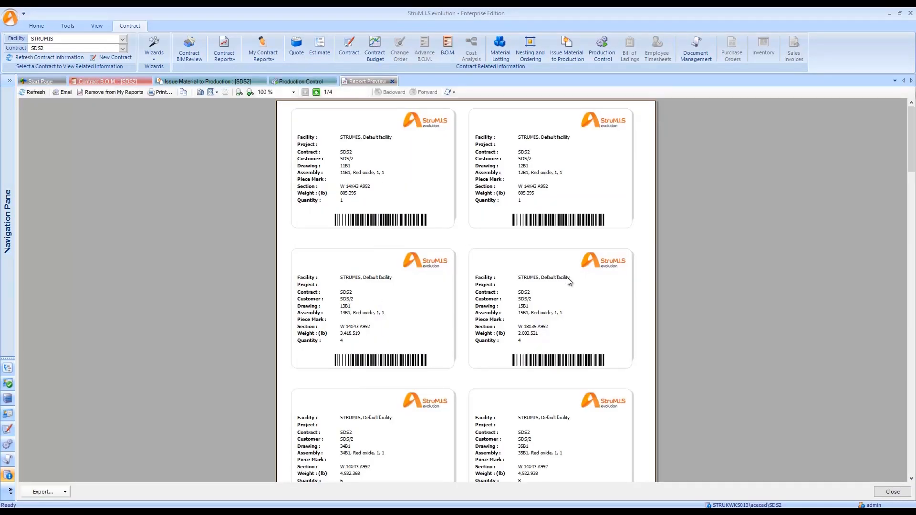
Look through the barcode labels in the report preview as far as the label of assembly 9B1
scroll(569, 284, down, 10)
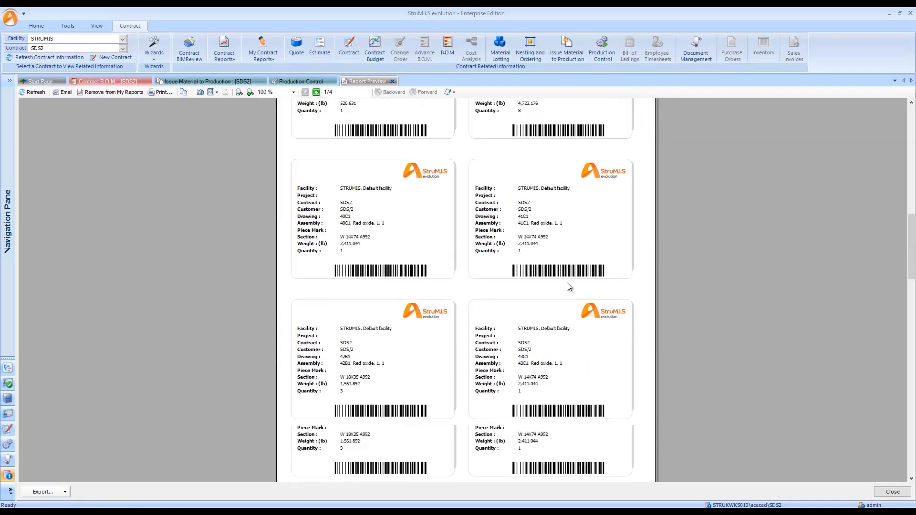
scroll(568, 287, down, 10)
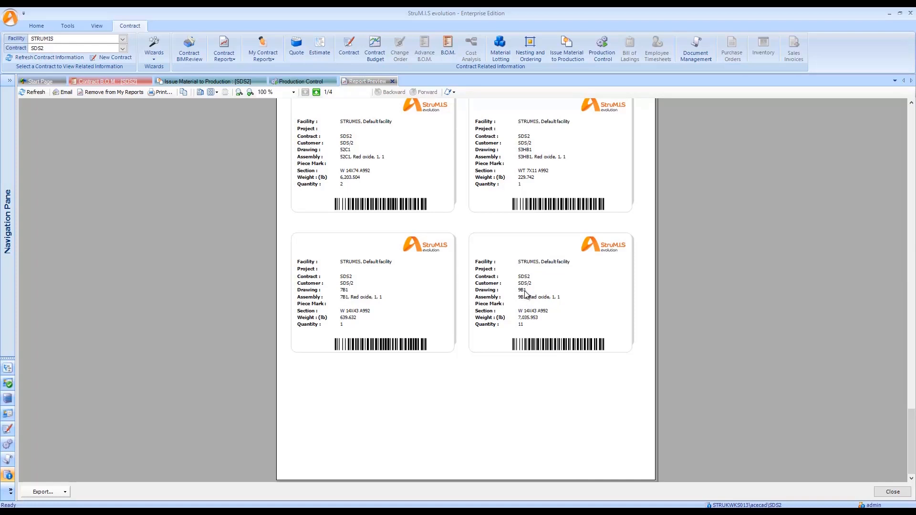
scroll(612, 364, up, 1)
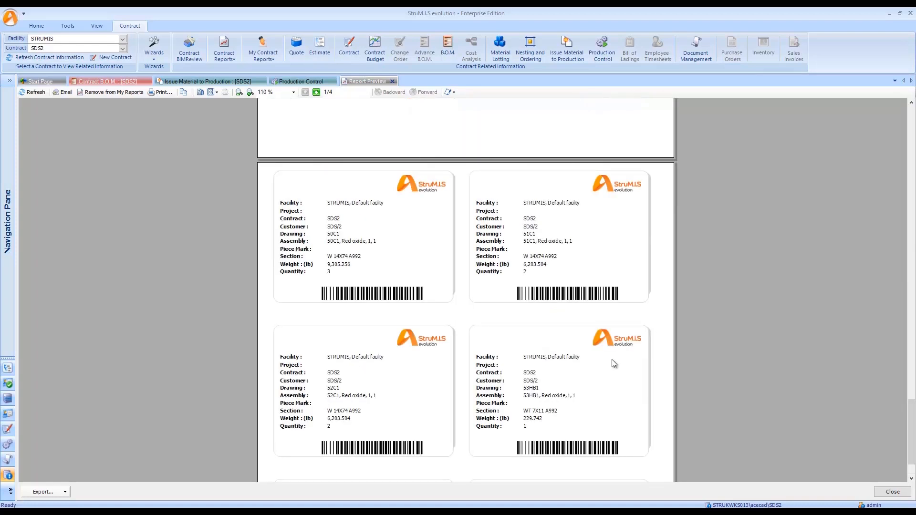
scroll(614, 364, down, 2)
scroll(613, 364, down, 1)
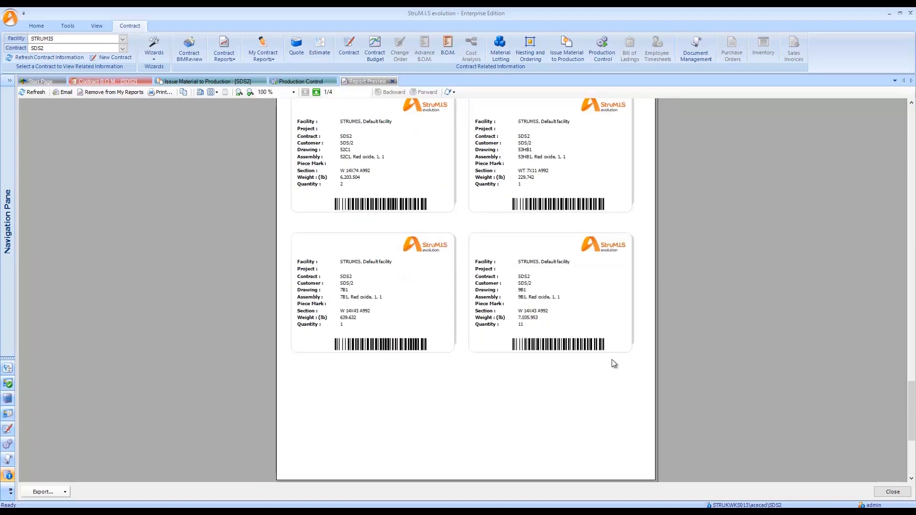
drag(913, 408, 914, 436)
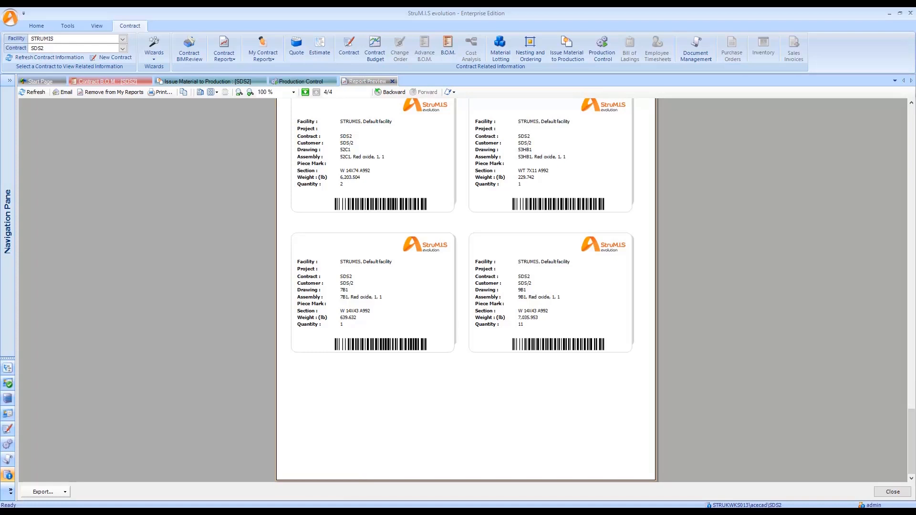
Switch to STRUMIS Mobility in the mirrored phone view, place it clear of the 9B1 label, and open the scanner
click(372, 476)
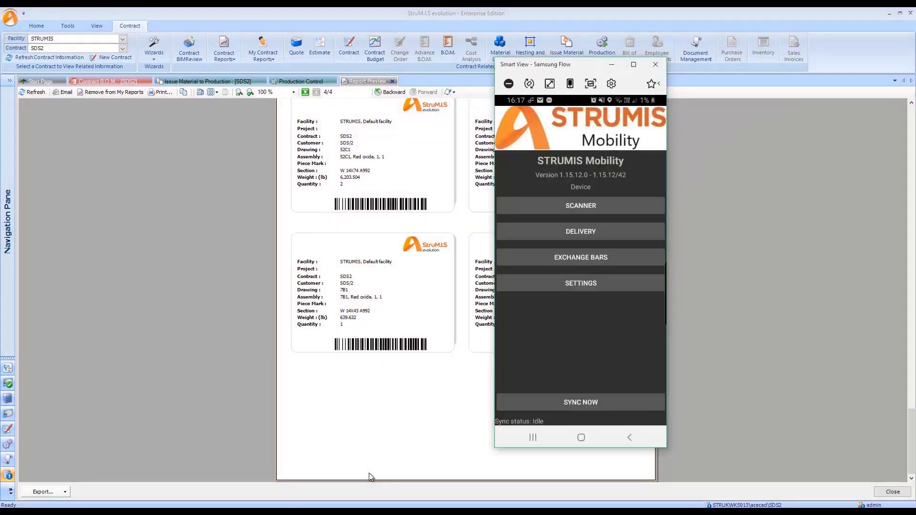
drag(589, 67, 375, 81)
click(357, 221)
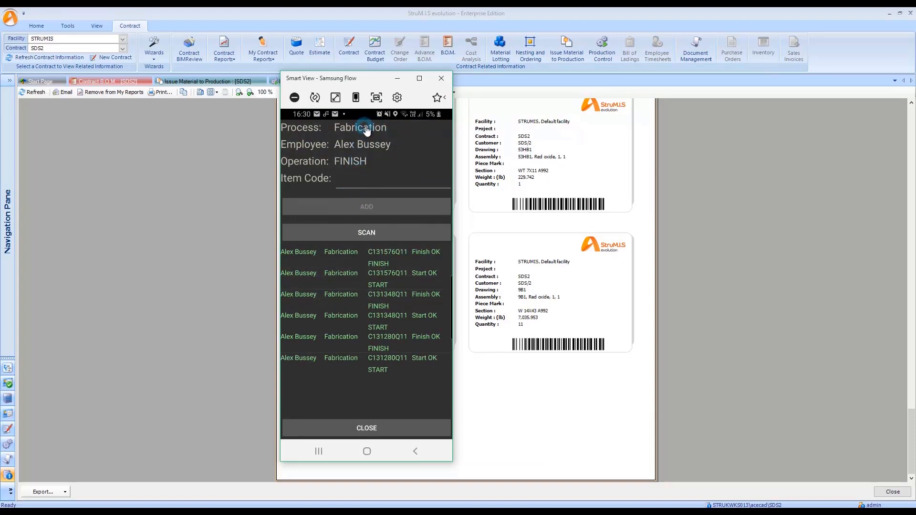
Set the operation to START, scan the 9B1 label with quantity 11, and add the Fabrication entry
click(351, 164)
click(297, 143)
click(363, 237)
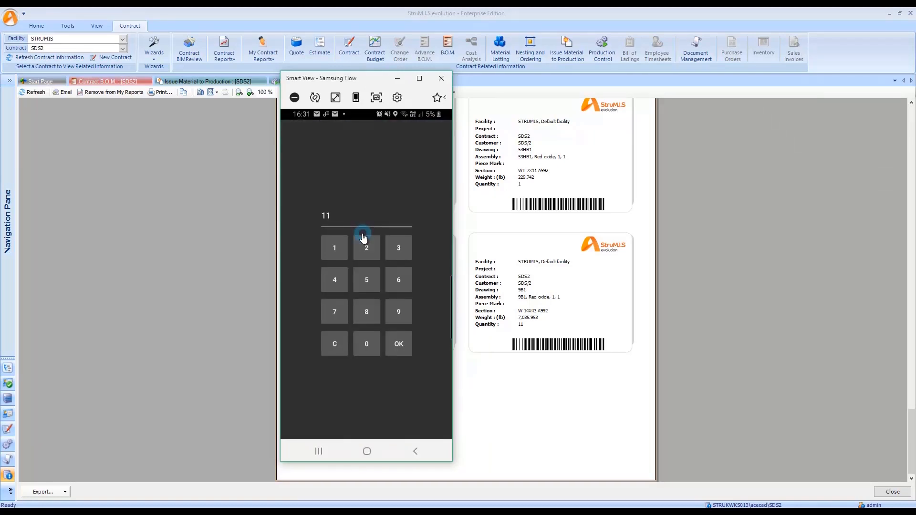
click(407, 345)
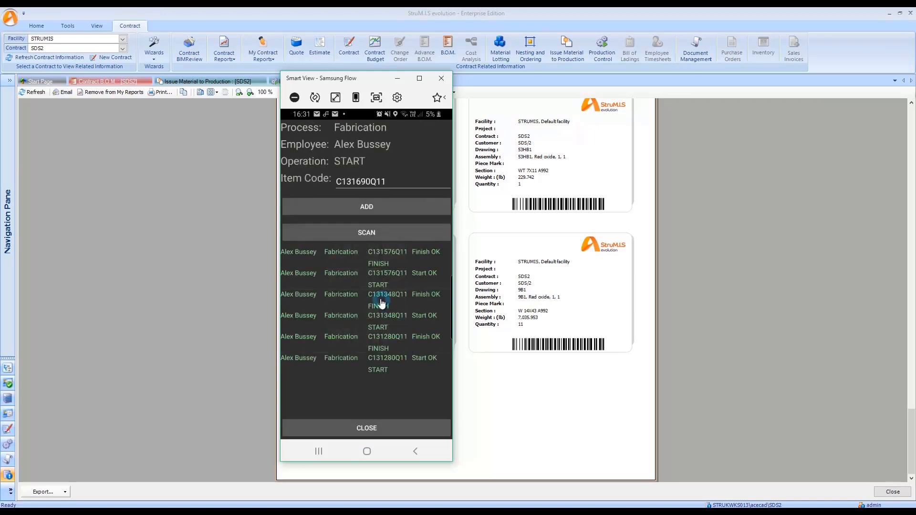
click(362, 209)
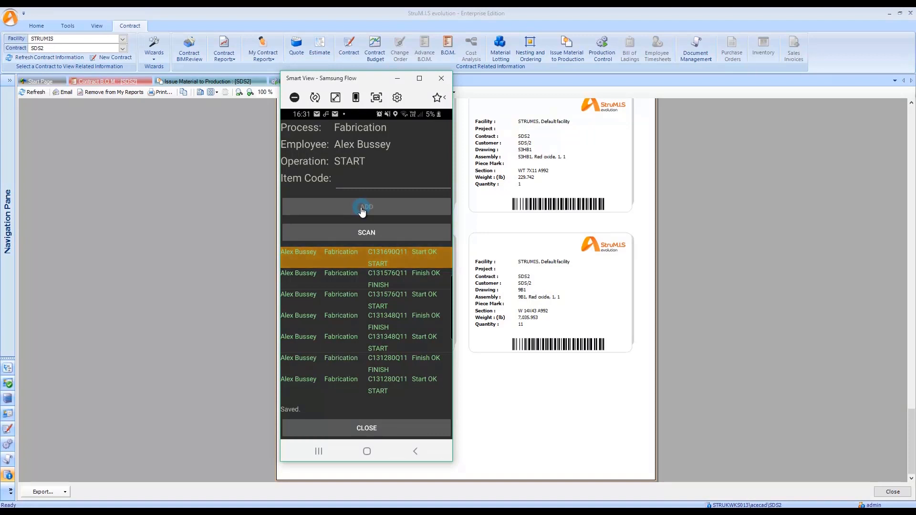
Add a FINISH entry for Fabrication by scanning the 9B1 label with quantity 11, and put the scanner away
click(351, 163)
click(292, 188)
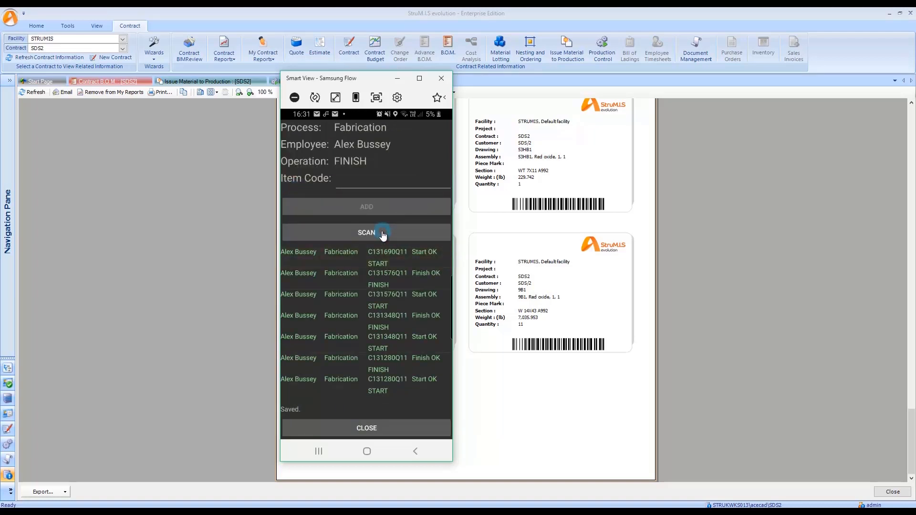
click(383, 234)
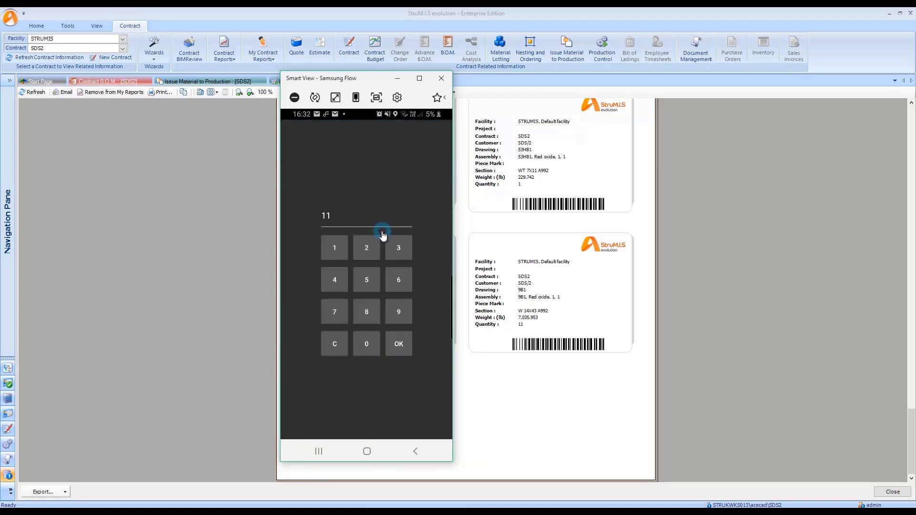
click(399, 347)
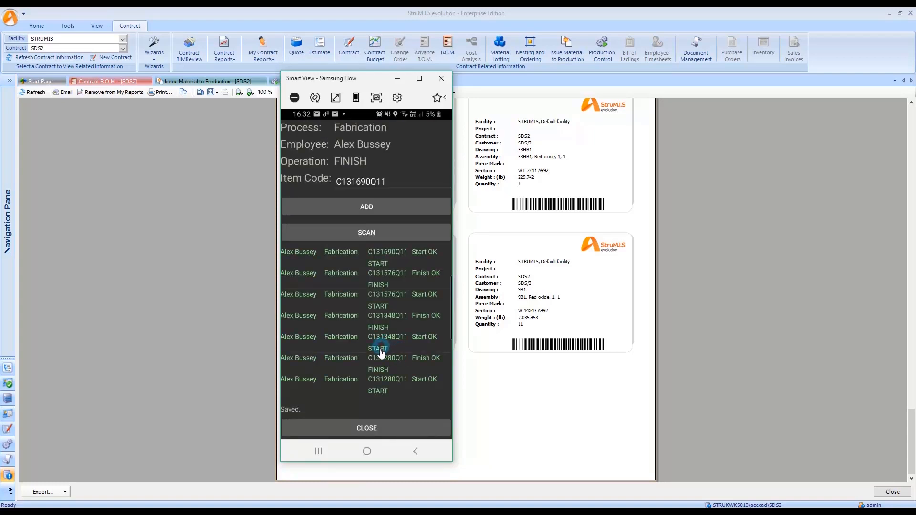
click(393, 213)
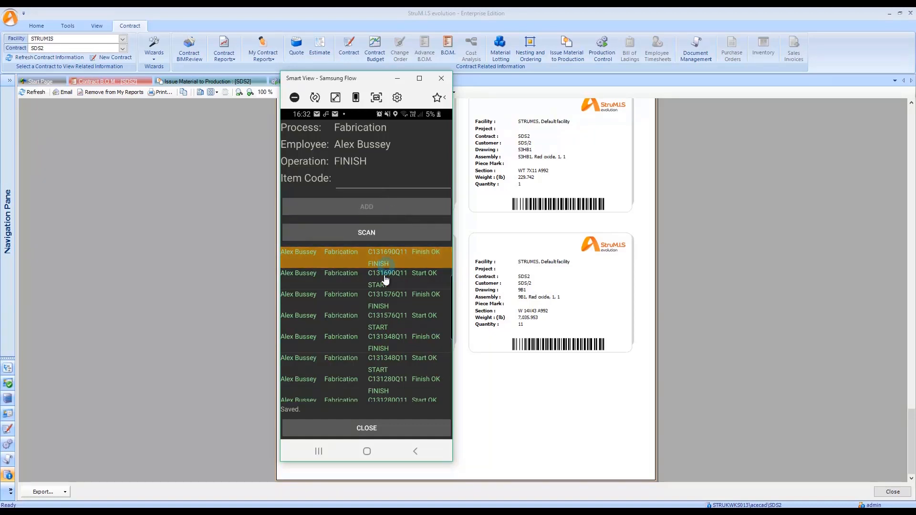
click(376, 429)
click(396, 78)
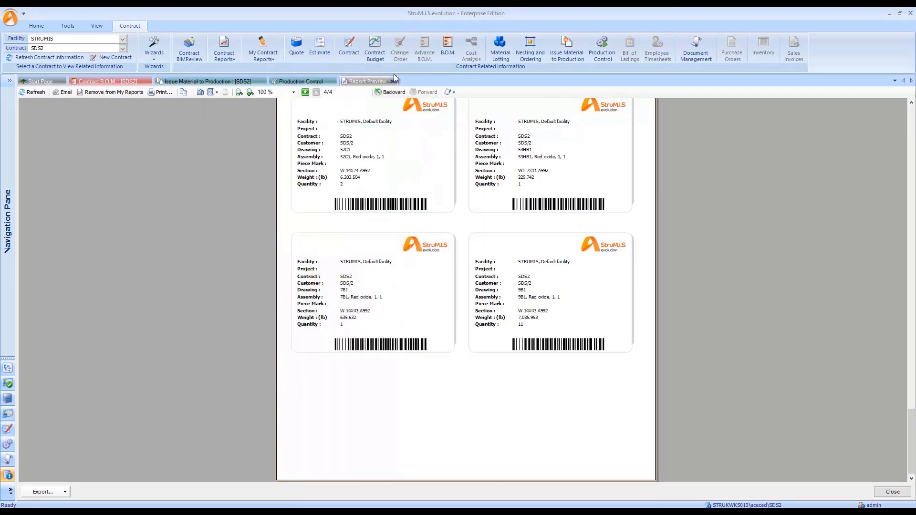
Close the label report preview and reapply the Production Control work order filter for contract SDS2
click(391, 82)
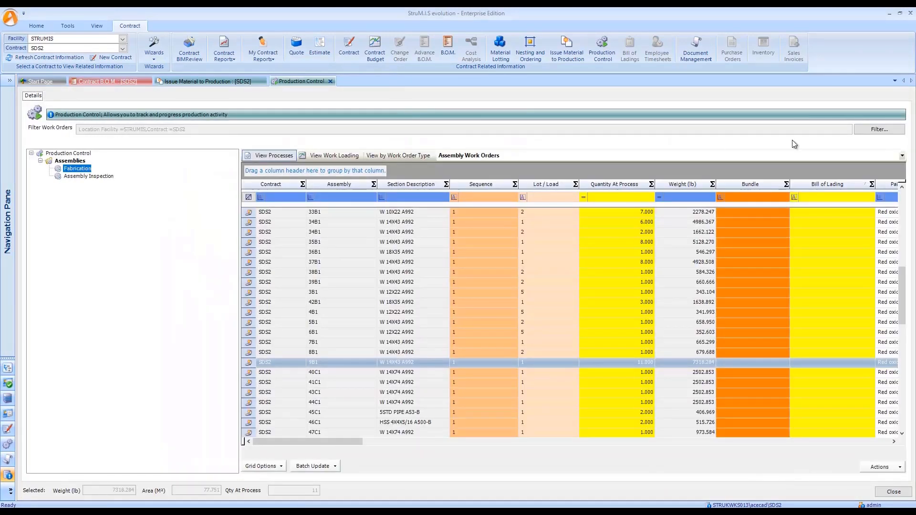
click(879, 130)
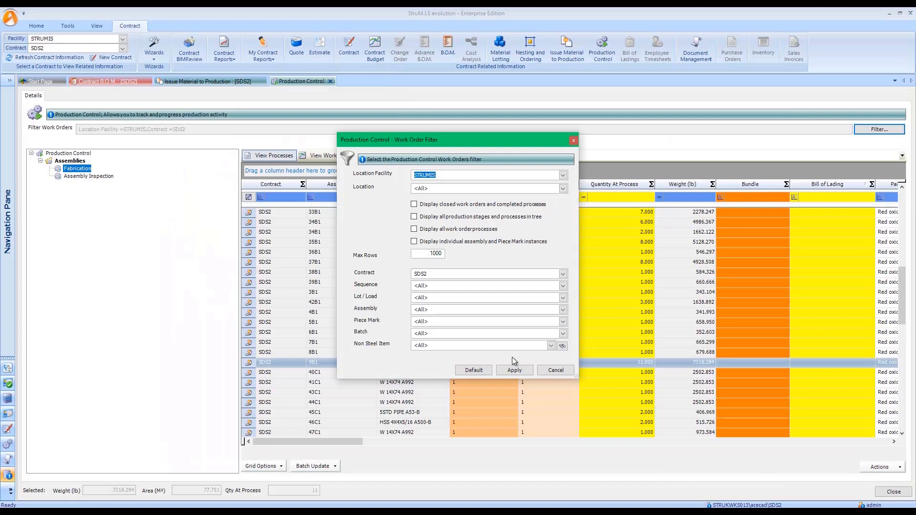
click(514, 371)
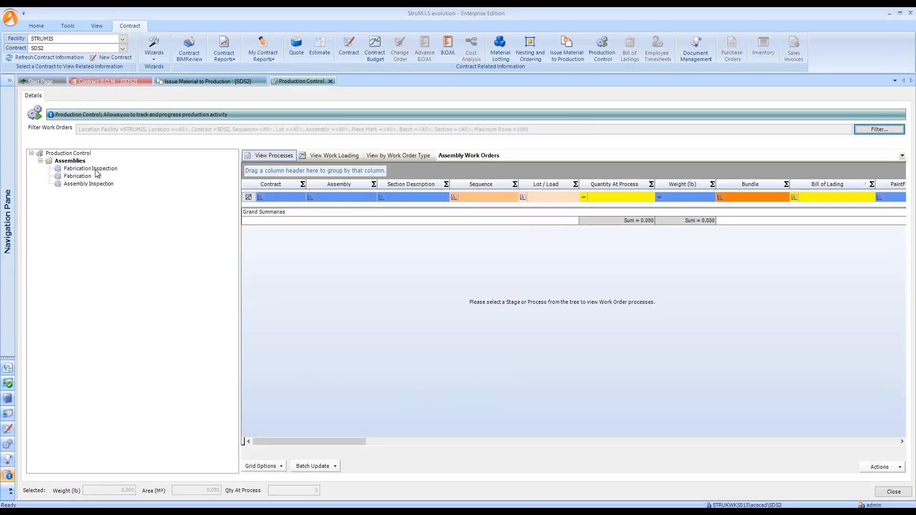
Review the model in BIMReview with the Contract Assemblies by Production Process status view, and close the viewer
click(190, 53)
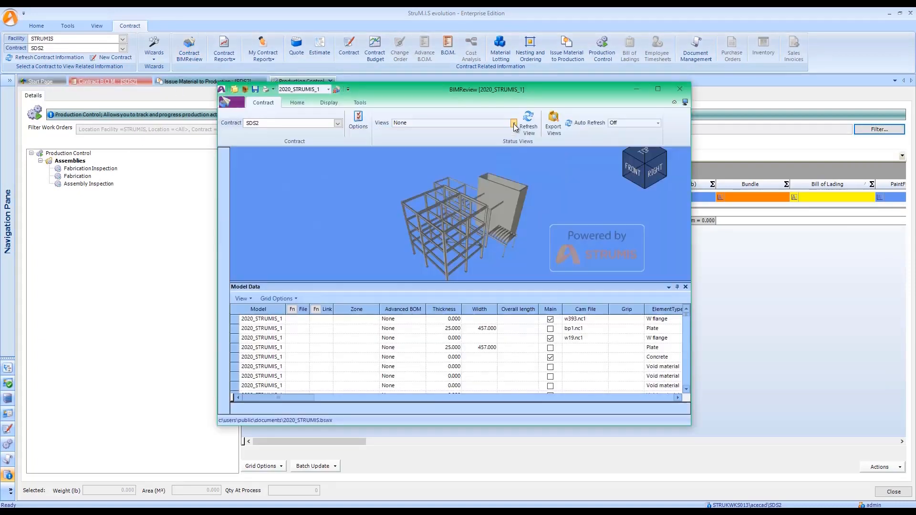
click(513, 123)
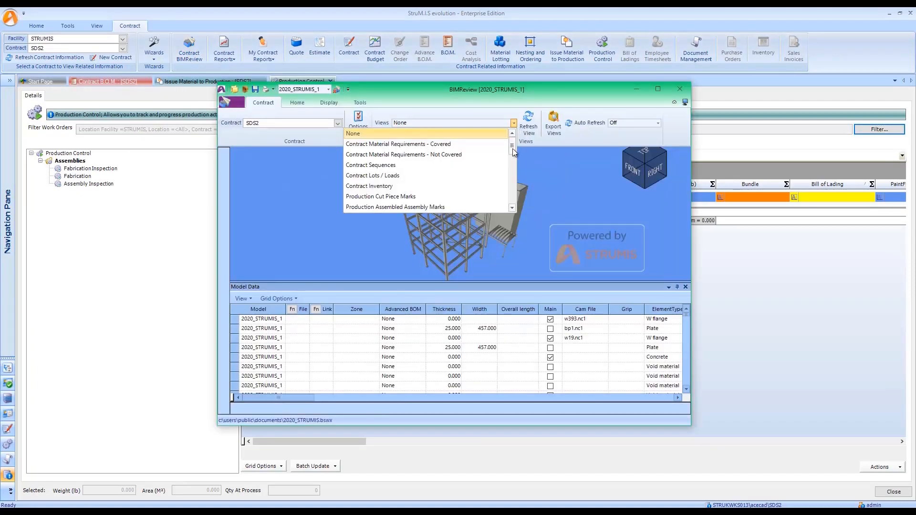
drag(513, 150, 513, 169)
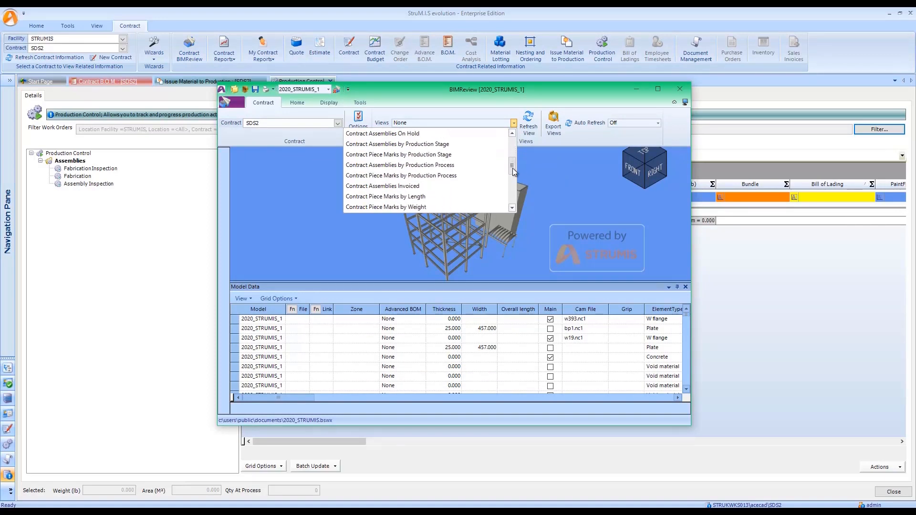
click(428, 167)
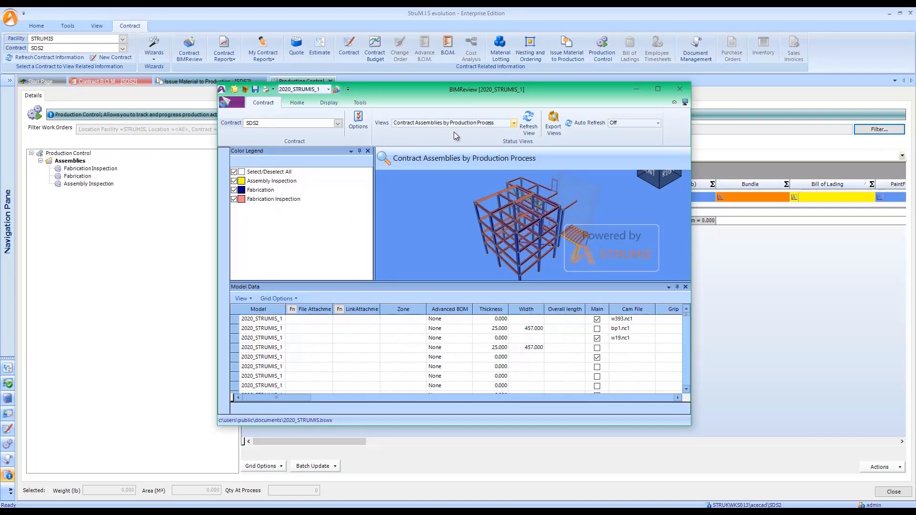
drag(477, 210, 498, 208)
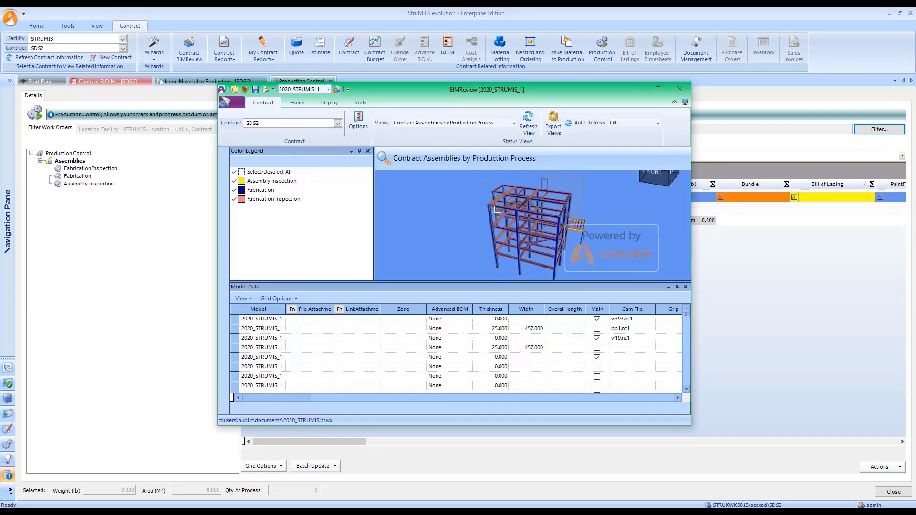
click(677, 91)
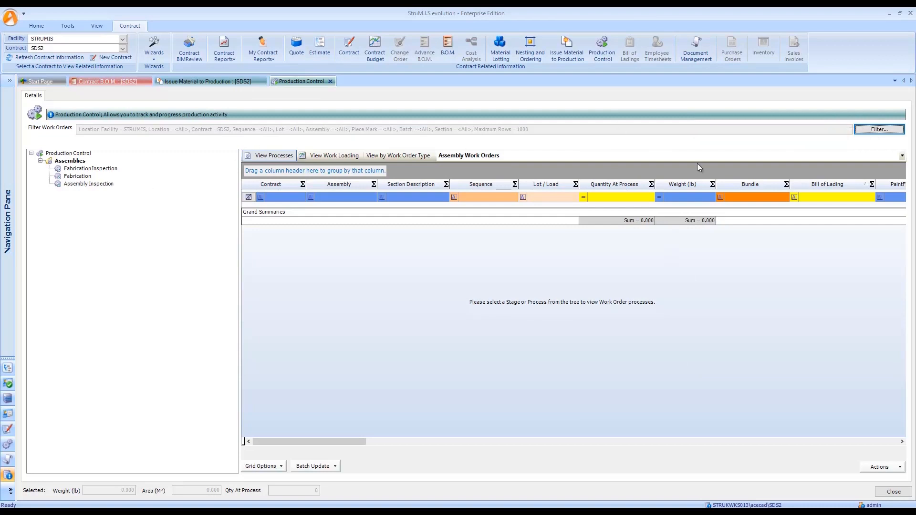
Move the 11 pieces of assembly 9B1 forward from Fabrication Inspection to Painting Inspection
click(86, 169)
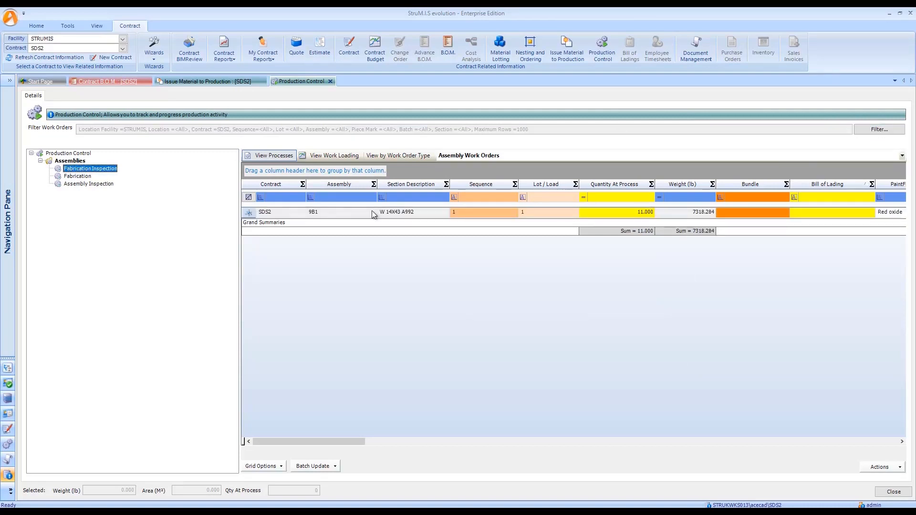
click(391, 213)
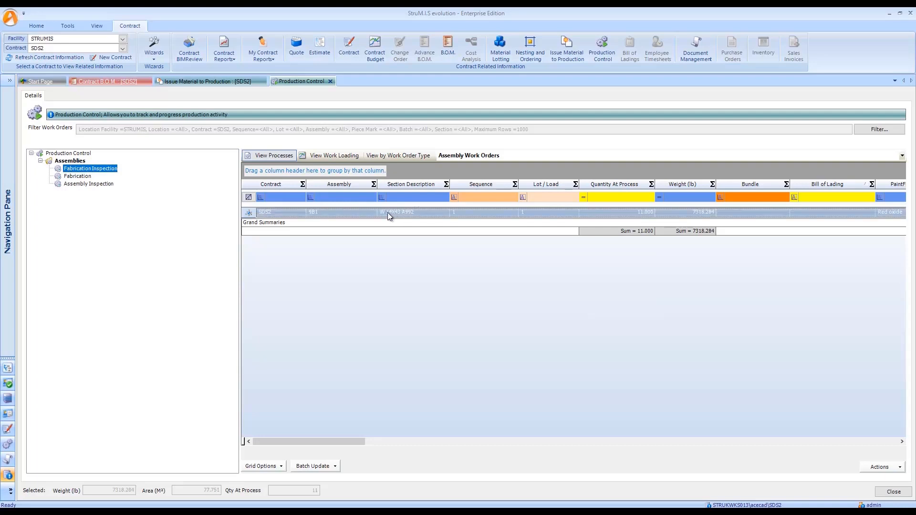
right_click(387, 213)
click(333, 217)
click(181, 188)
click(688, 311)
click(688, 312)
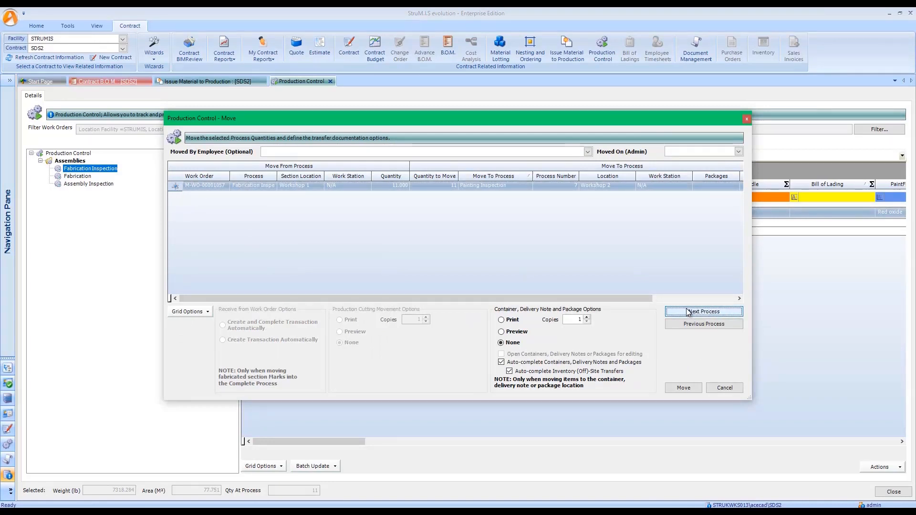
click(688, 312)
click(694, 326)
click(691, 391)
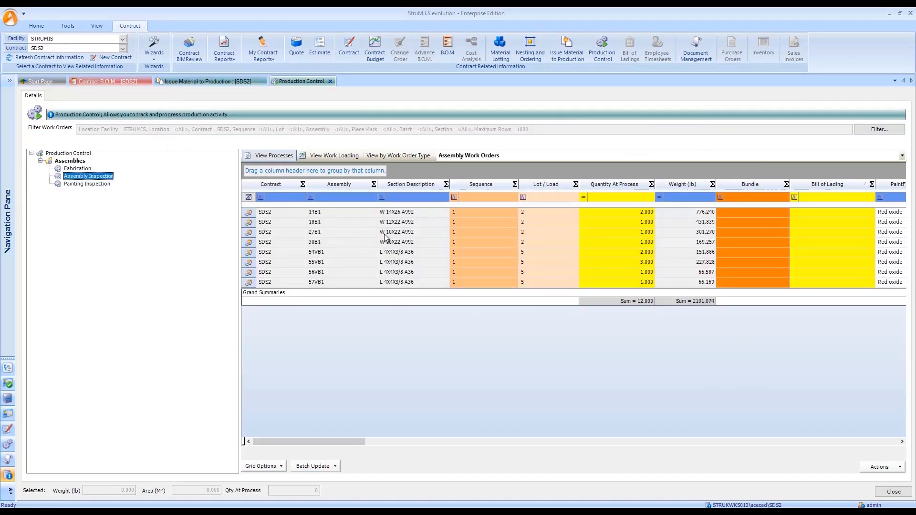
Select all the assembly work orders at Assembly Inspection
click(383, 234)
key(ctrl+a)
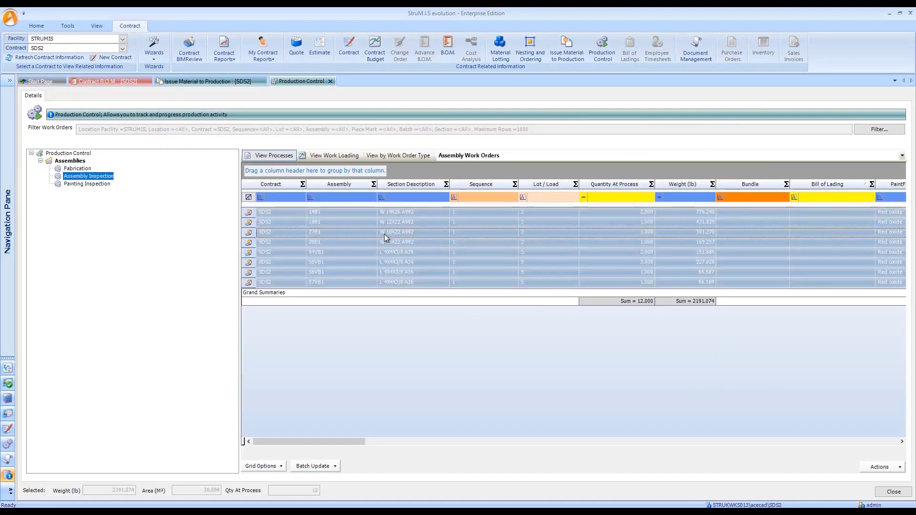
right_click(383, 233)
click(322, 252)
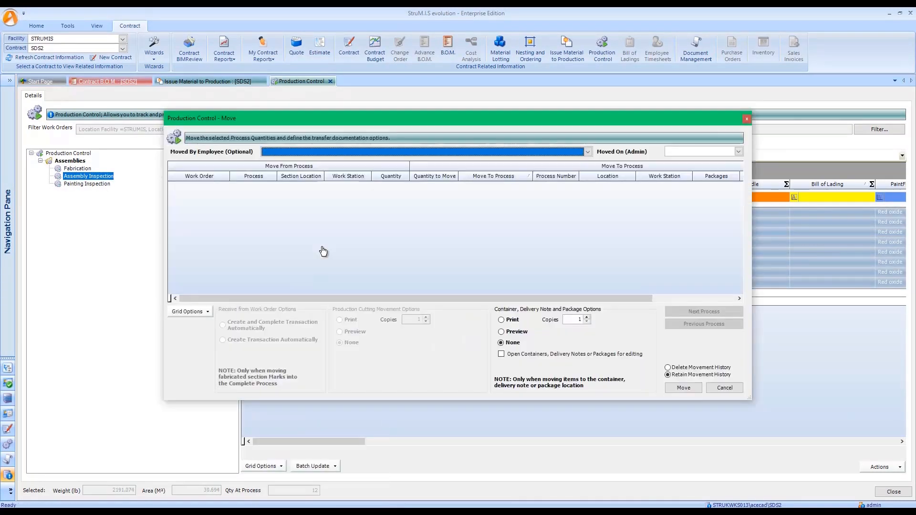
click(717, 387)
Move the full quantities of the selected Assembly Inspection work orders forward to Painting Inspection
right_click(351, 217)
click(307, 223)
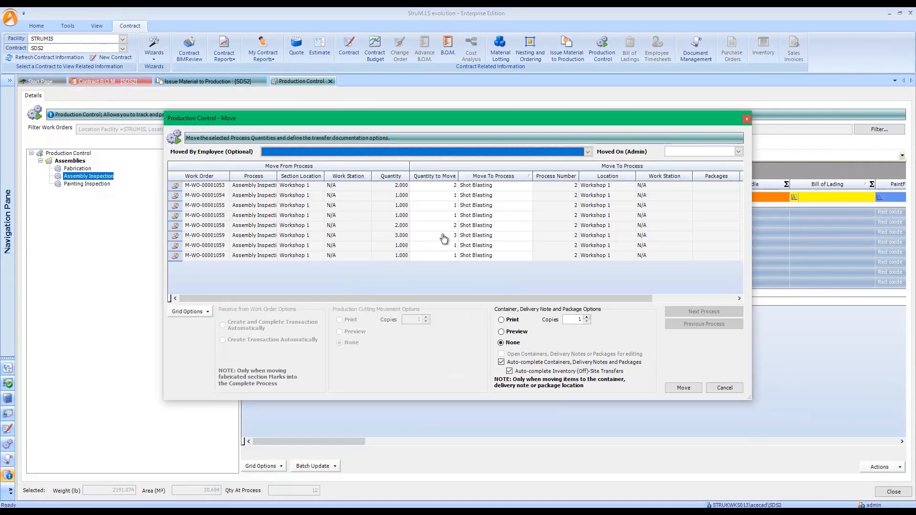
click(714, 311)
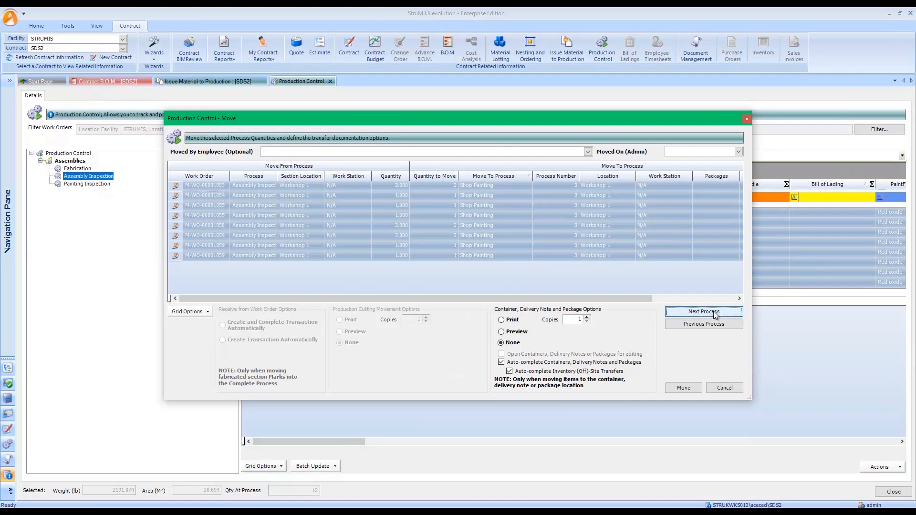
click(714, 311)
click(683, 388)
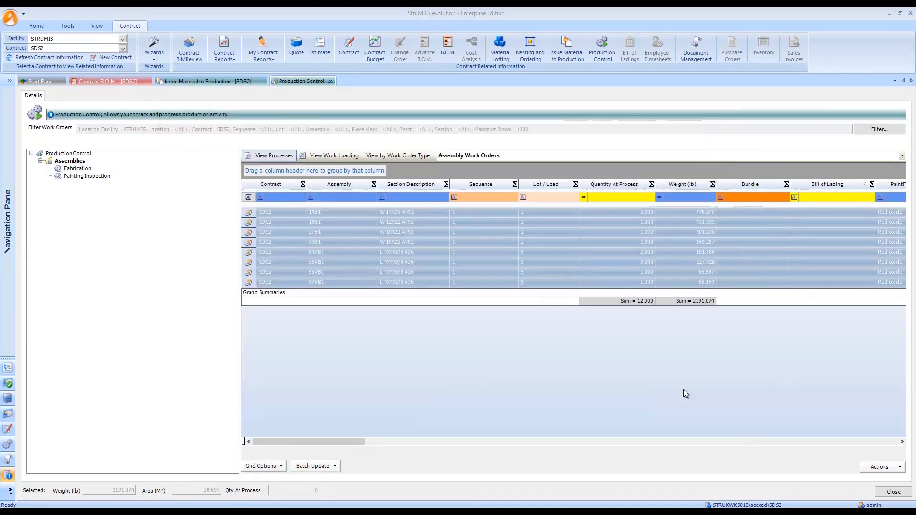
Move the full quantities of all Fabrication work orders forward to Painting Inspection
click(77, 168)
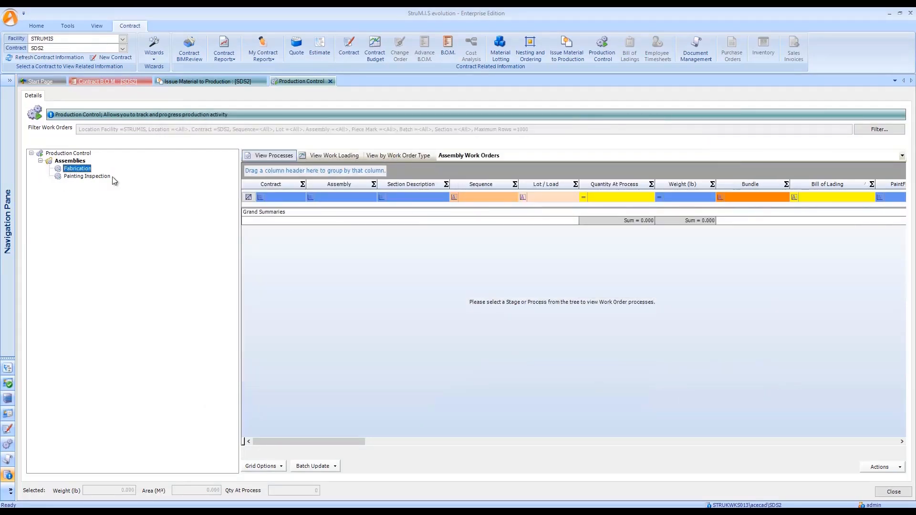
click(337, 252)
key(ctrl+a)
right_click(337, 251)
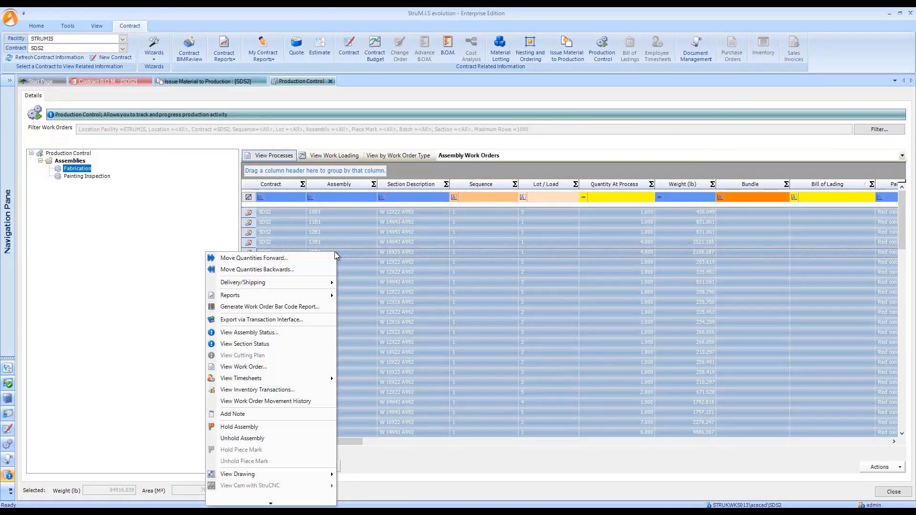
click(282, 259)
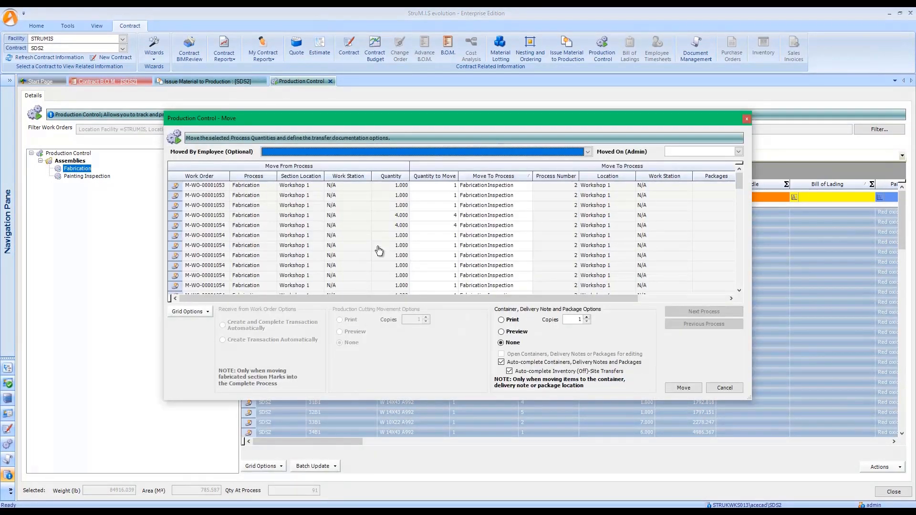
click(175, 239)
key(ctrl+a)
click(720, 313)
click(721, 315)
click(721, 315)
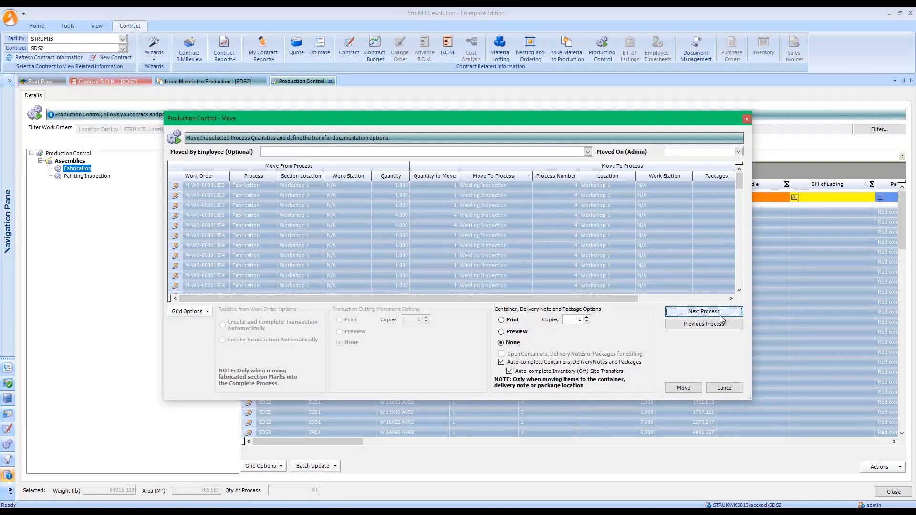
click(721, 313)
click(721, 316)
click(720, 315)
click(720, 324)
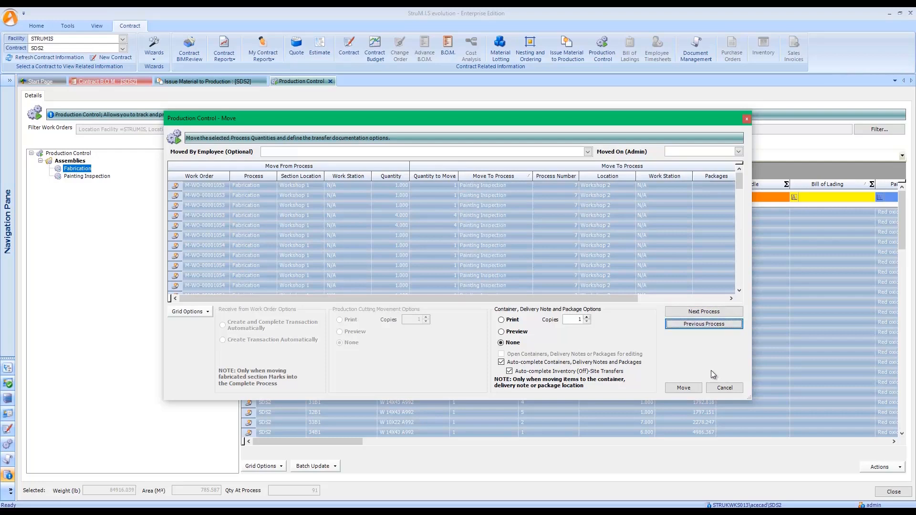
click(685, 388)
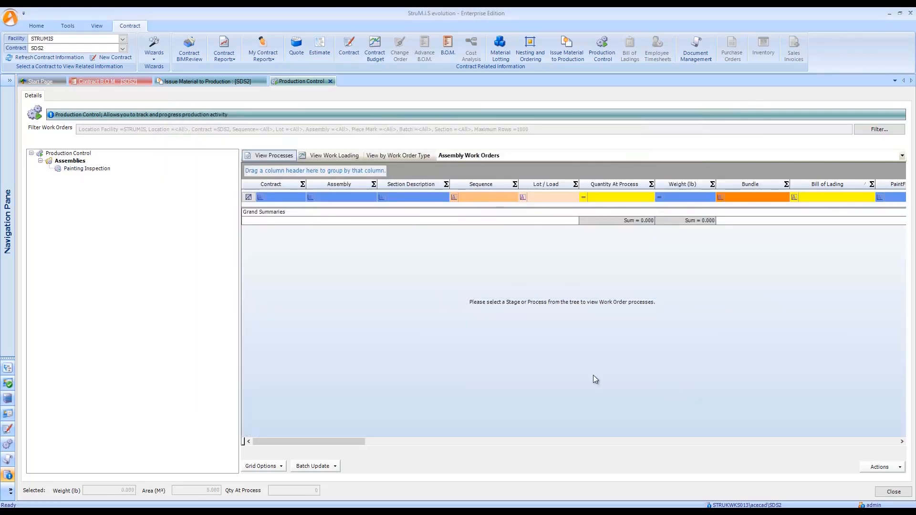
Filter the Painting Inspection work orders to Sequence 1 and Lot / Load 1, and look through the filtered list
click(98, 169)
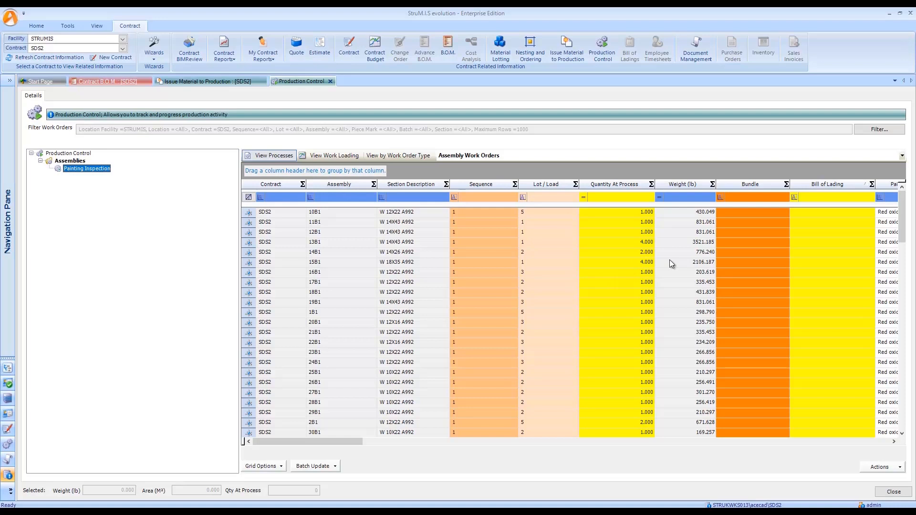
click(477, 198)
click(549, 198)
text(1)
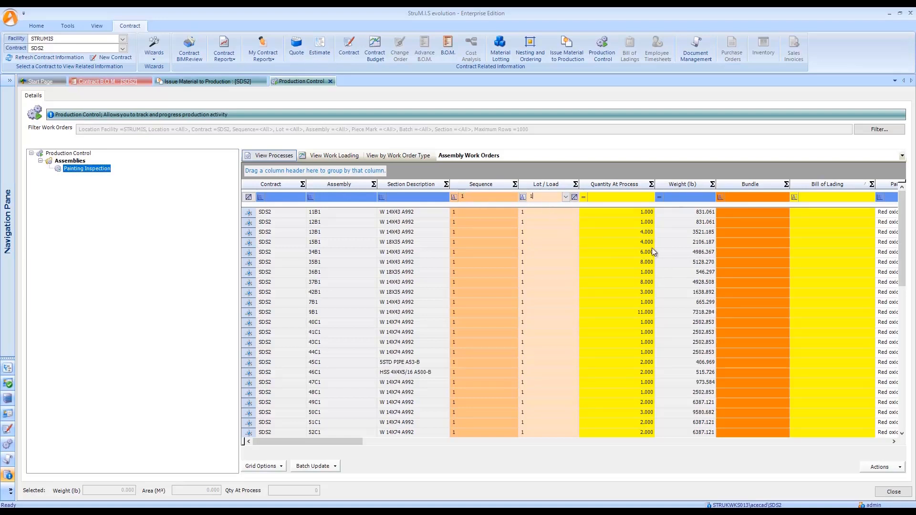
click(693, 283)
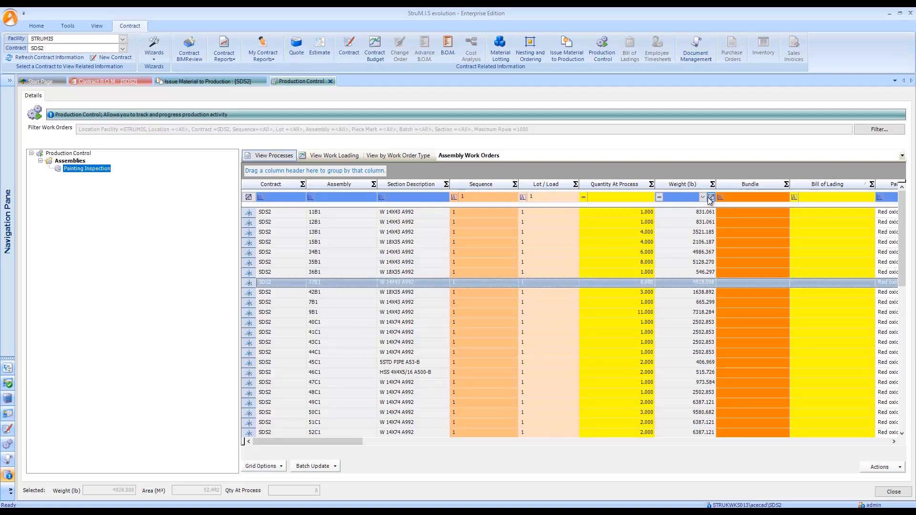
scroll(692, 332, down, 5)
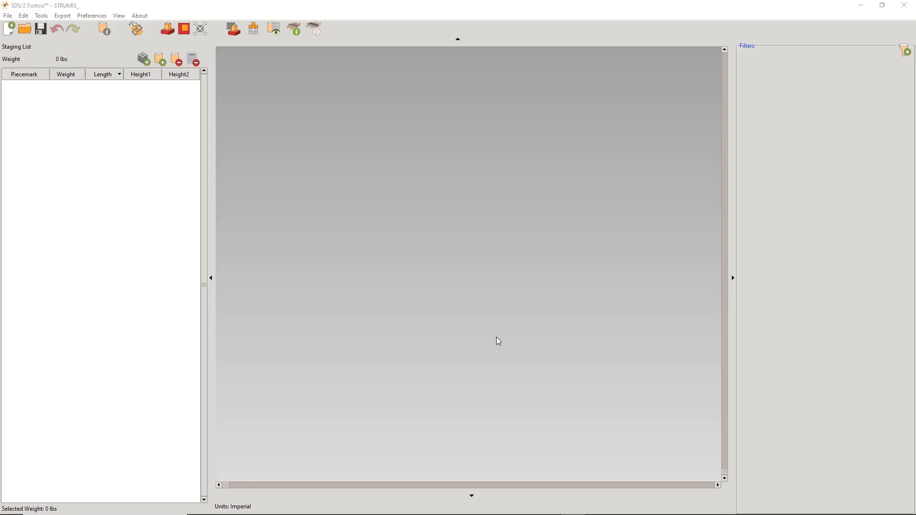
Switch to SDS/2 Fortosi and load the steel frame model into the STRUMIS_ project
right_click(409, 259)
click(427, 268)
double_click(131, 87)
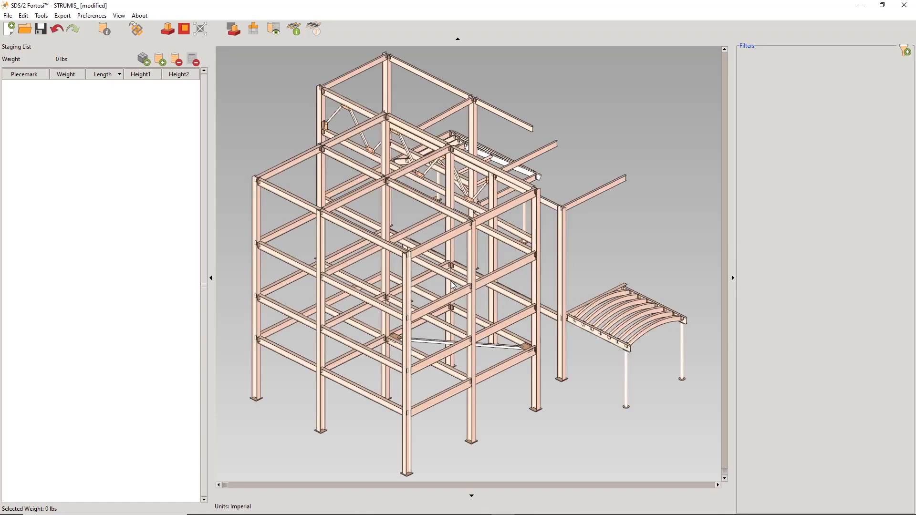
Add a filter on SDS2_Unified:Sequence with the value 1
click(905, 50)
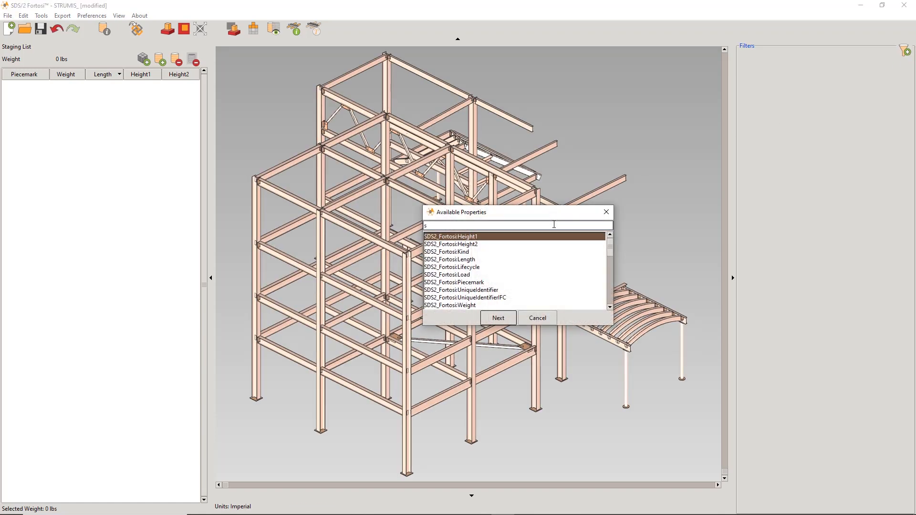
text(seq)
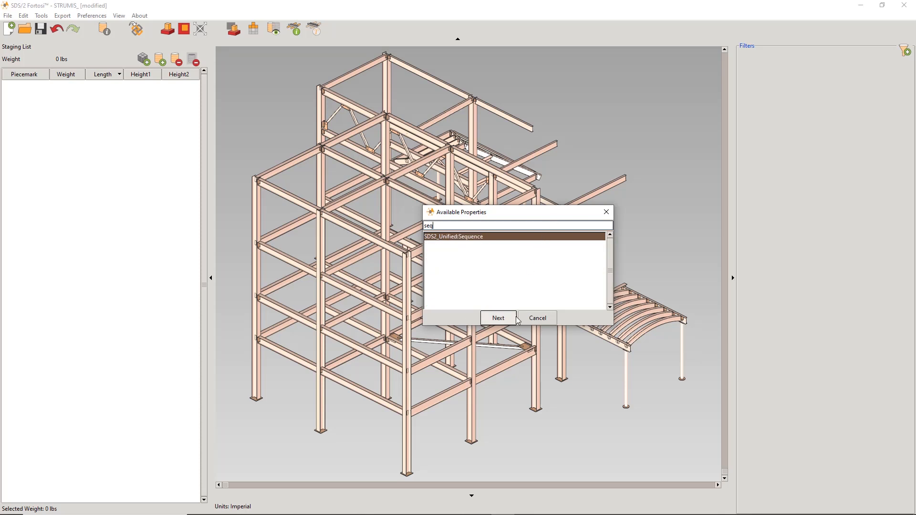
click(498, 318)
click(373, 225)
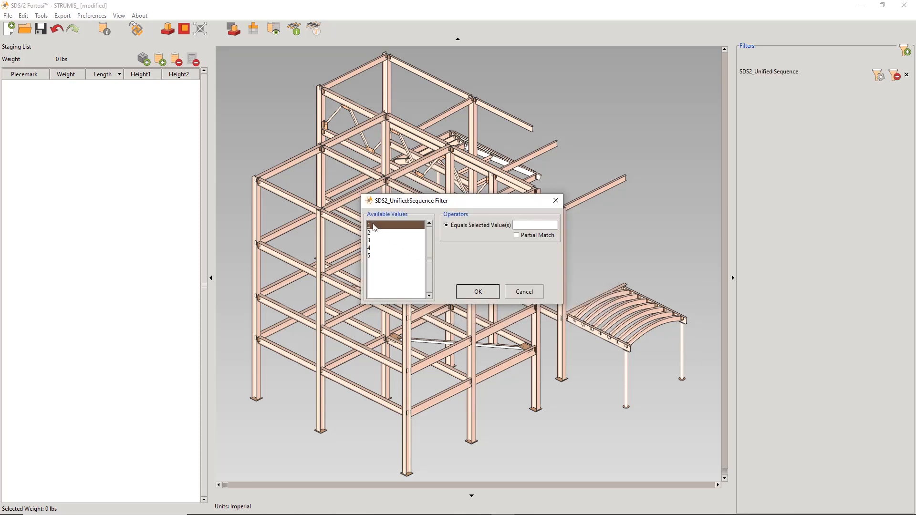
click(472, 296)
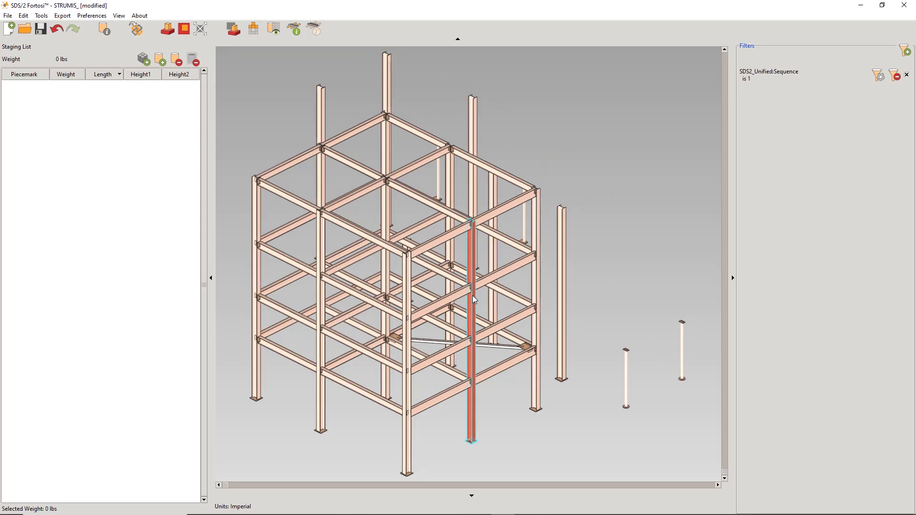
Show the properties of column 51C1 and add an SDS2_Fortosi:Kind filter from them with the value Column
click(473, 300)
double_click(473, 298)
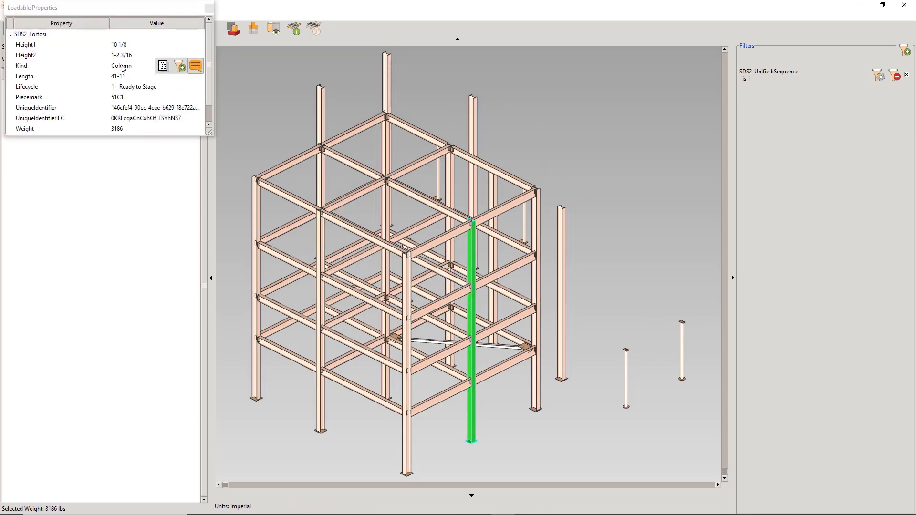
click(180, 66)
click(477, 292)
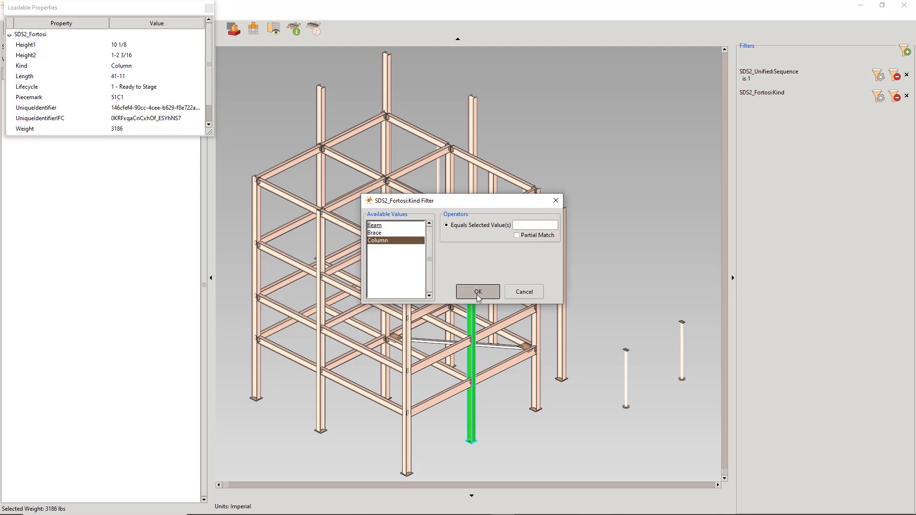
Close the loadable properties and add all the filtered sequence 1 columns to the staging list
click(210, 9)
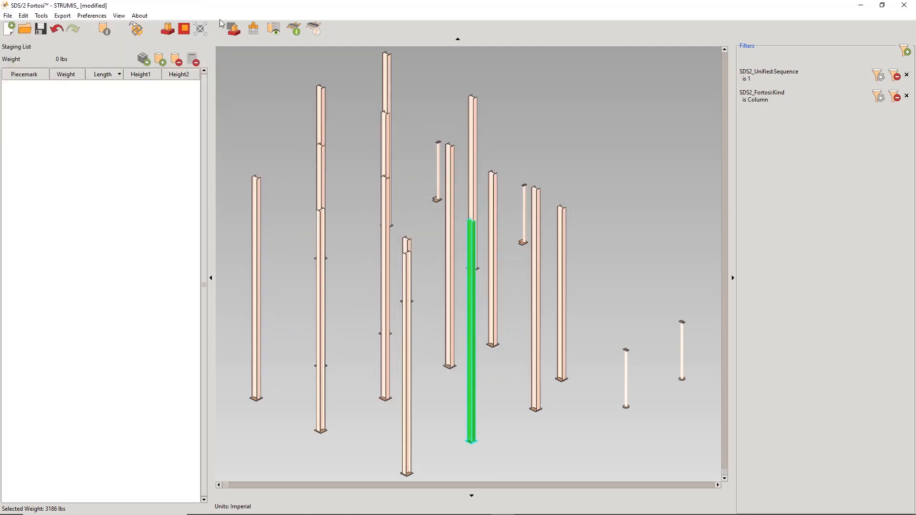
drag(709, 422, 241, 108)
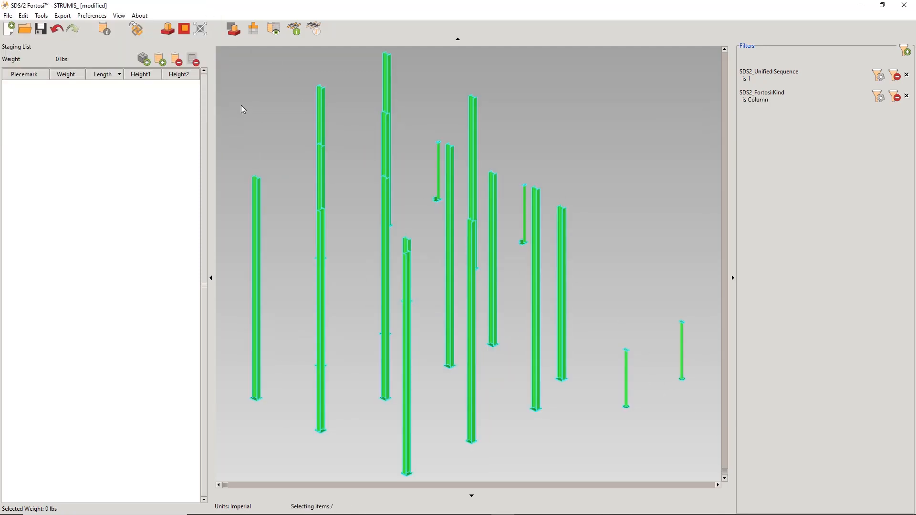
right_click(245, 106)
click(259, 113)
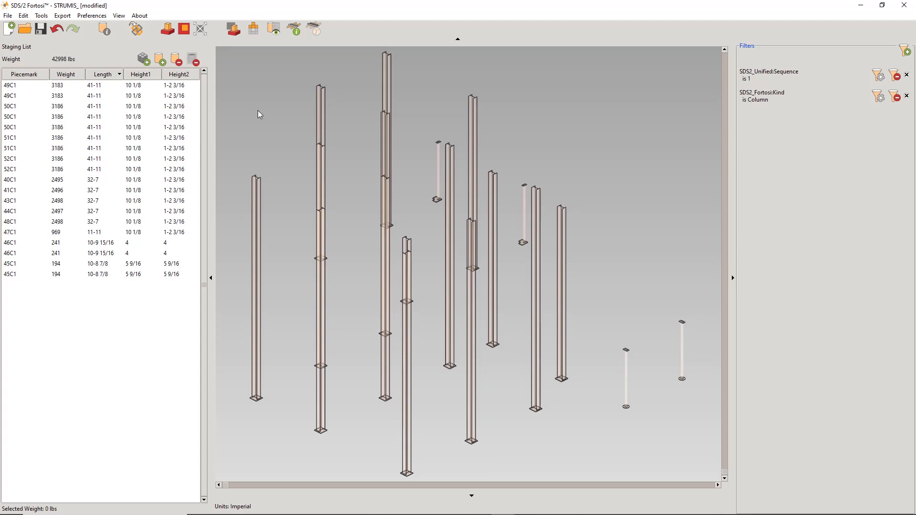
Add two loads named Load 01 and Load 02, both on the Demo 53 trailer
key(Tab)
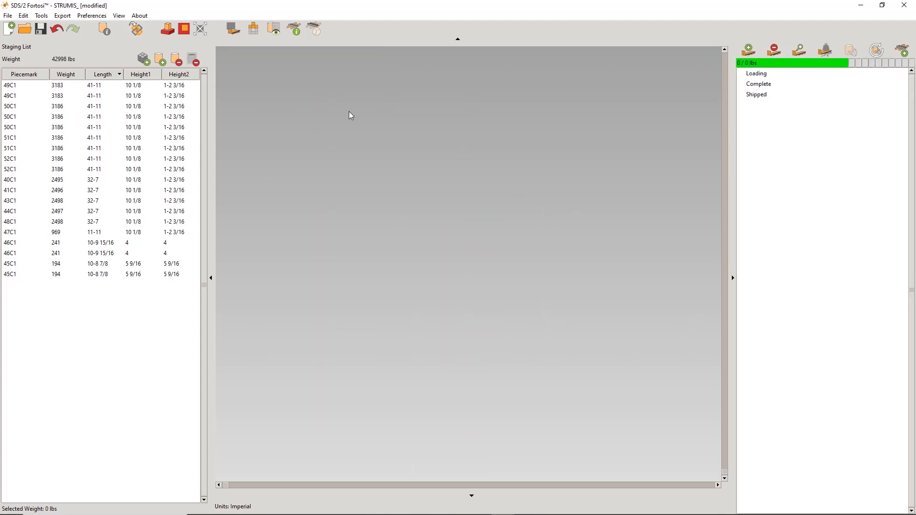
click(748, 50)
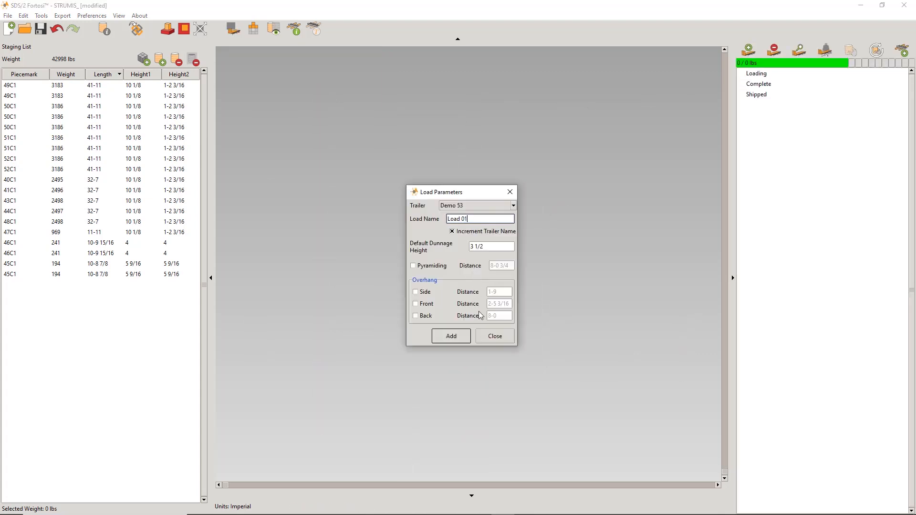
click(457, 340)
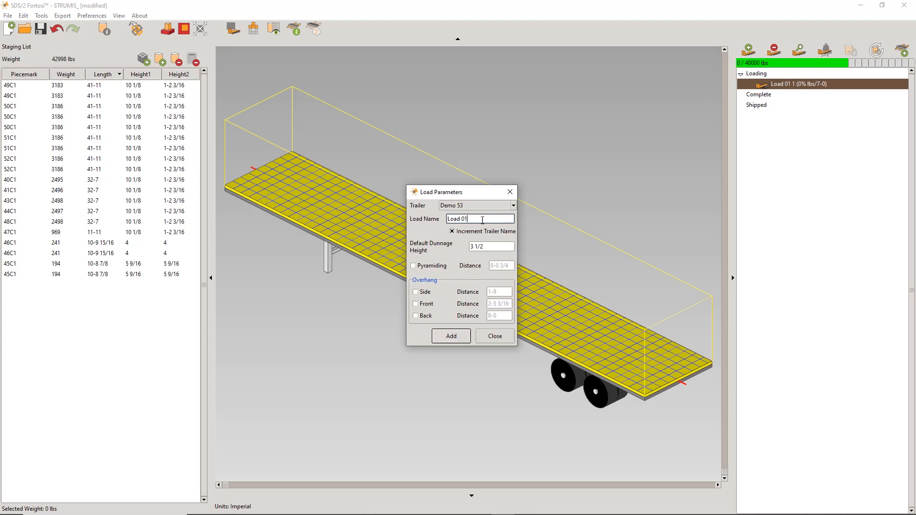
click(459, 337)
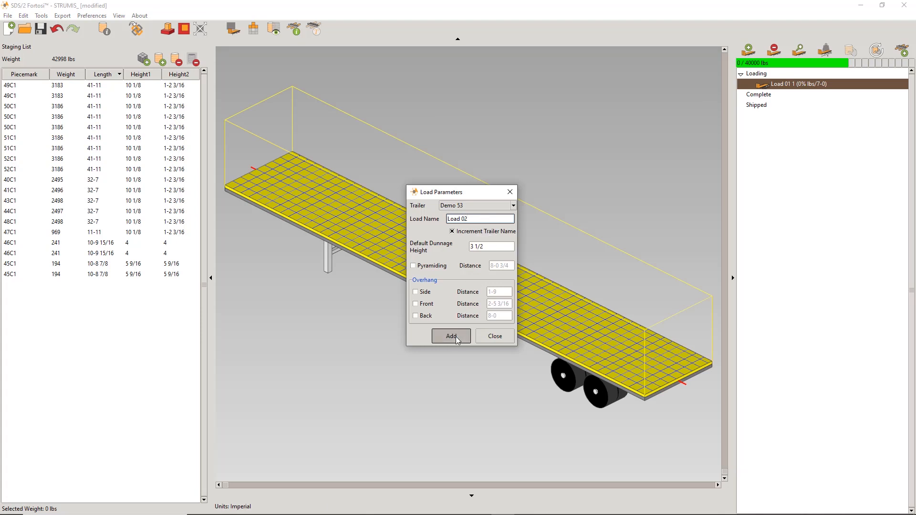
click(499, 338)
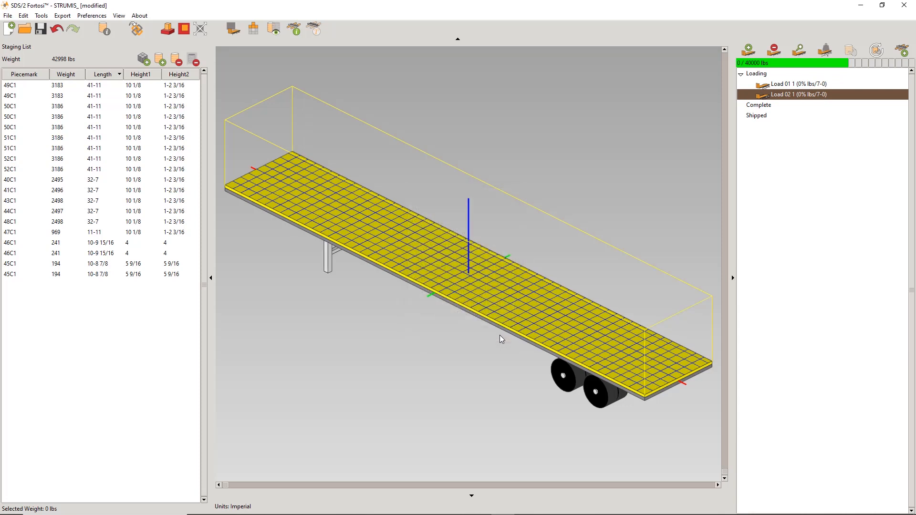
Load a staged 49C1 column onto Load 01, turn it upright and position it along the deck's long edge, set back from the corner
click(807, 85)
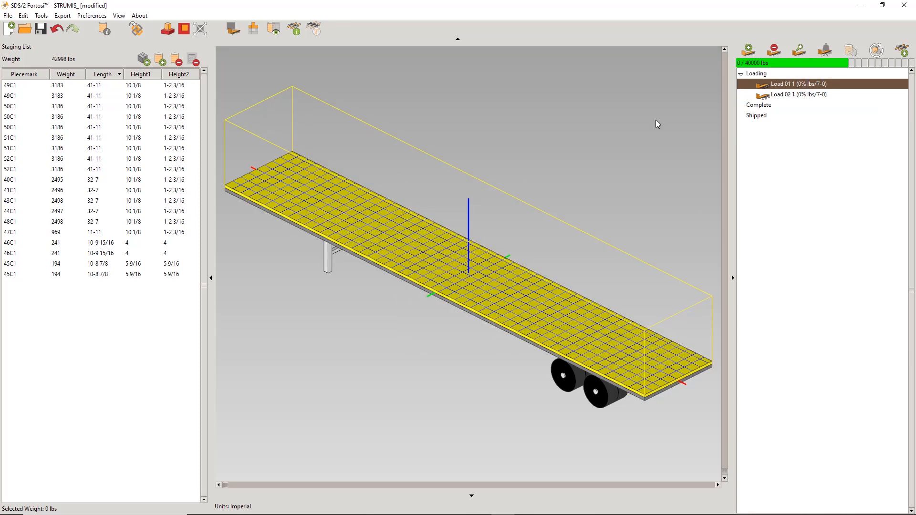
click(14, 87)
double_click(14, 87)
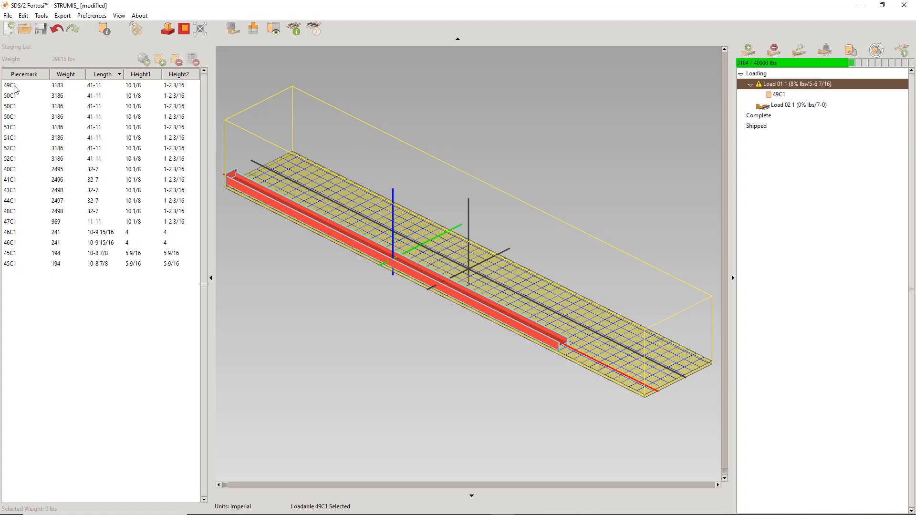
key(z)
key(z)
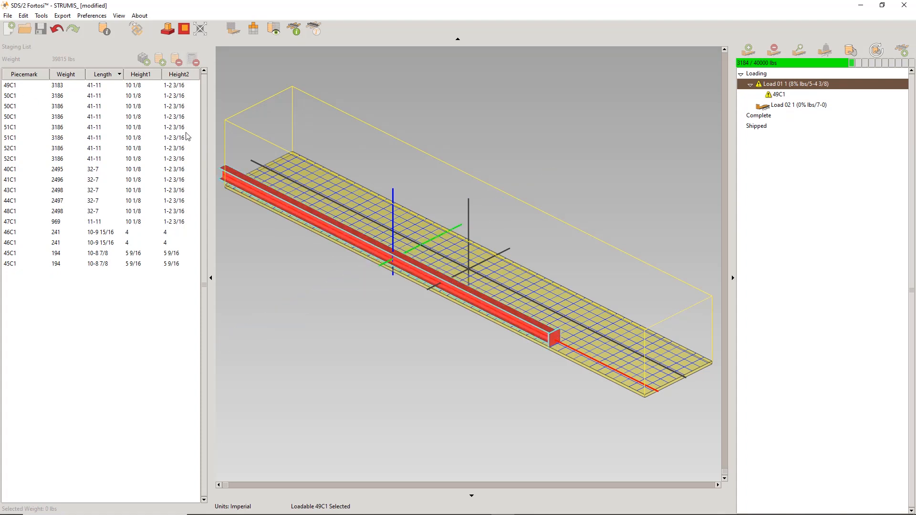
drag(495, 315, 546, 337)
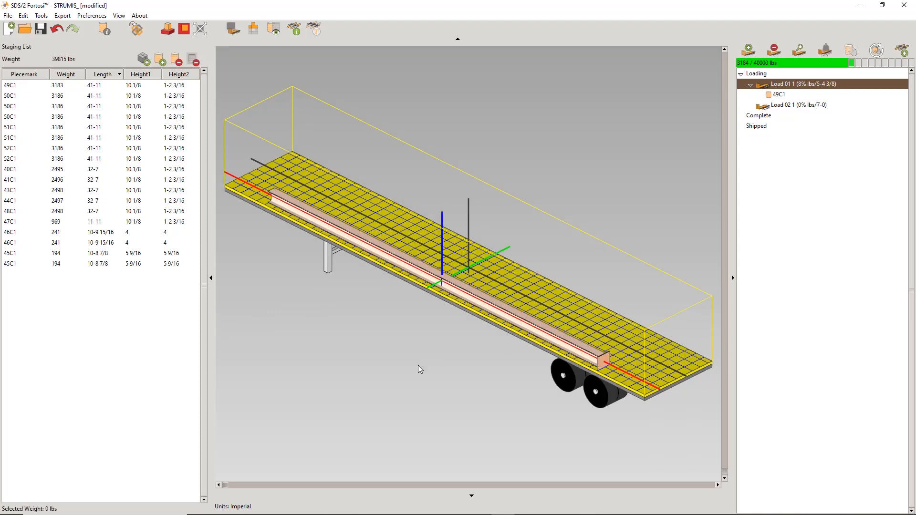
Load a 50C1 column onto Load 01 and nest it lying flat against the 49C1 column
click(12, 97)
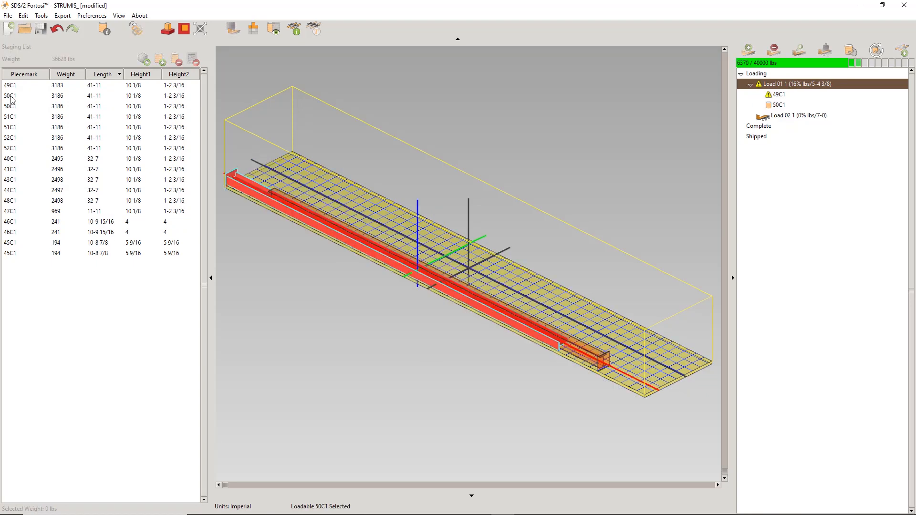
drag(443, 286, 489, 294)
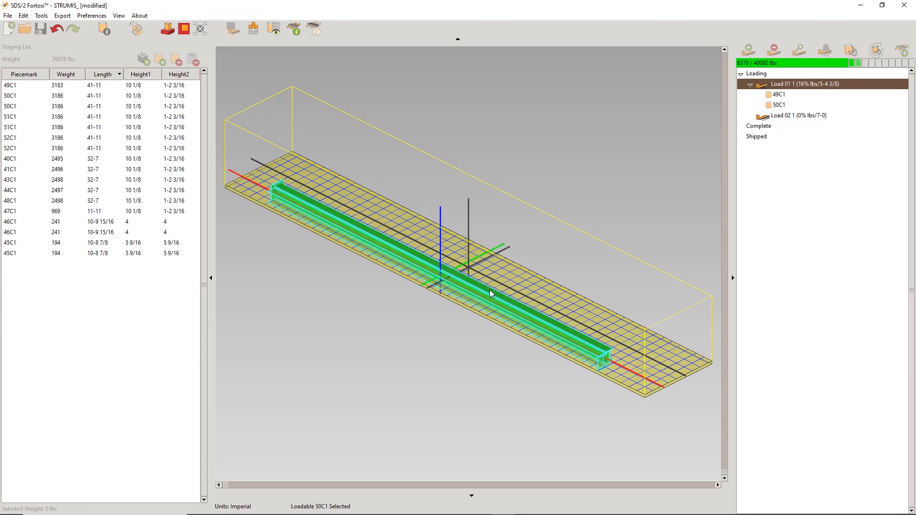
click(594, 148)
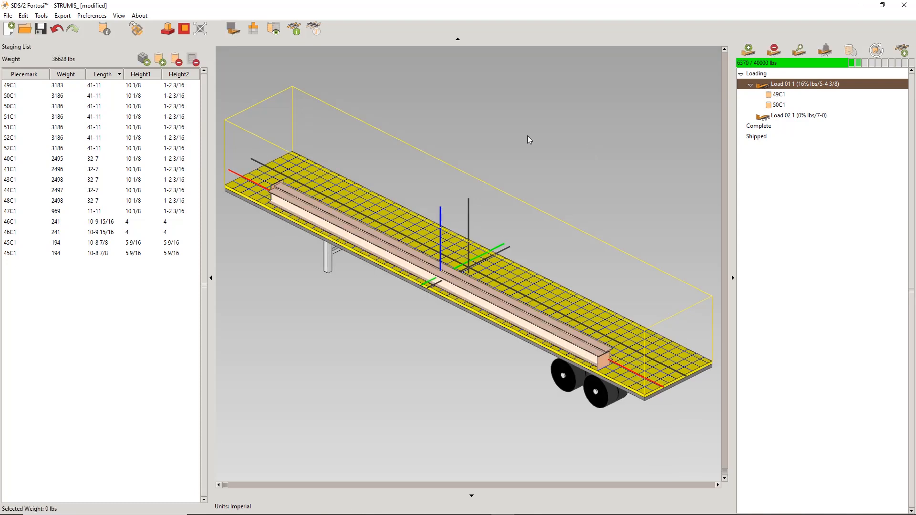
Load a second 50C1 column onto Load 01, turn it upright and move it beside the nested pair
click(9, 97)
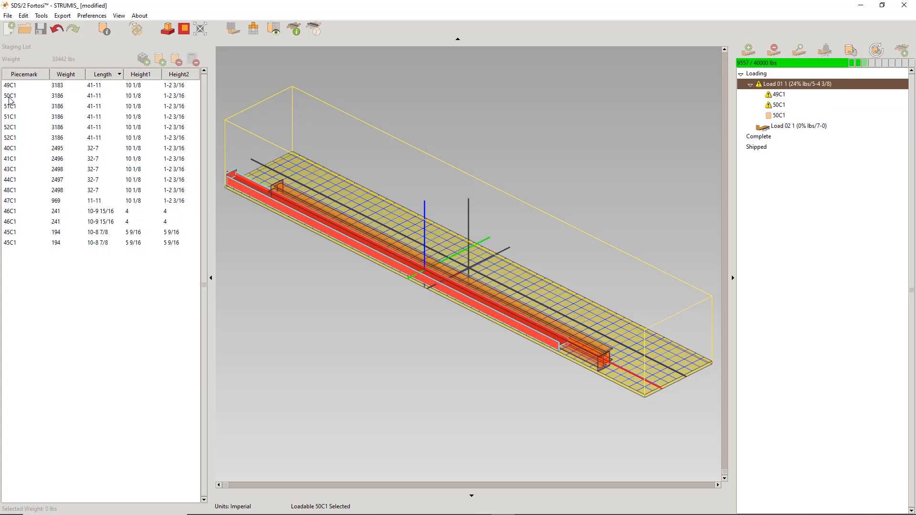
key(space)
key(space)
key(space)
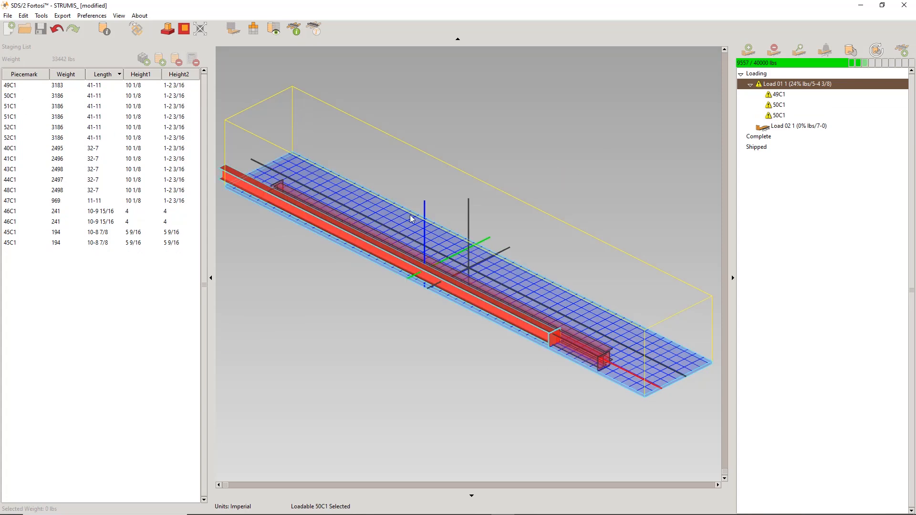
drag(500, 311, 565, 325)
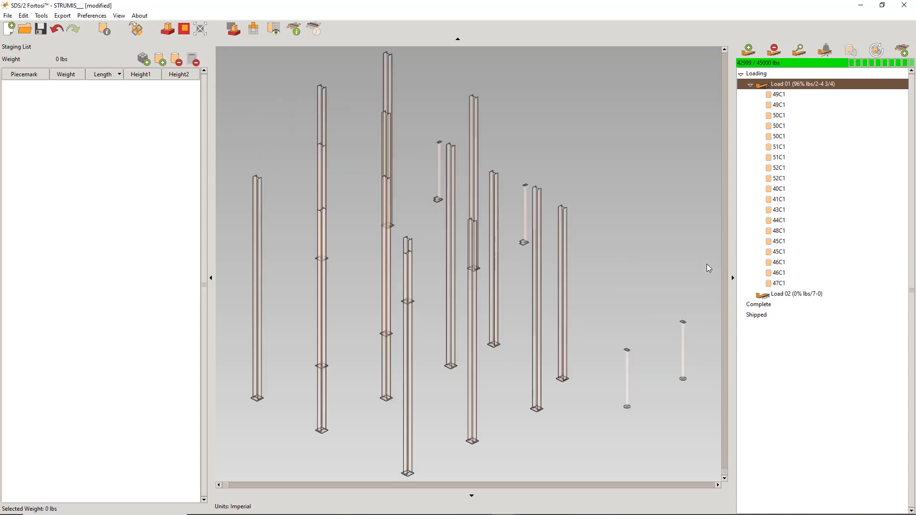
Change the SDS2_Fortosi:Kind filter to the values Beam and Brace
key(ctrl+f)
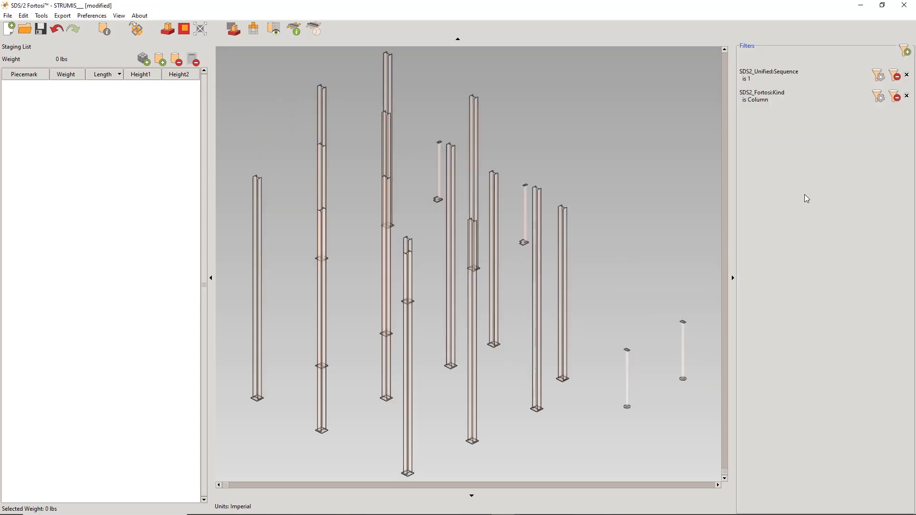
click(907, 97)
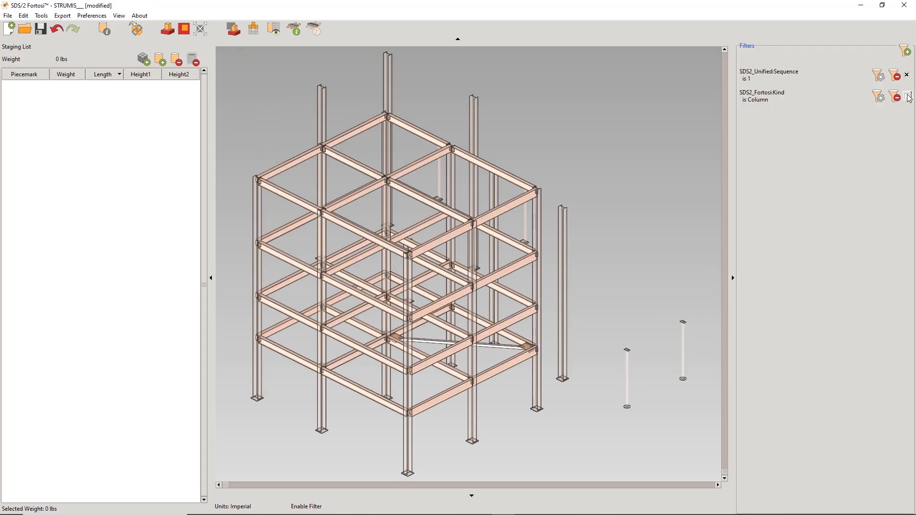
click(879, 97)
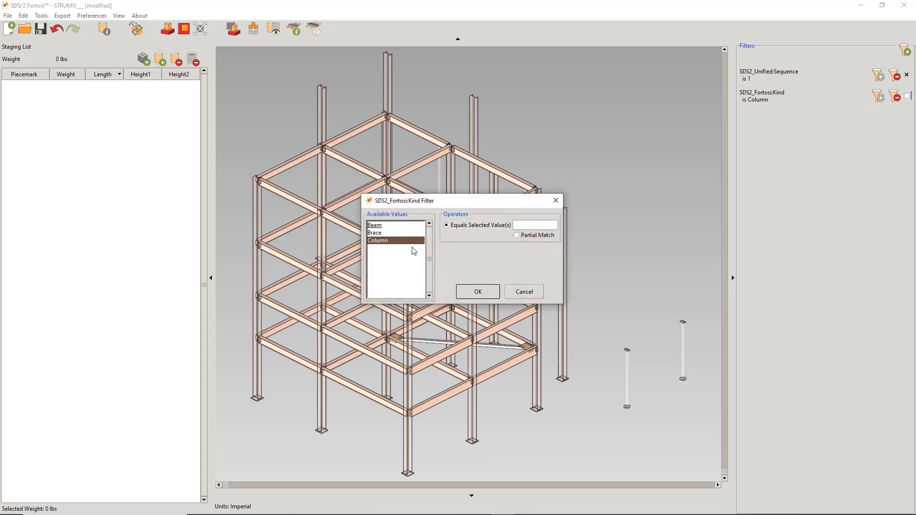
click(386, 233)
ctrl+click(385, 225)
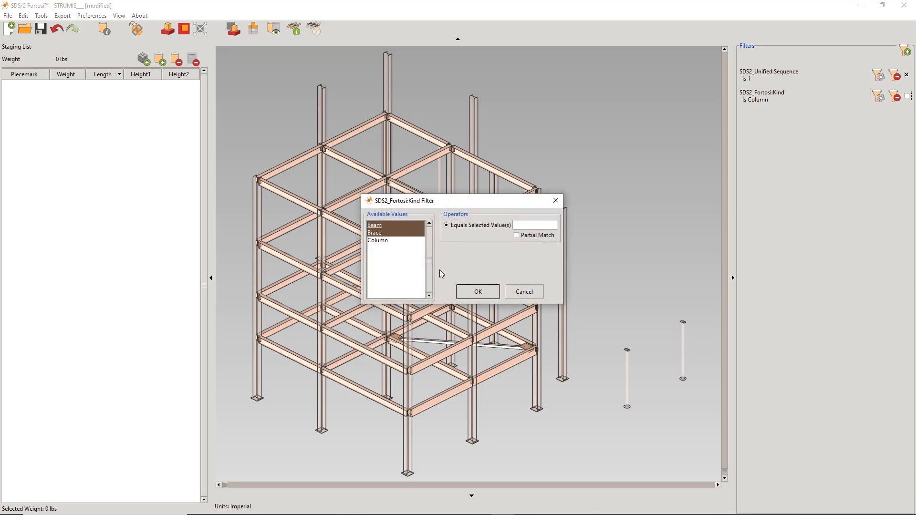
click(474, 293)
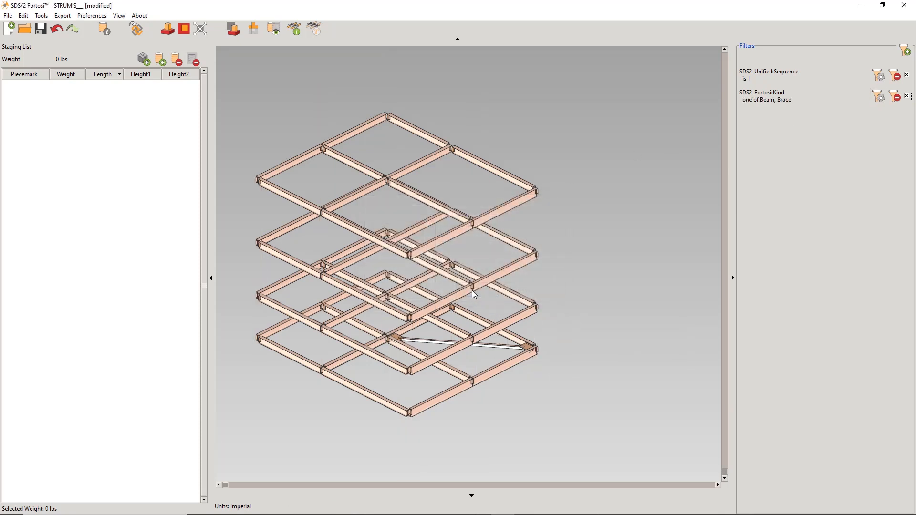
Add all the filtered beams and braces in the model to the staging list
drag(586, 422, 242, 95)
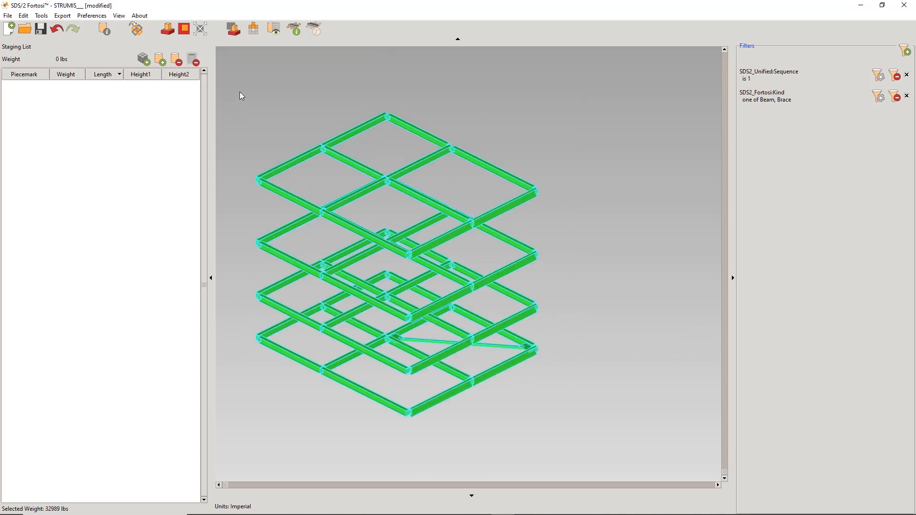
right_click(531, 85)
click(546, 93)
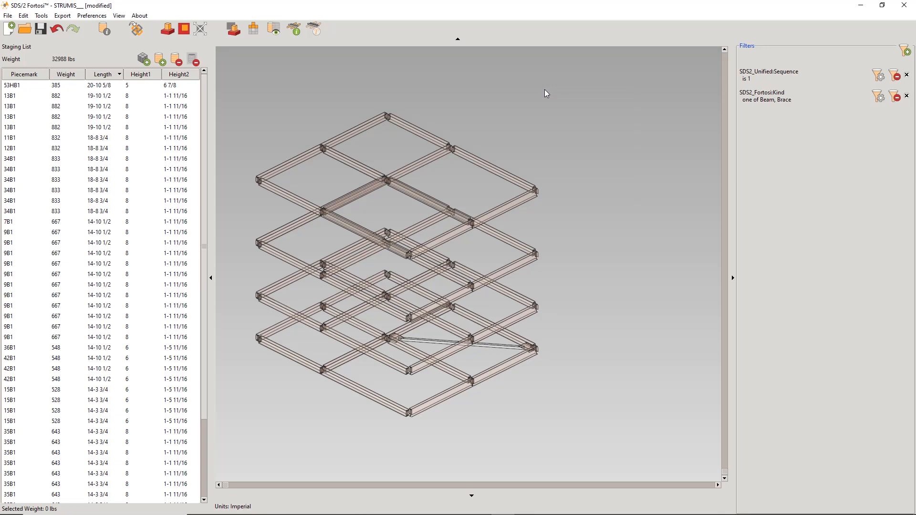
Make Load 02 the active load and automatically load all the staged beams and braces onto its trailer
key(Tab)
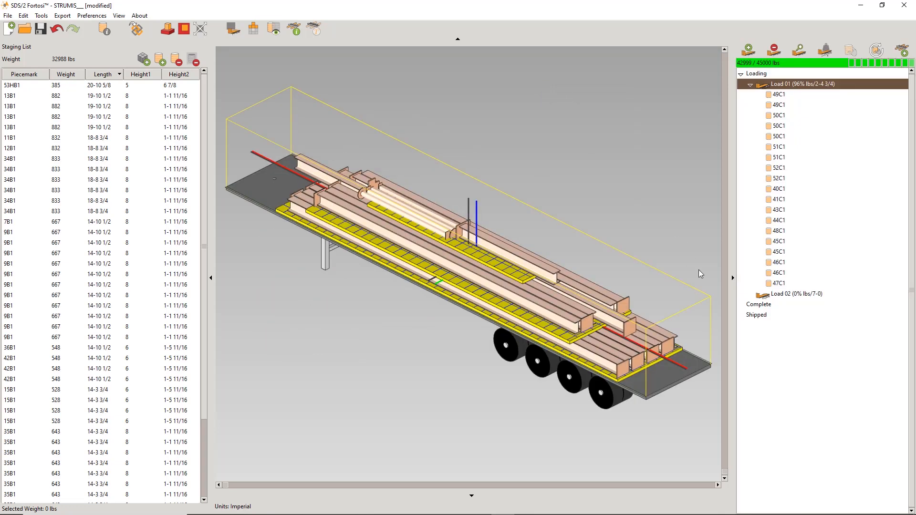
click(794, 295)
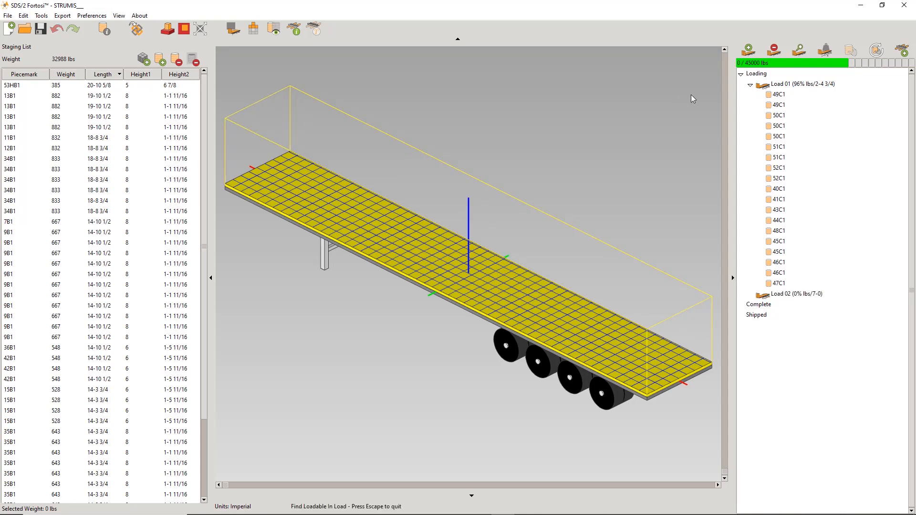
click(877, 51)
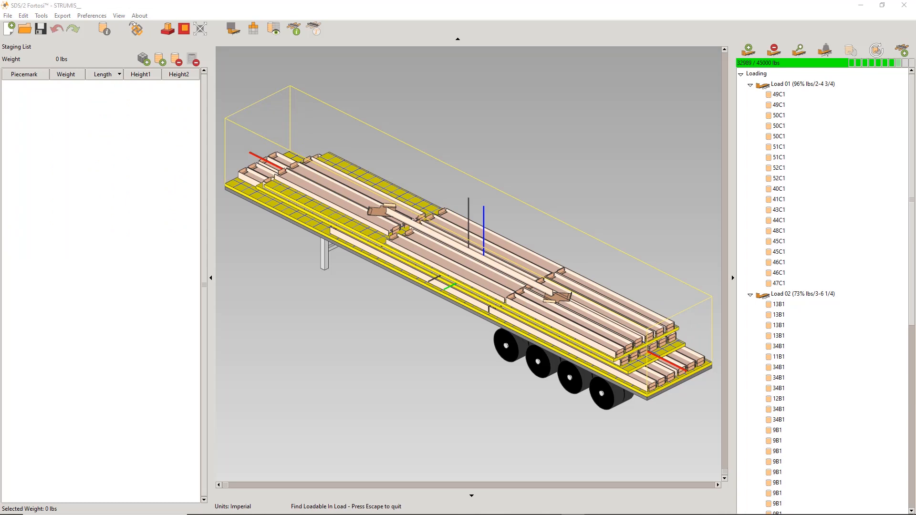
Set both Load 01 and Load 02 to complete
click(791, 86)
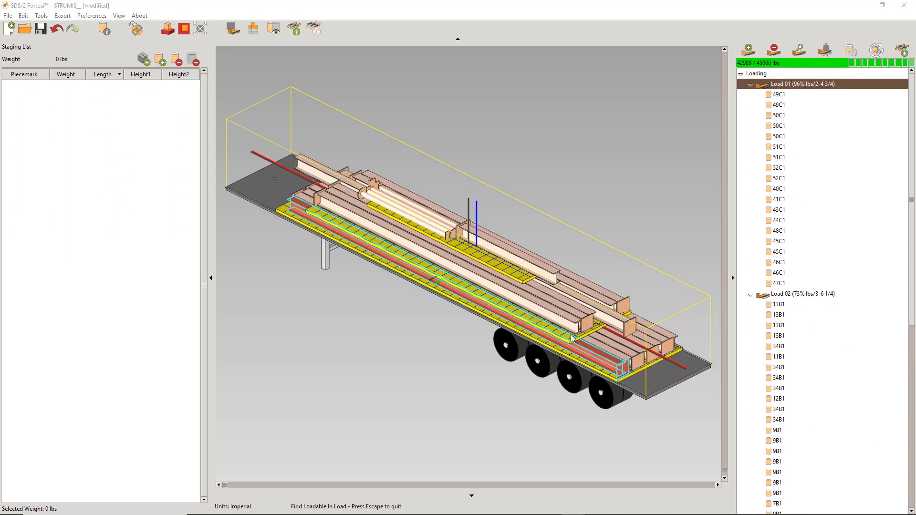
right_click(800, 87)
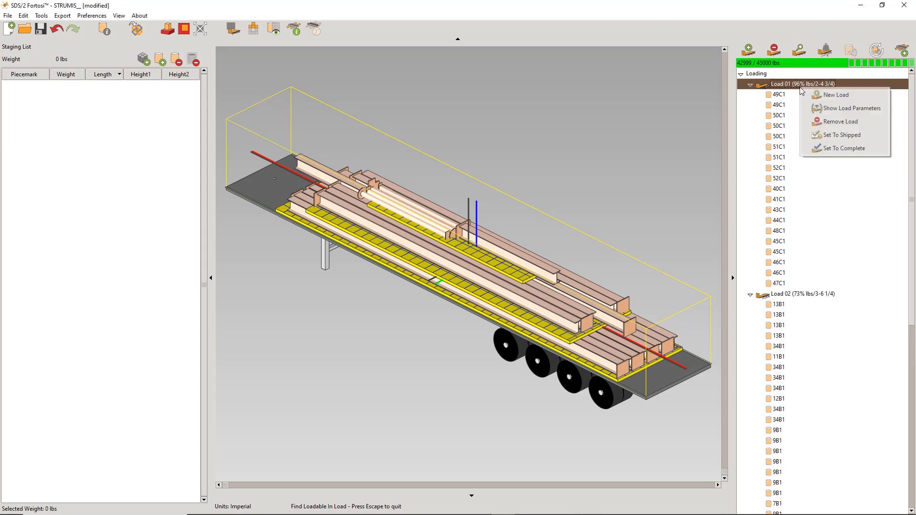
click(842, 148)
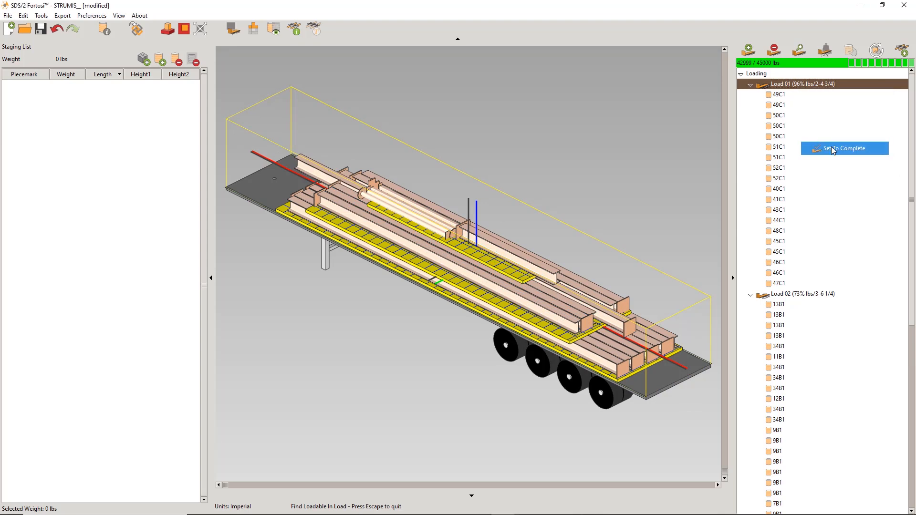
right_click(801, 88)
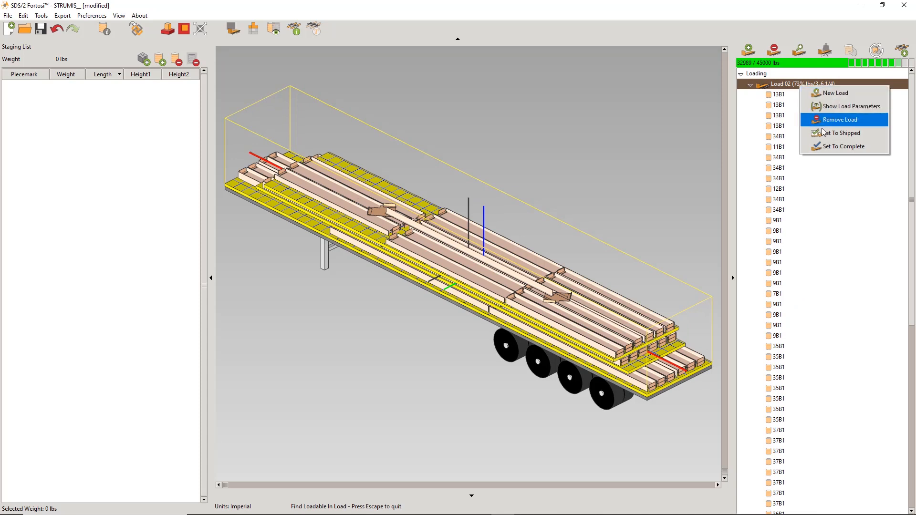
click(831, 147)
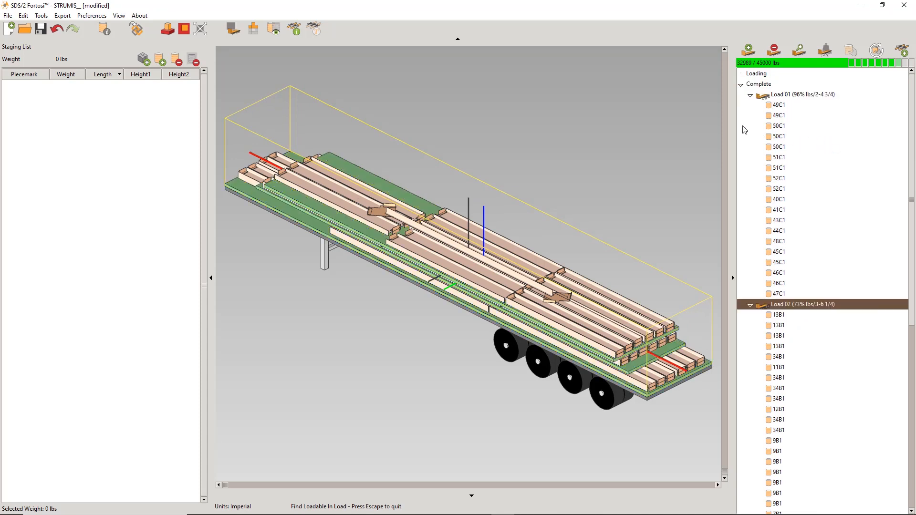
Export the completed trailers to StruMIS as SDS2_Fortosi_2020-StruMIS.csv in the Fortosi_Export folder on the desktop
click(62, 15)
mouse_move(87, 83)
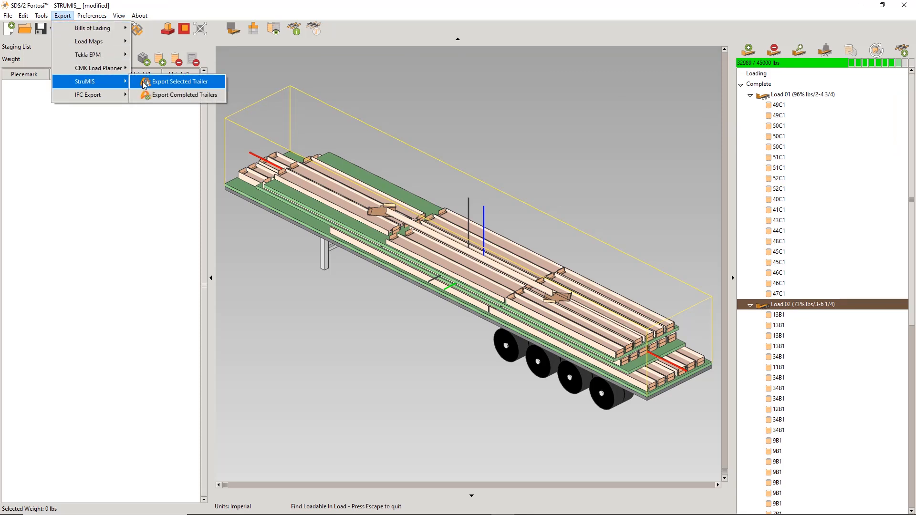
click(182, 95)
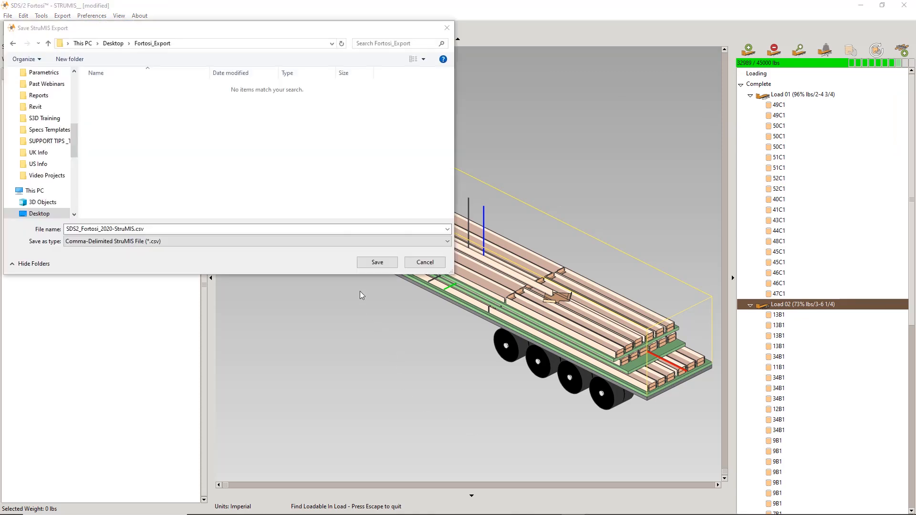
click(371, 262)
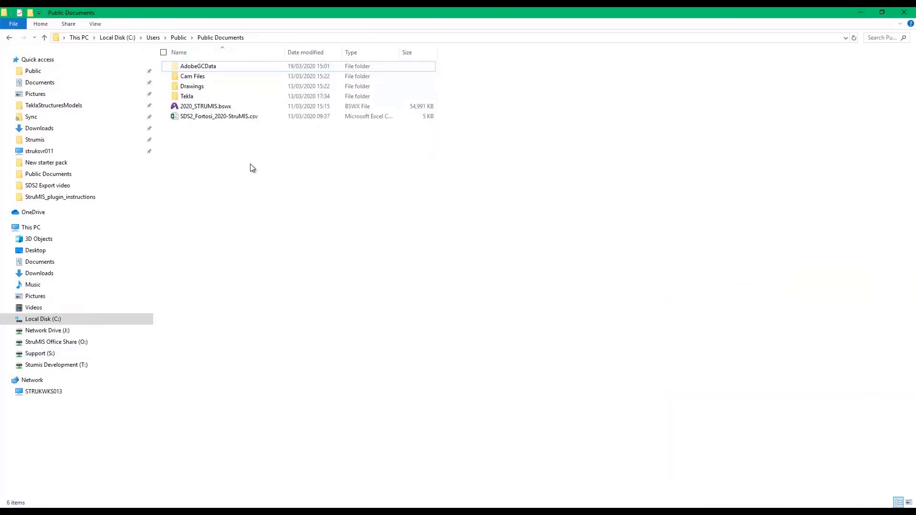
Switch to STRUMIS, reapply the production control work order filter for contract SDS2, and display the Painting Inspection work orders
click(859, 12)
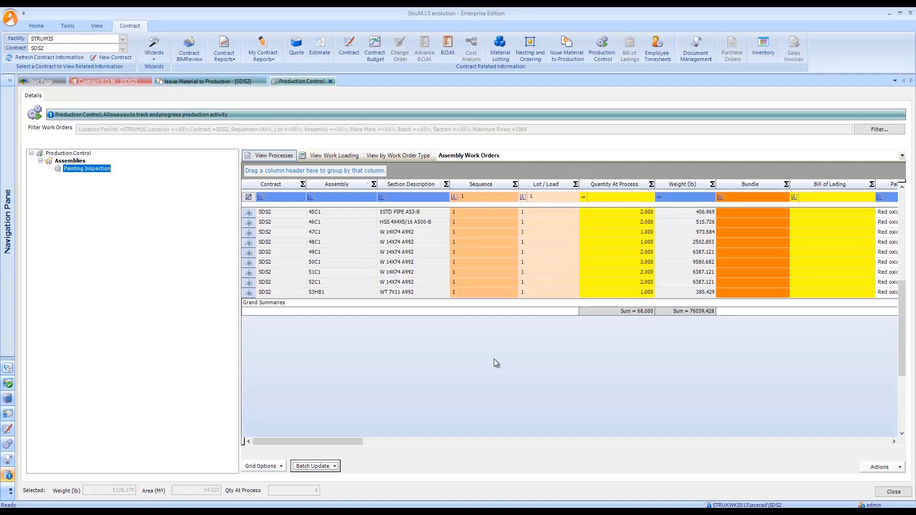
click(876, 131)
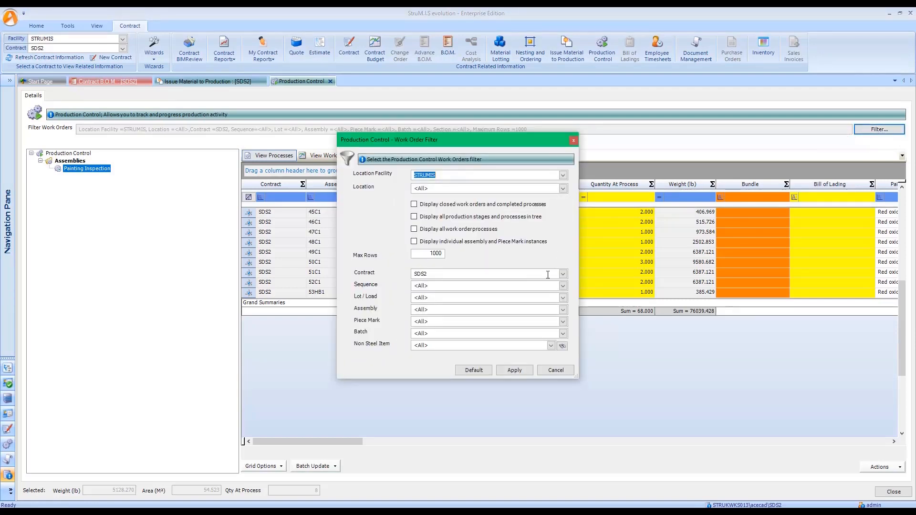
click(520, 371)
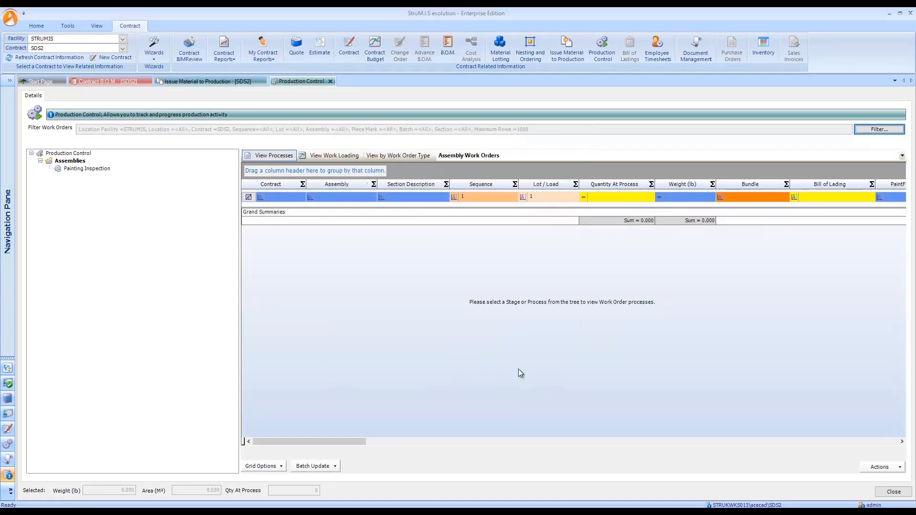
click(107, 171)
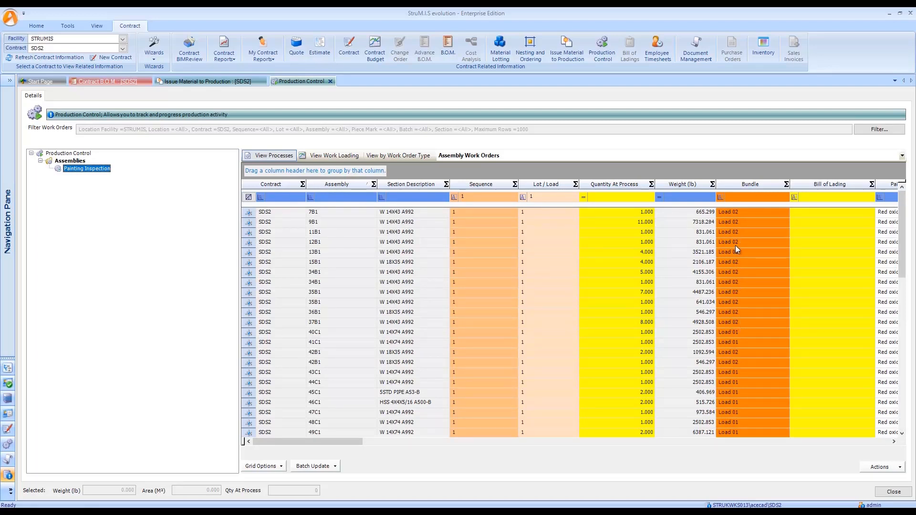
Sort the Painting Inspection work orders by bundle and select the Load 01 assemblies
click(749, 311)
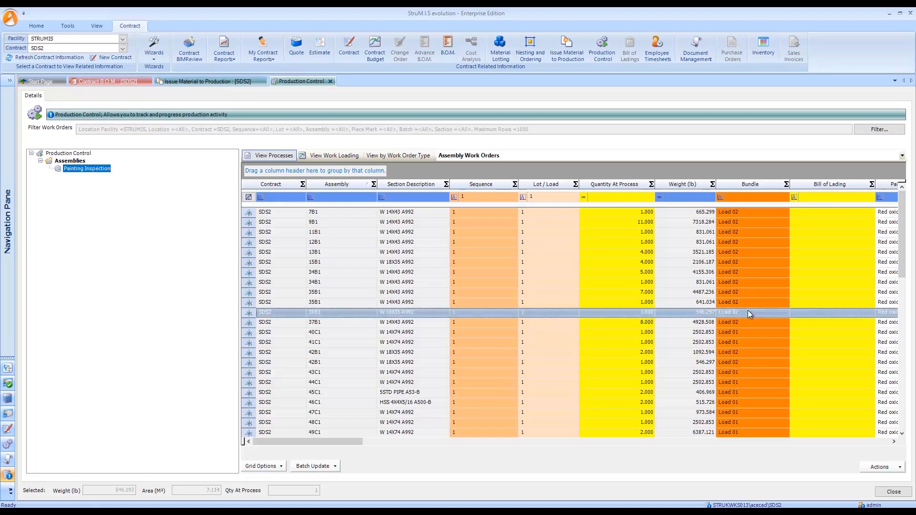
click(754, 184)
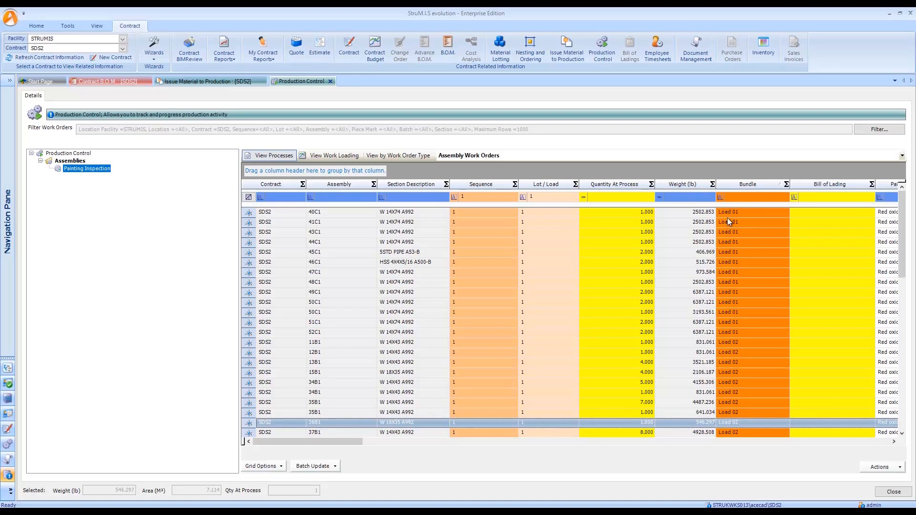
drag(732, 213, 738, 330)
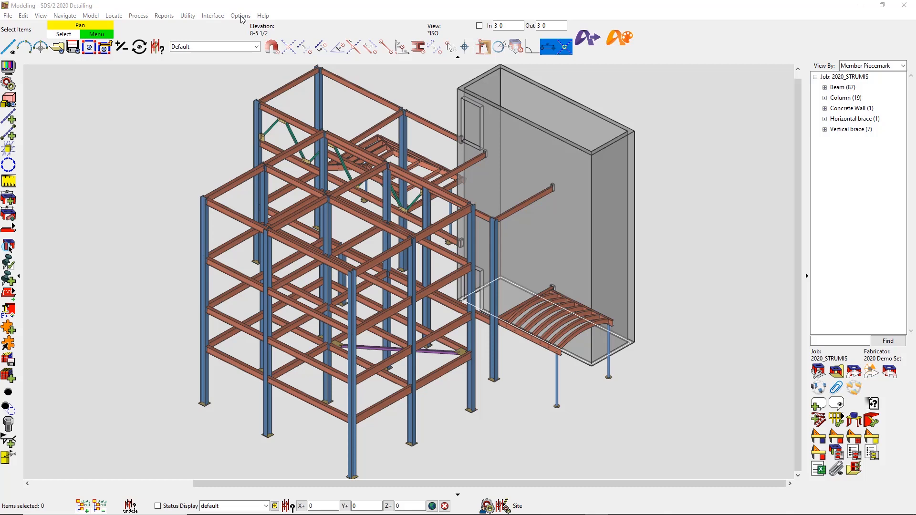
Switch to SDS/2 Detailing and open the setup of the STRUMIS Settings command plugin from the job's plugin options
click(241, 17)
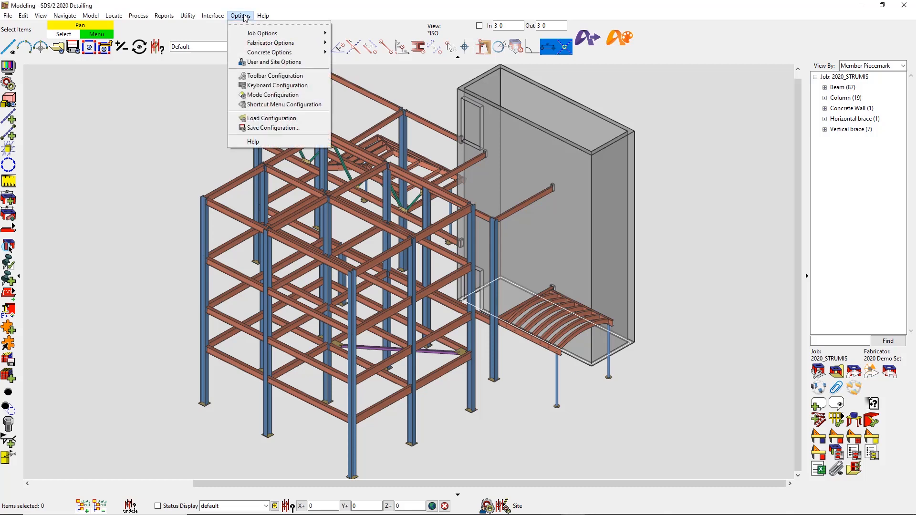
mouse_move(245, 33)
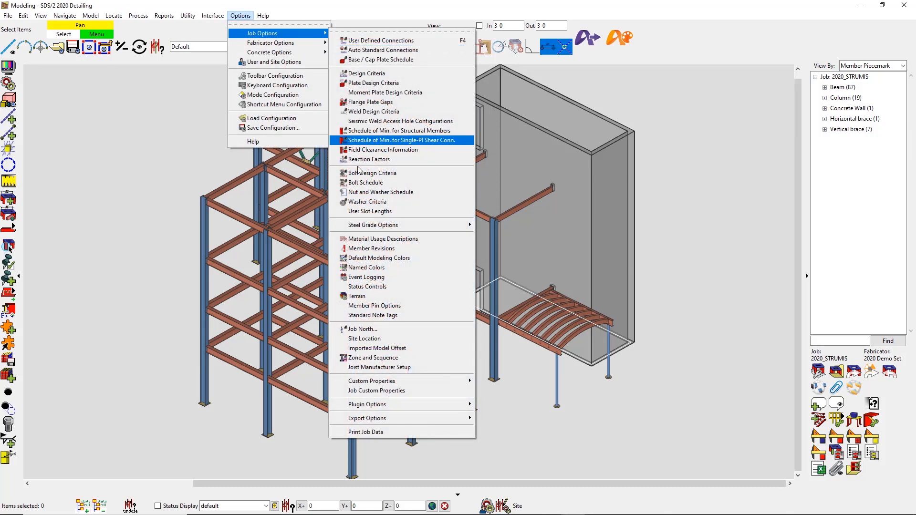
mouse_move(370, 404)
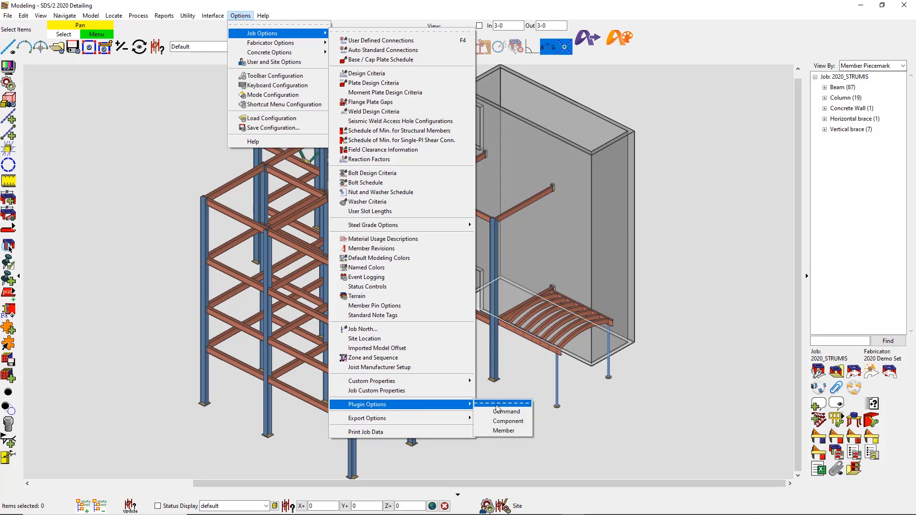
click(518, 414)
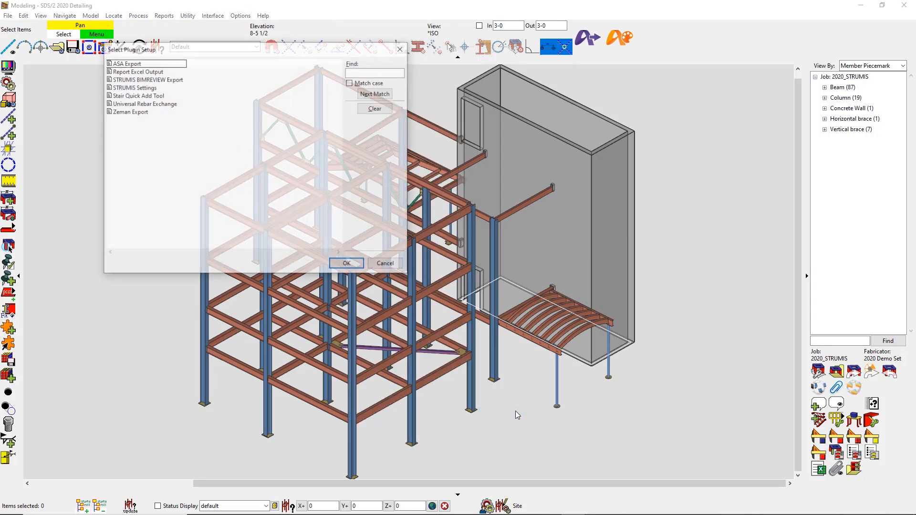
double_click(133, 88)
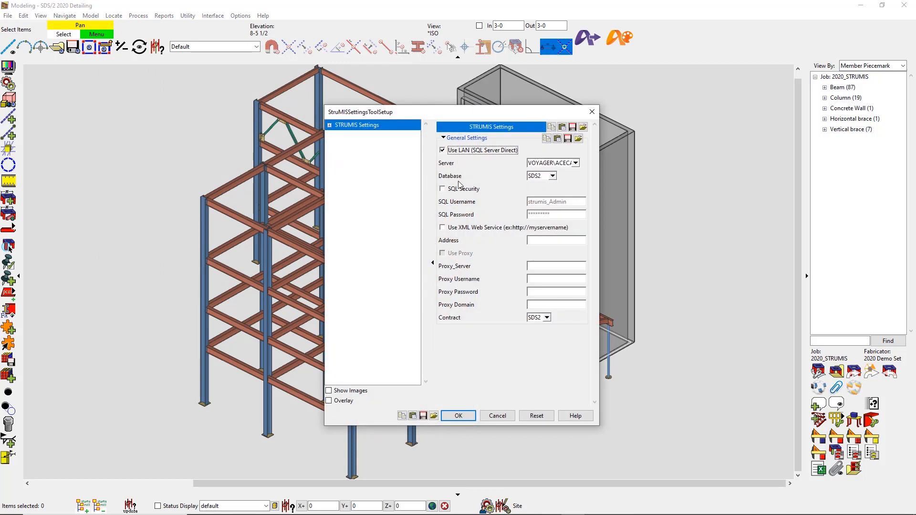
Confirm the STRUMIS connection with server VOYAGER\ACECAD, database SDS2 and contract SDS2
click(576, 163)
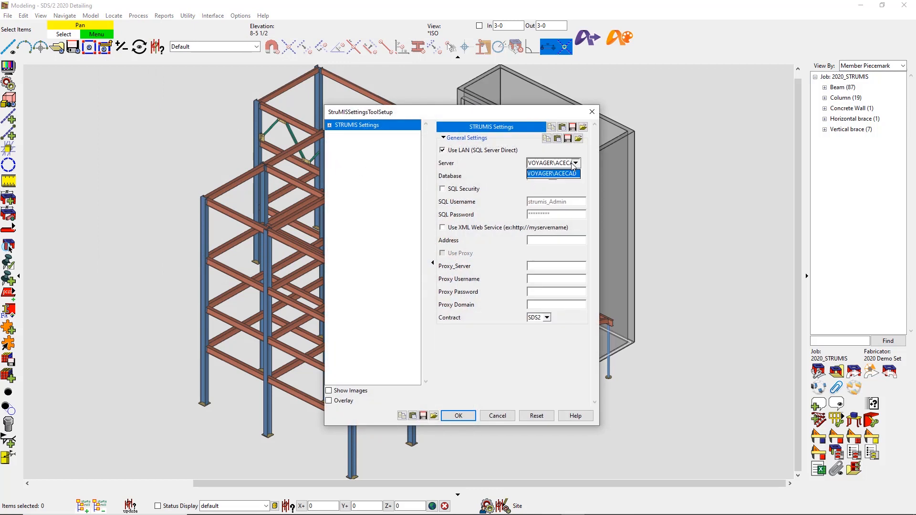
click(573, 165)
click(552, 176)
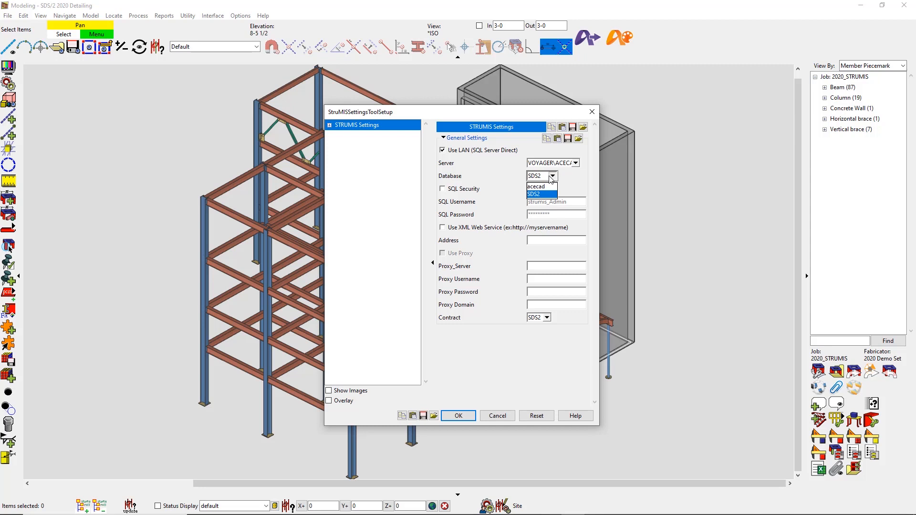
click(552, 178)
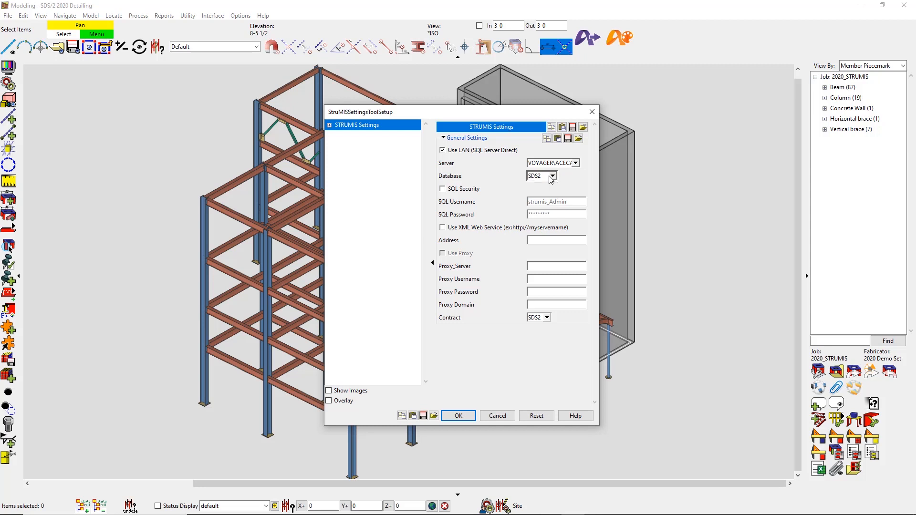
click(541, 319)
click(541, 328)
click(458, 416)
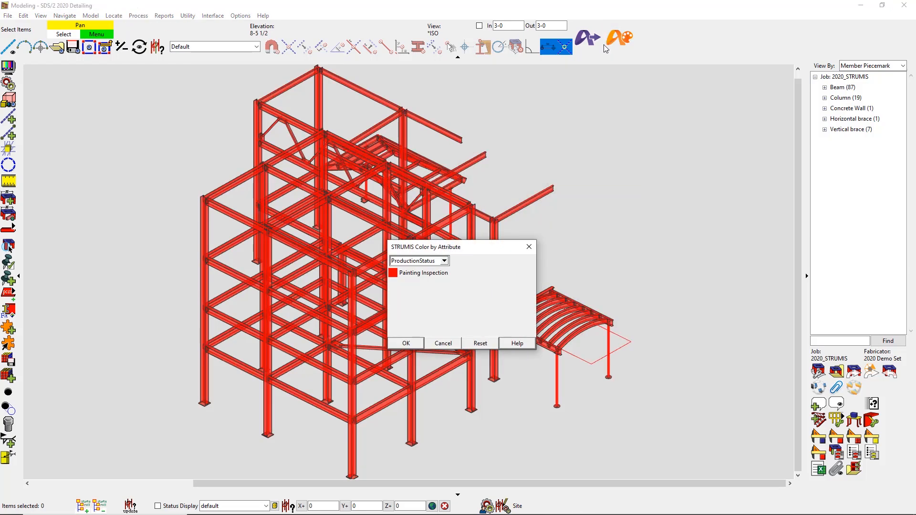
Move the STRUMIS Color by Attribute dialog off the model and color the members by Sequence
drag(477, 243, 644, 168)
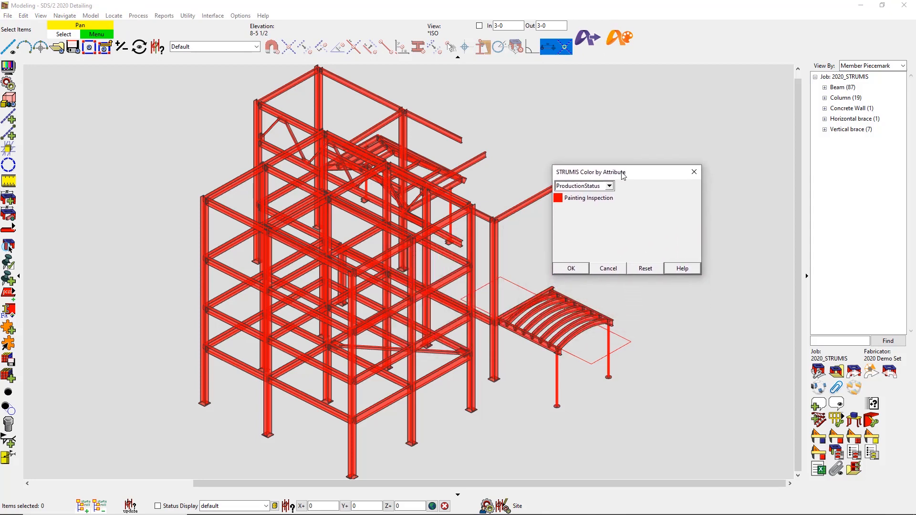
click(610, 186)
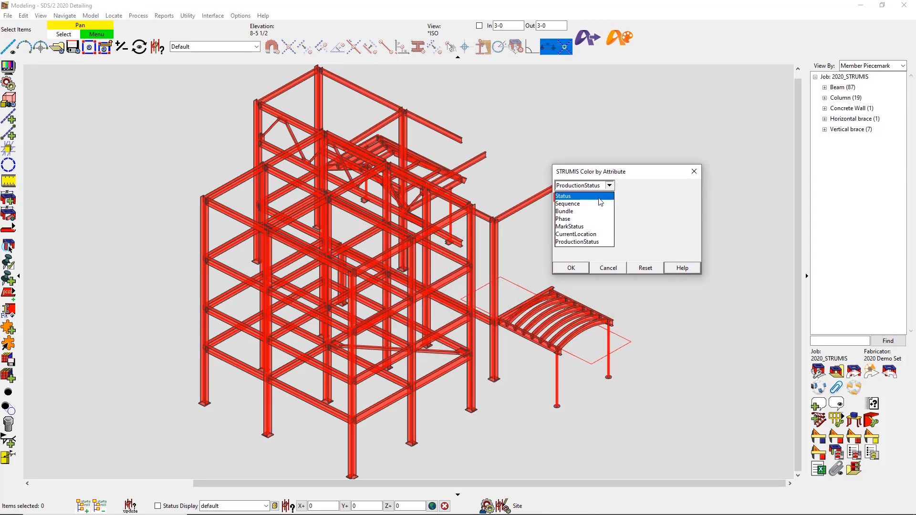
click(598, 205)
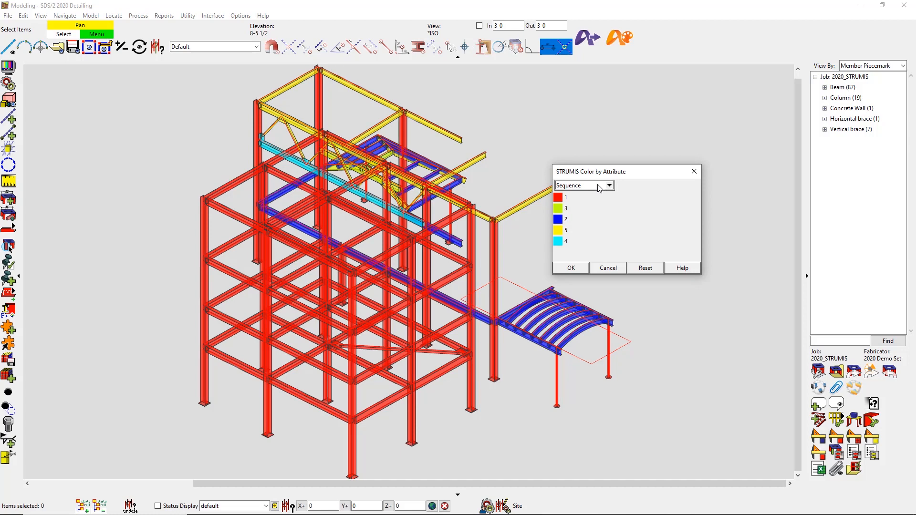
Color the model members by their STRUMIS Bundle attribute
click(609, 186)
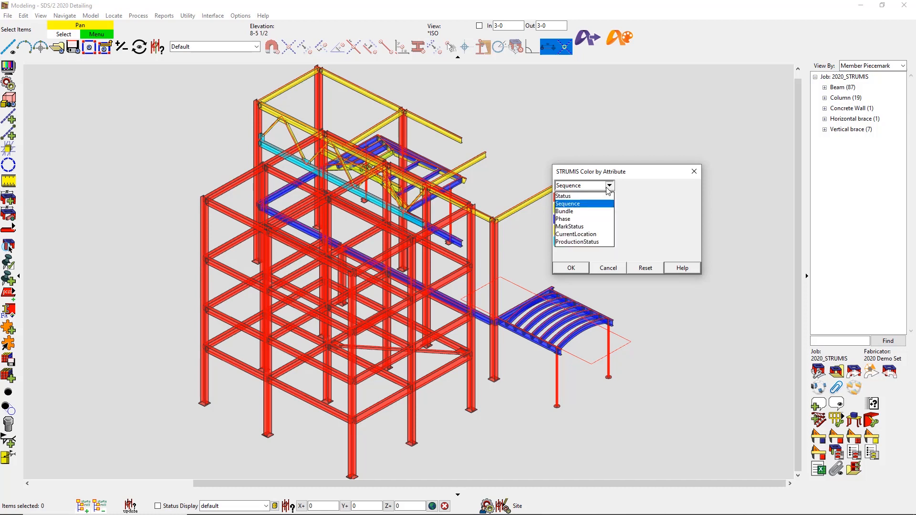
click(596, 211)
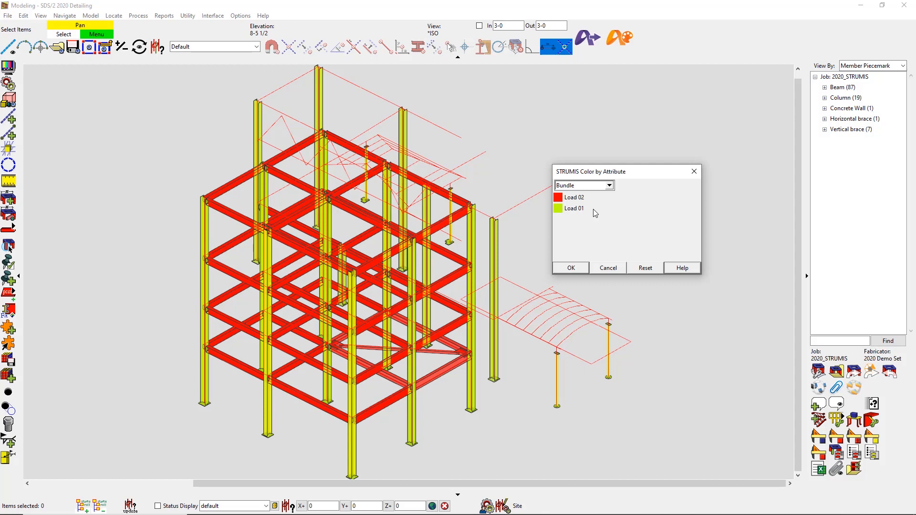
click(609, 186)
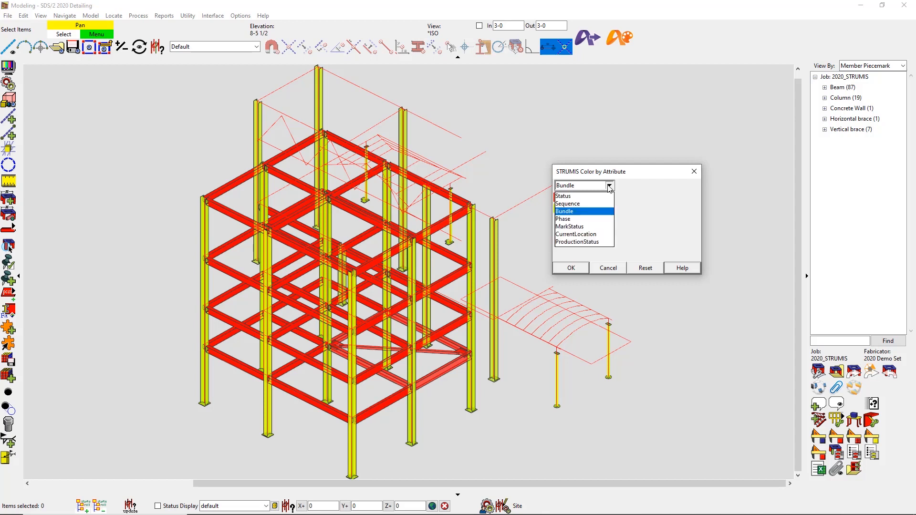
click(645, 196)
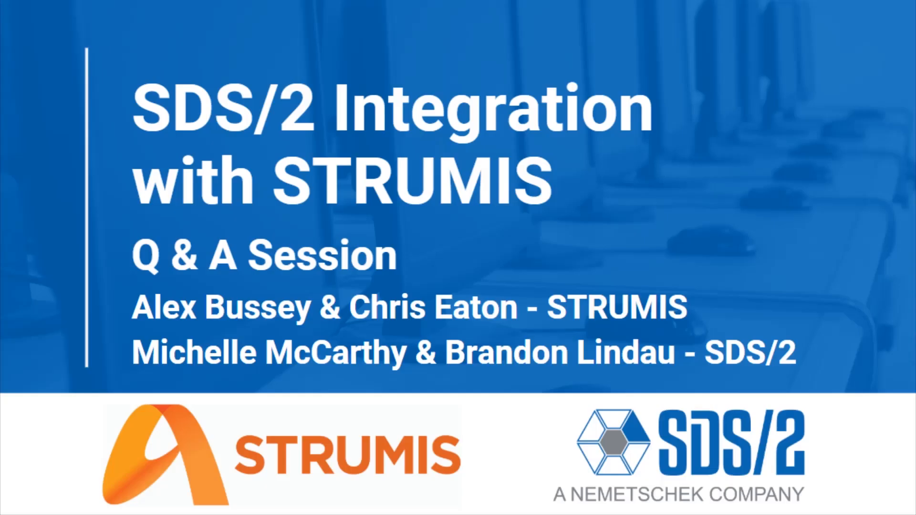